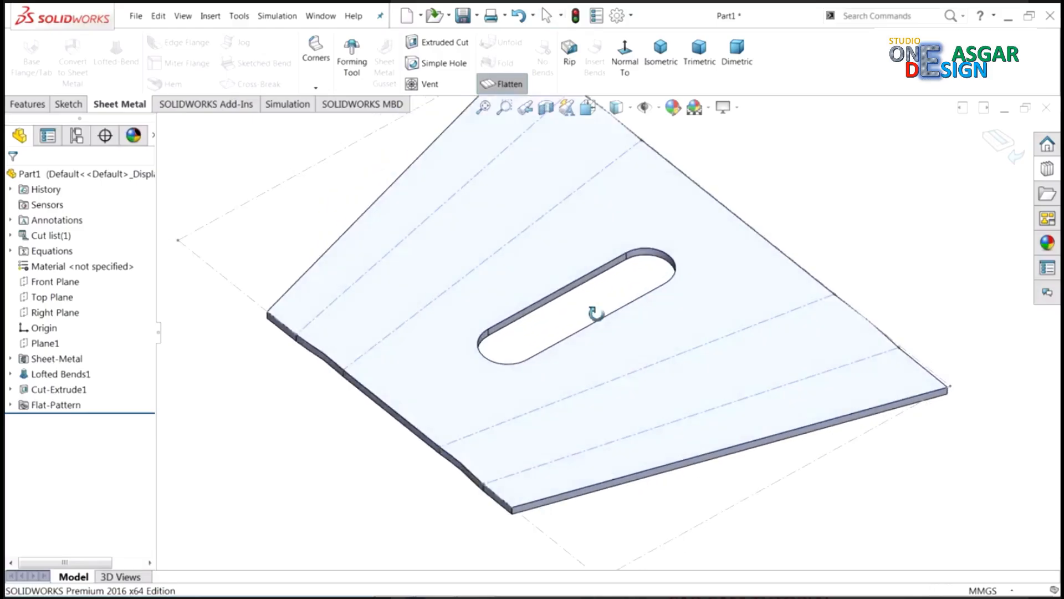
Turn off the flat pattern of the finished lofted sheet metal part and leave that document.
left_click(504, 84)
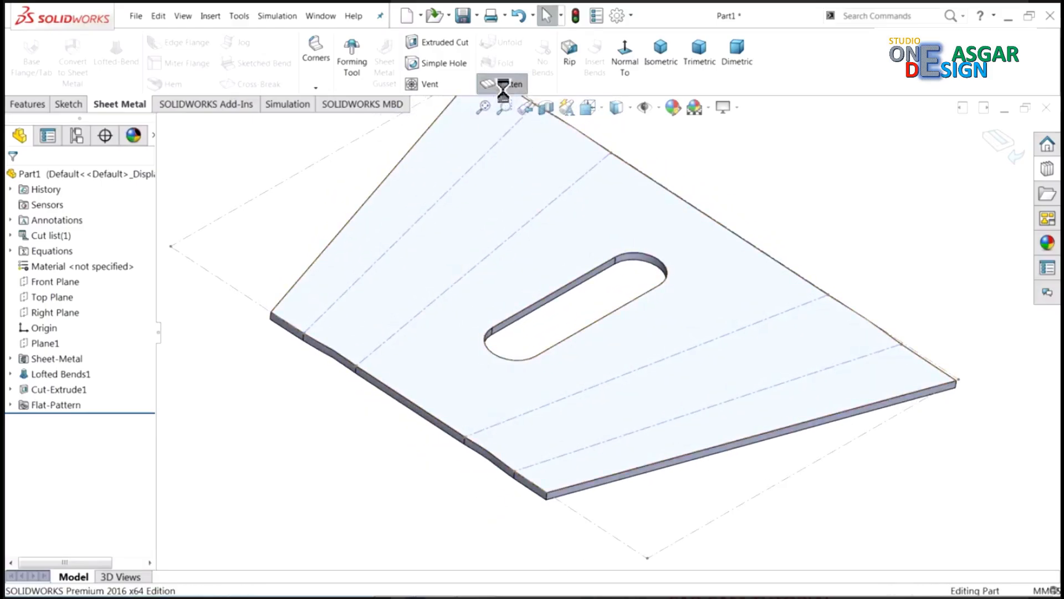
left_click(1018, 20)
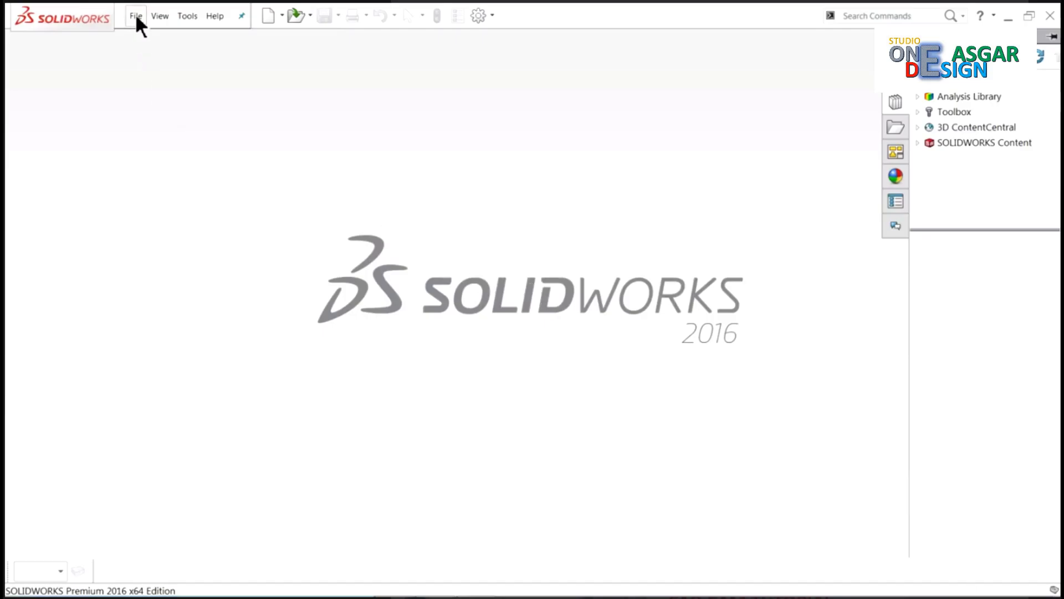
Create a new part document and set its background scene to Plain White.
left_click(136, 15)
left_click(148, 36)
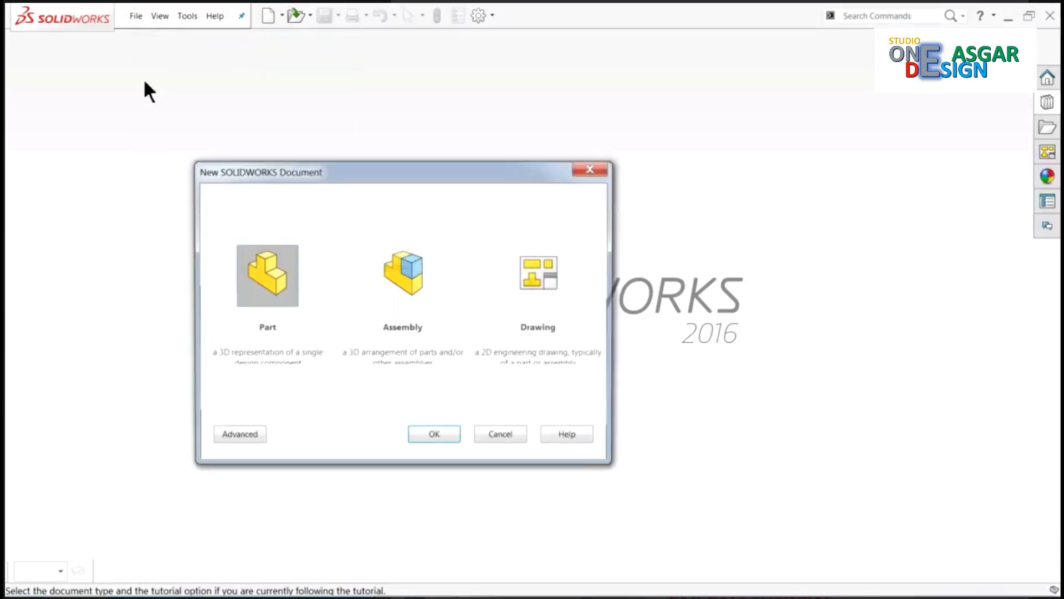
left_click(434, 436)
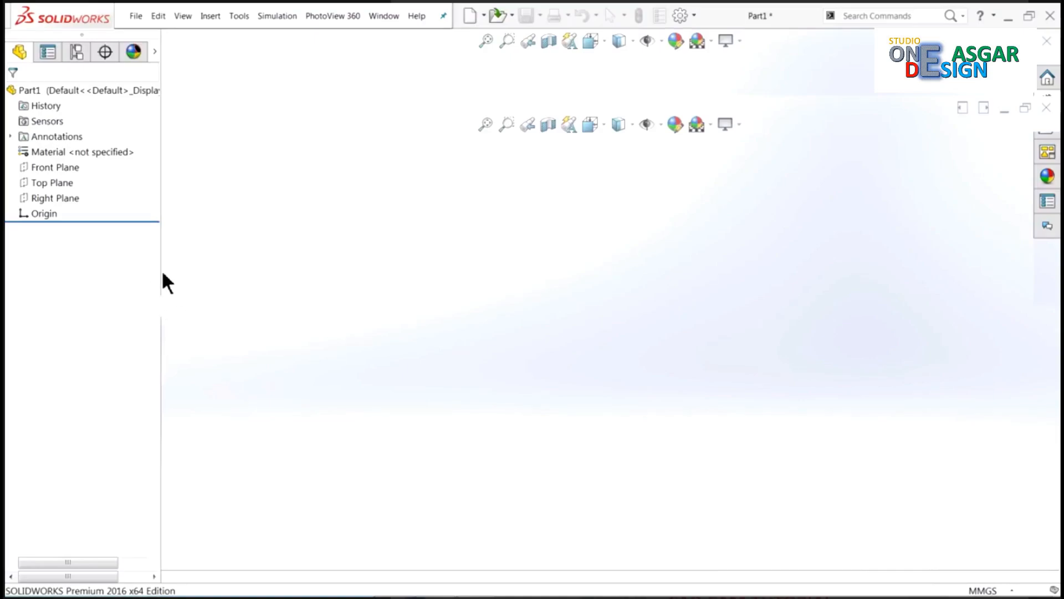
left_click(711, 123)
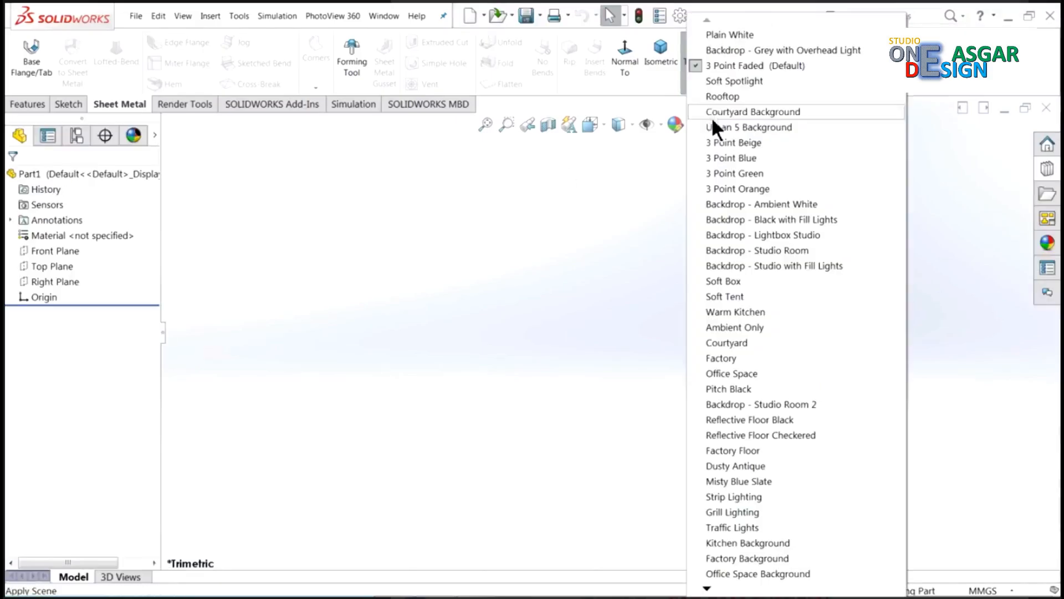
left_click(729, 35)
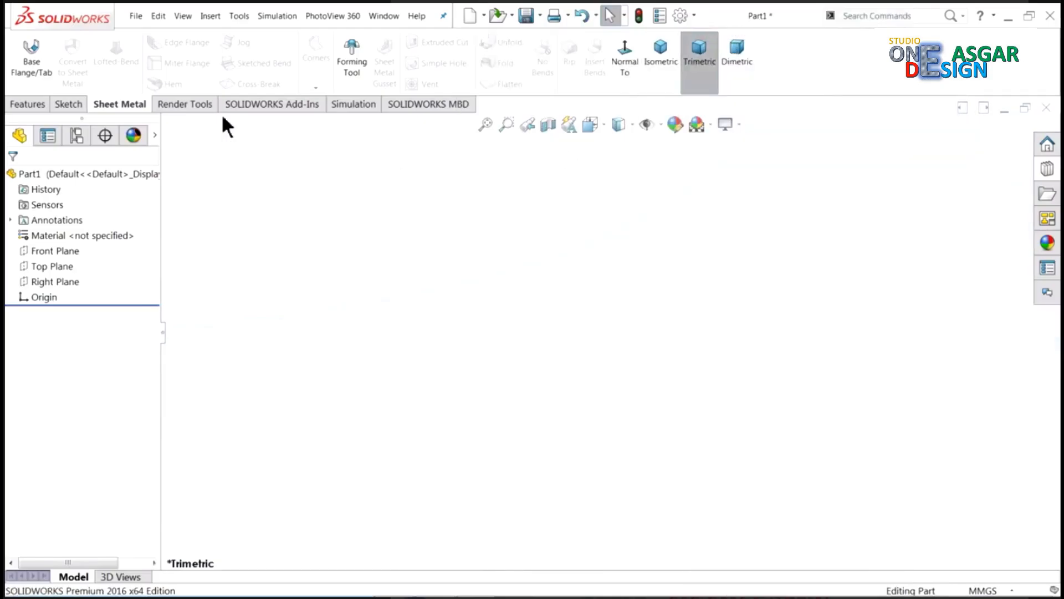
Check that the Sheet Metal tools are enabled, unload the PhotoView 360 add-in and return to the Sheet Metal commands.
right_click(136, 103)
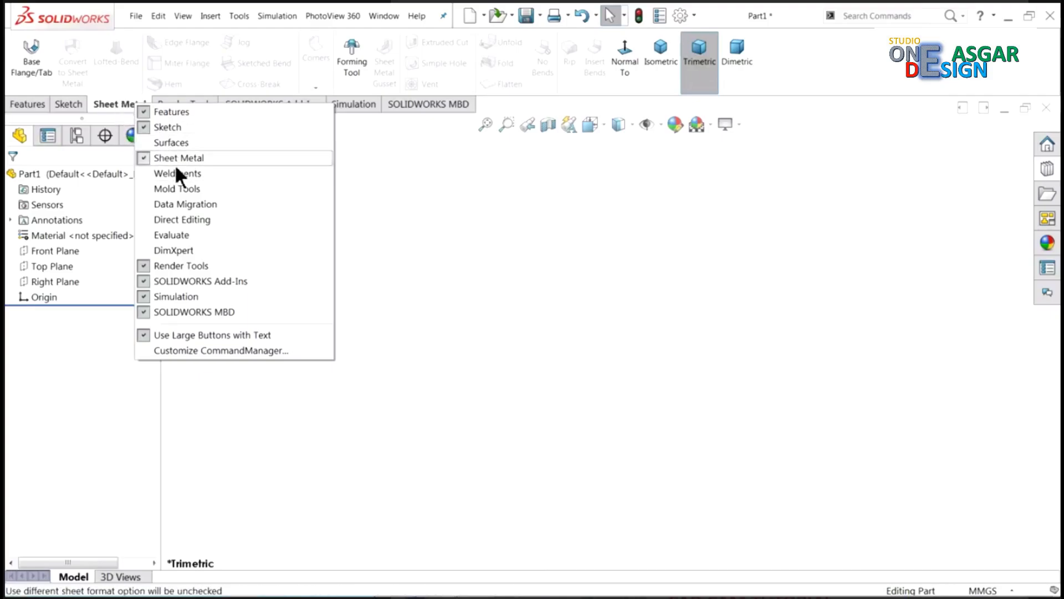
left_click(109, 100)
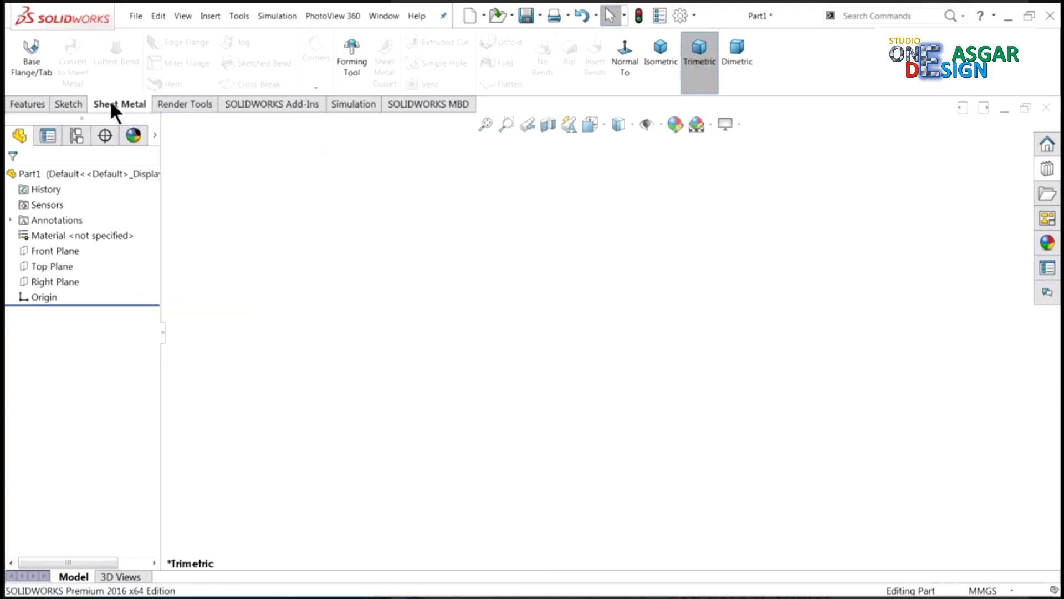
left_click(248, 106)
left_click(82, 56)
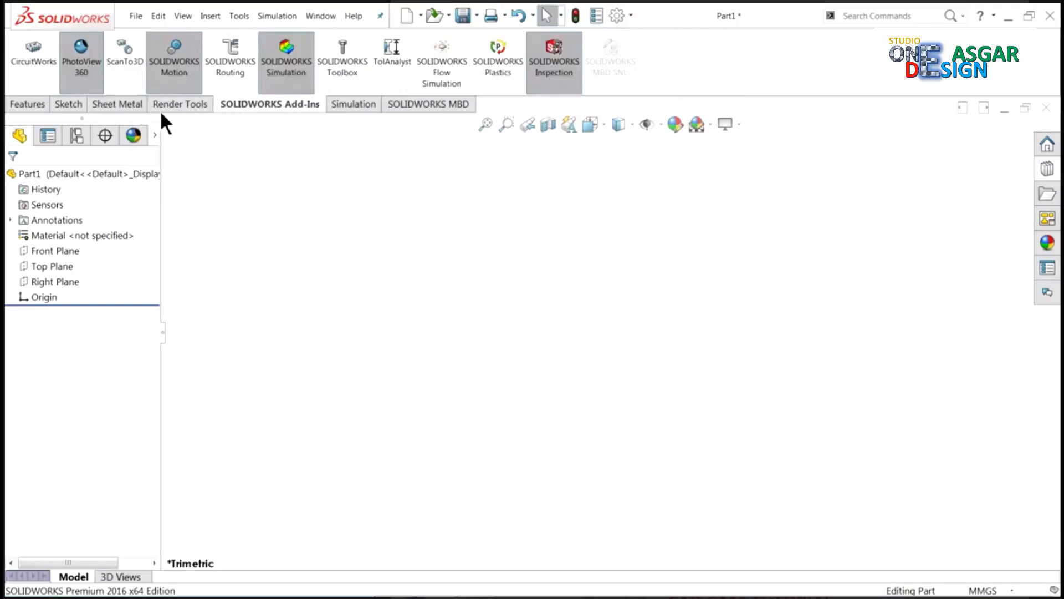
left_click(125, 106)
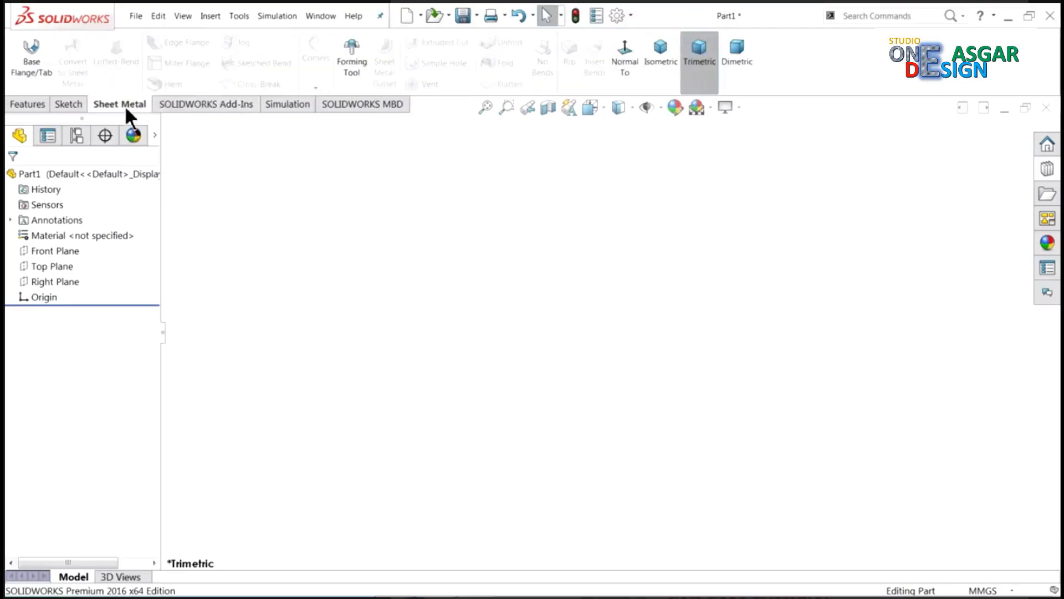
Start a sketch on the Front Plane and draw a horizontal line about 40 mm long, right of and slightly below the origin.
left_click(1007, 19)
left_click(43, 249)
left_click(51, 231)
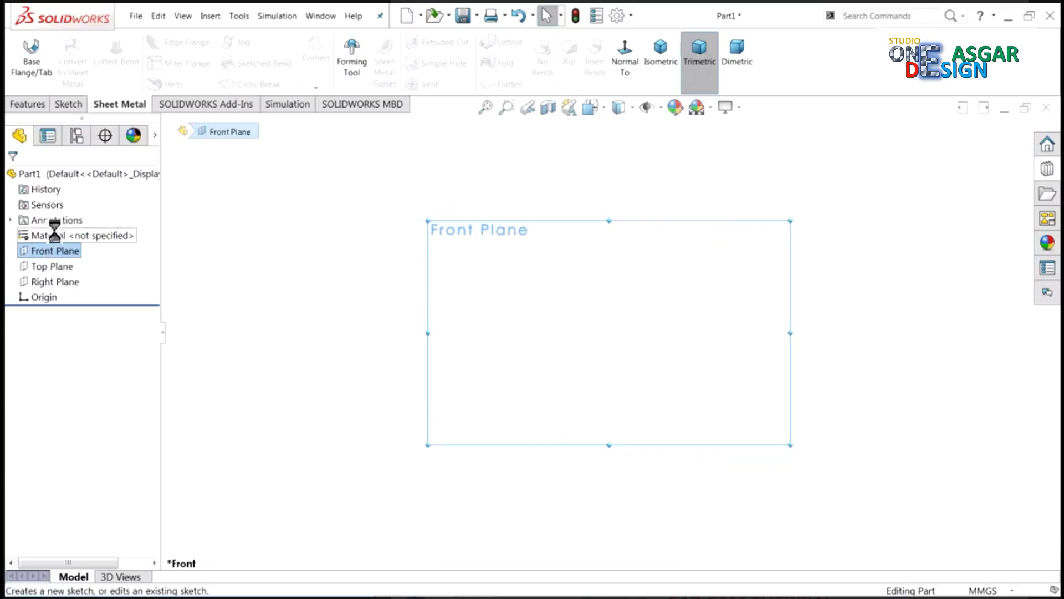
left_click(100, 43)
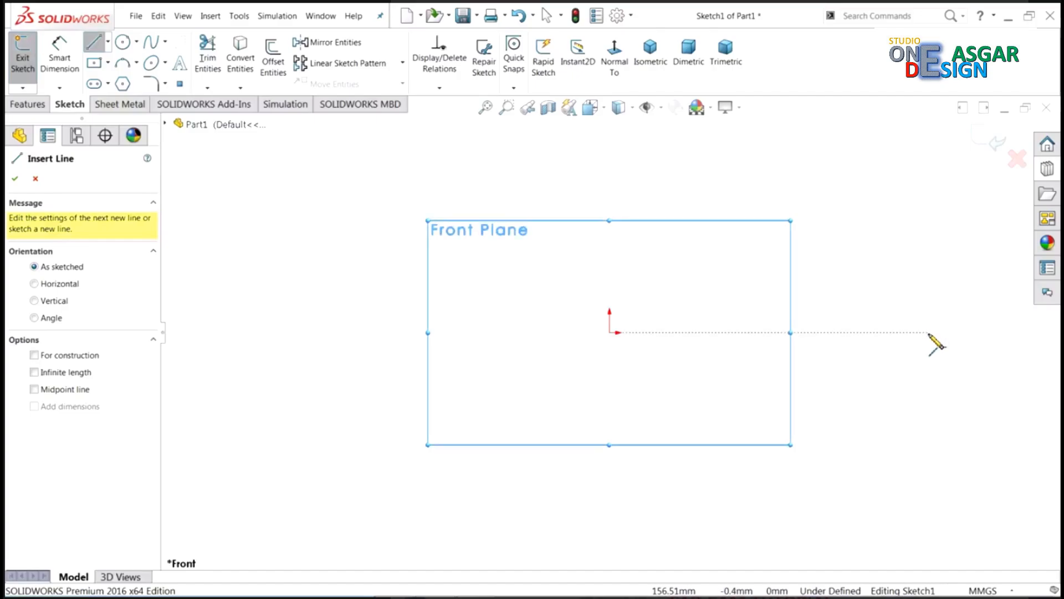
left_click(941, 368)
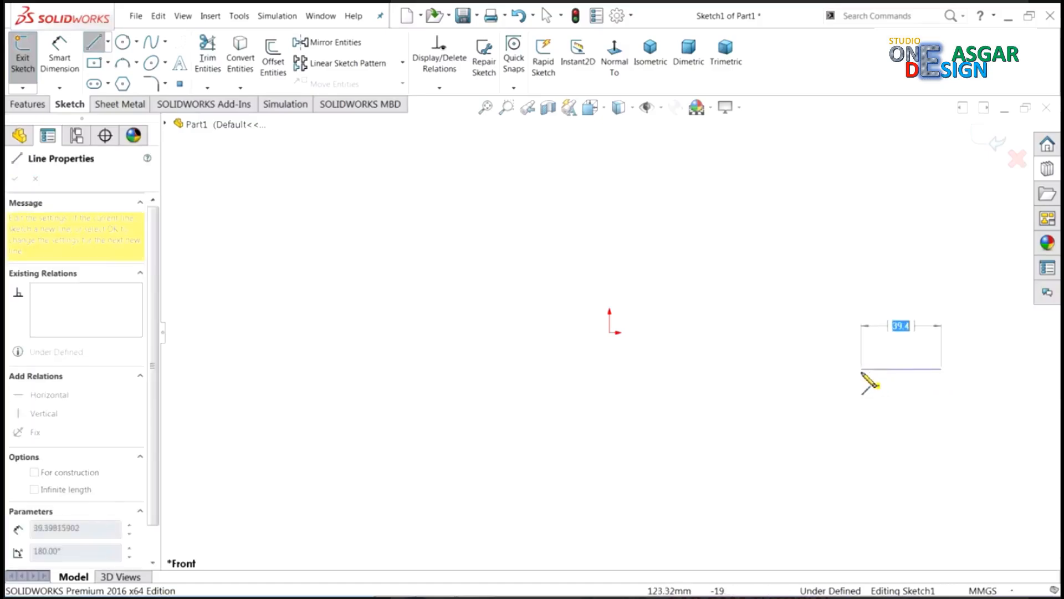
left_click(862, 368)
Continue with an arc of about 35 mm radius, a horizontal line about 130 mm, an arc about 31 mm radius and a line about 42 mm.
scroll(792, 313, "down", 3)
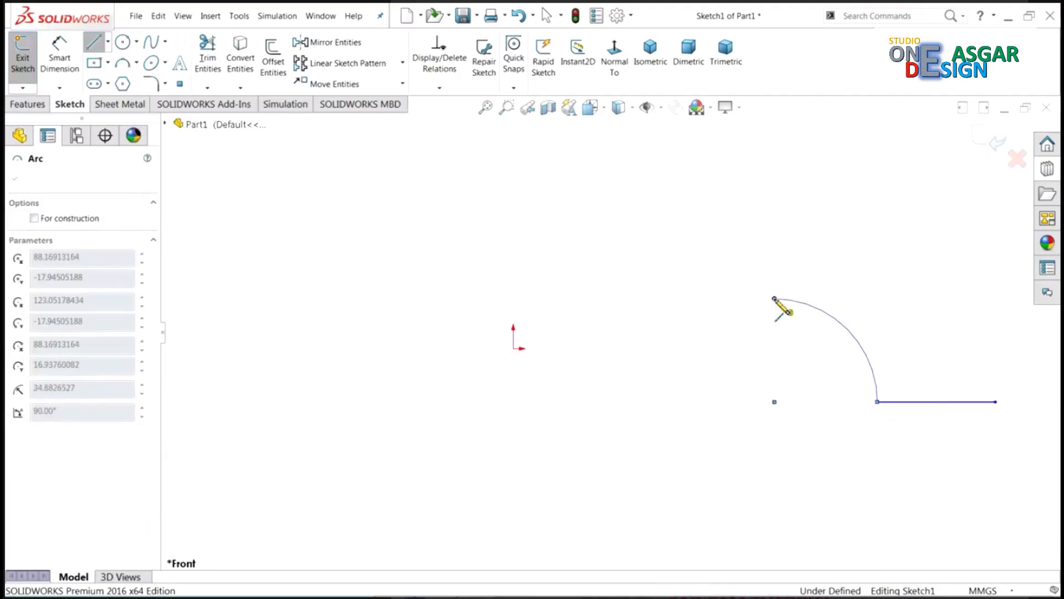
left_click(775, 299)
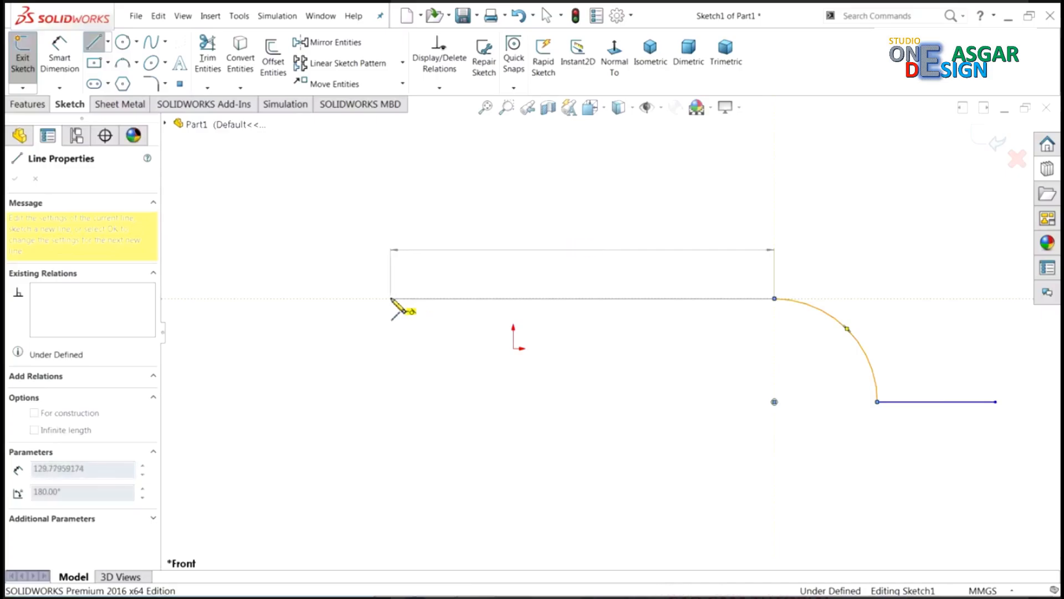
left_click(391, 299)
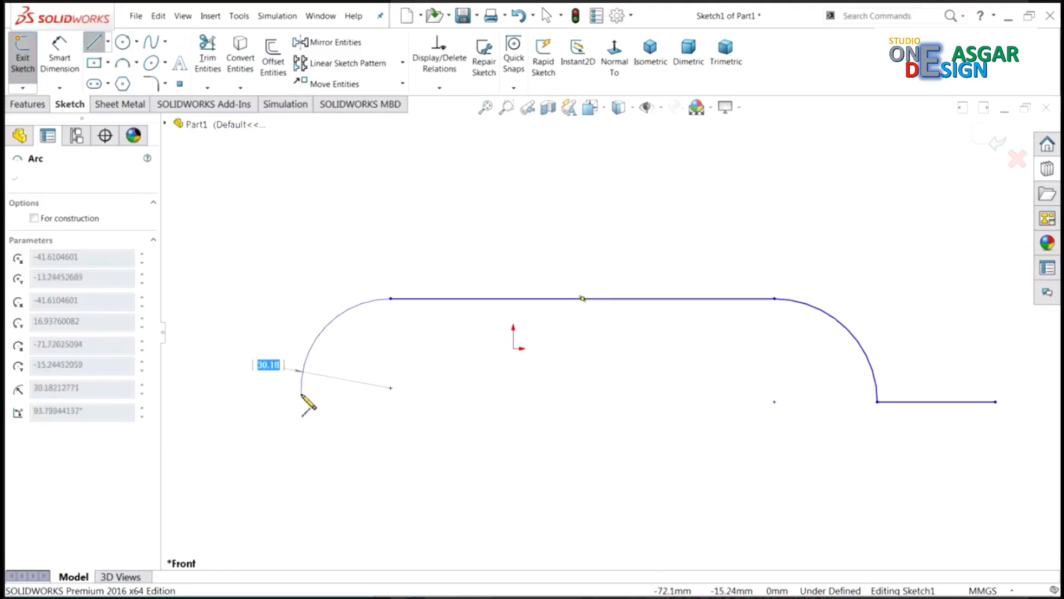
left_click(300, 390)
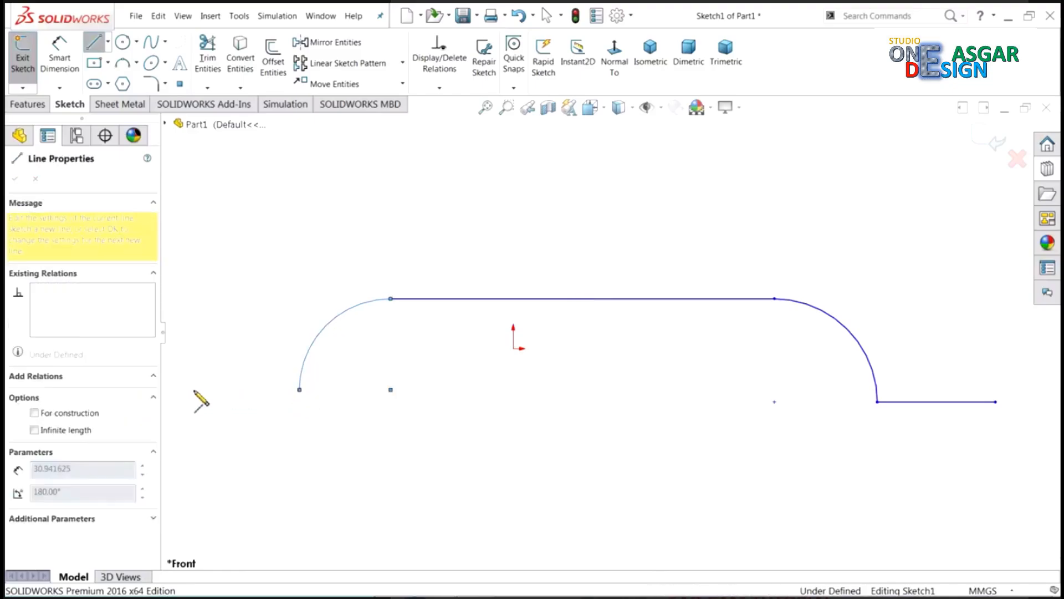
left_click(176, 390)
right_click(233, 269)
left_click(271, 280)
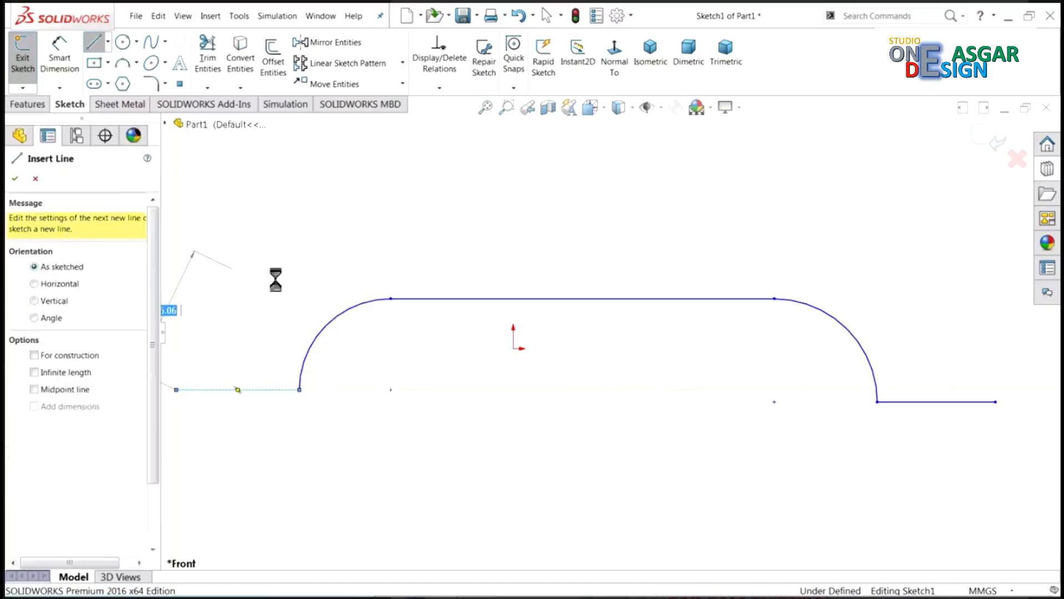
key("f")
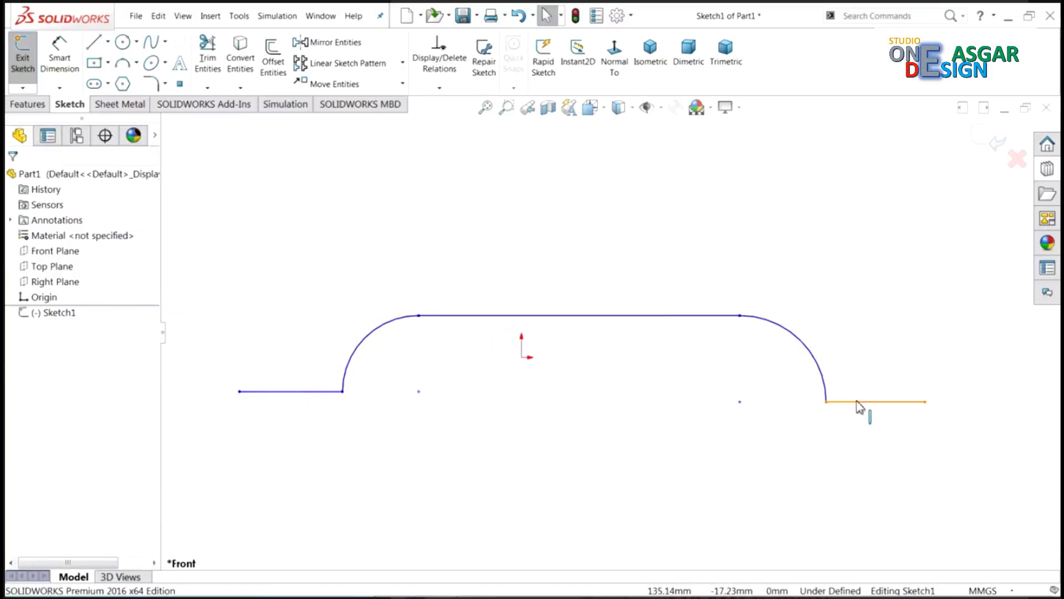
Apply Equal and Collinear relations to the two outer horizontal lines of the profile.
left_click(852, 402)
left_click(309, 391, "ctrl")
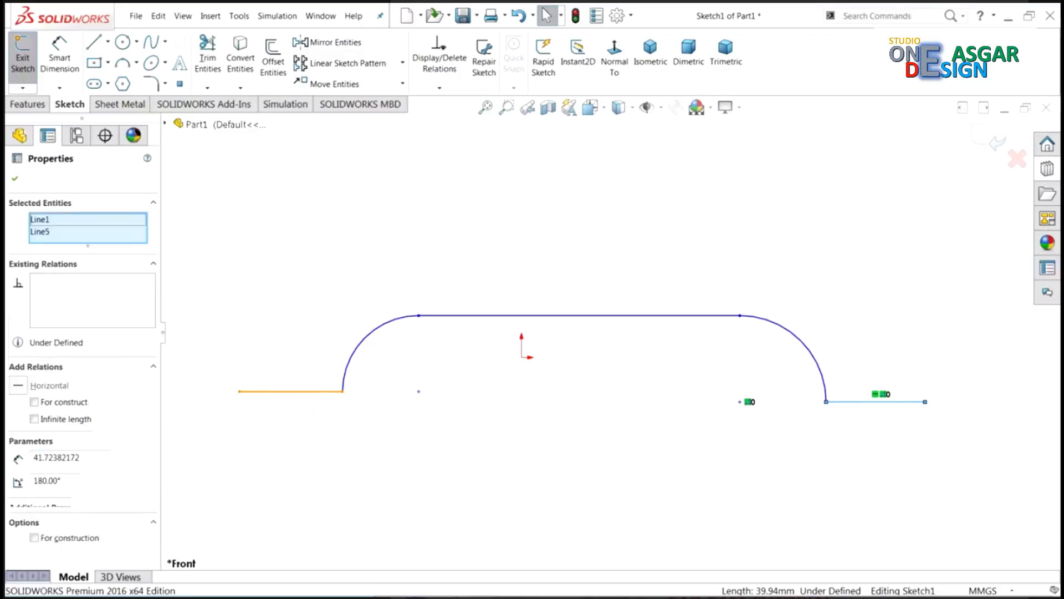
left_click(404, 346)
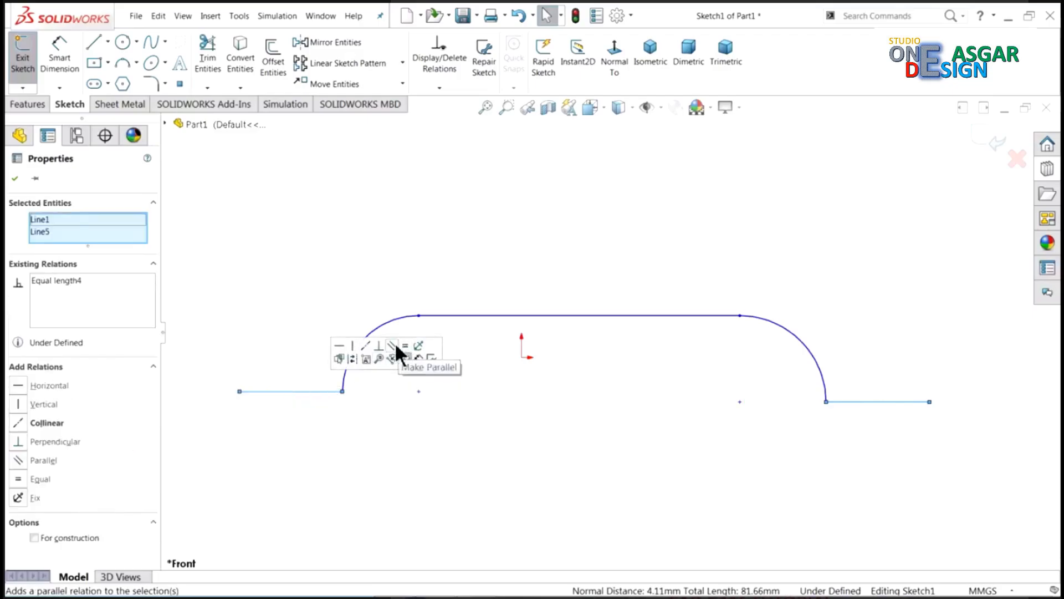
left_click(366, 345)
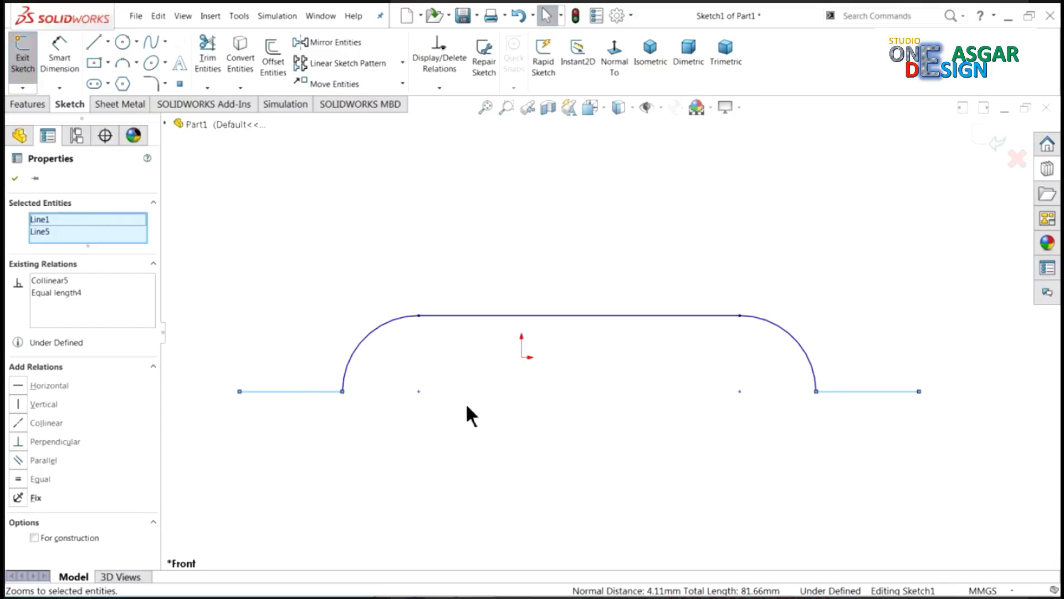
left_click(534, 443)
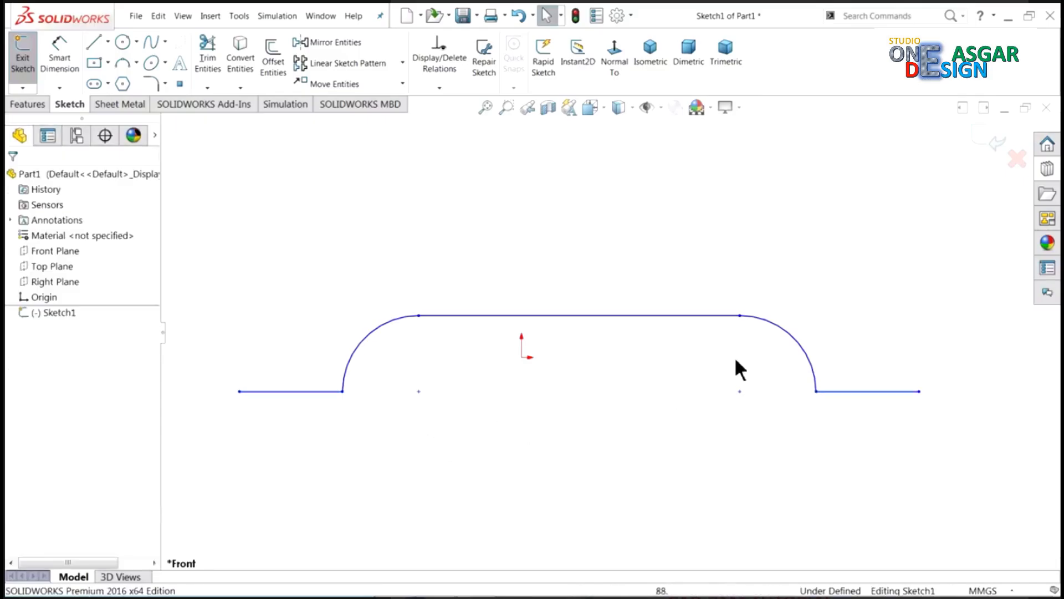
Make the two corner arcs of the profile equal in radius.
left_click(802, 354)
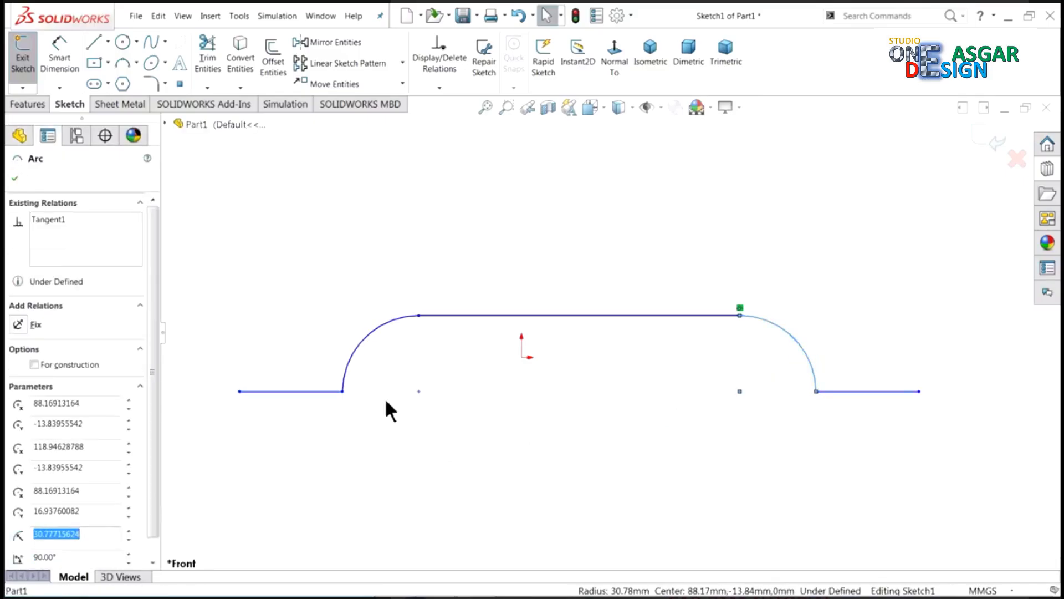
left_click(357, 345, "ctrl")
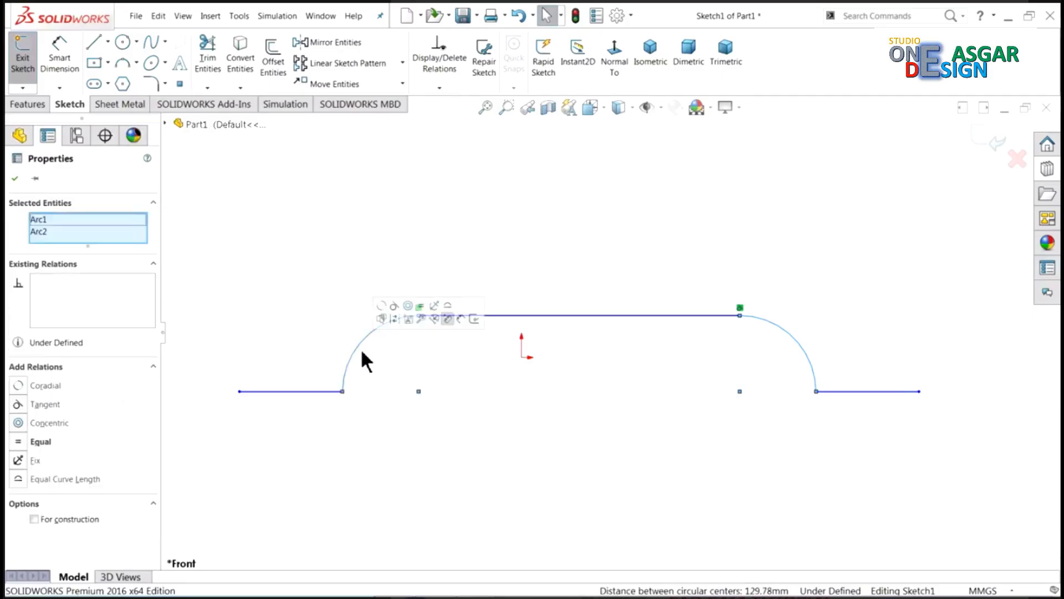
left_click(422, 306)
left_click(545, 221)
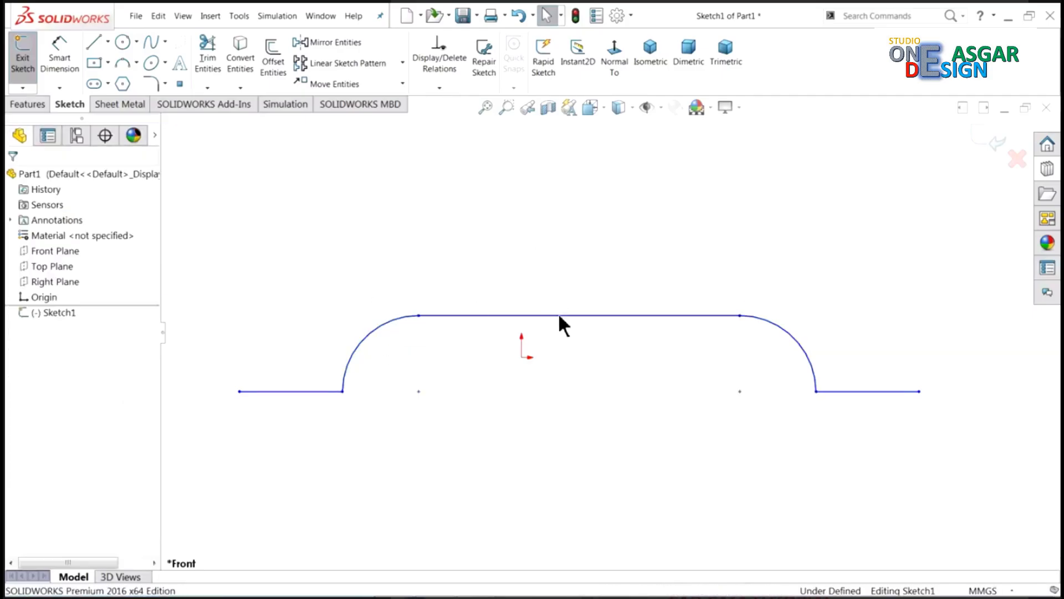
Add Coincident and Midpoint relations between the upper horizontal line and the origin to centre the profile.
left_click(522, 358)
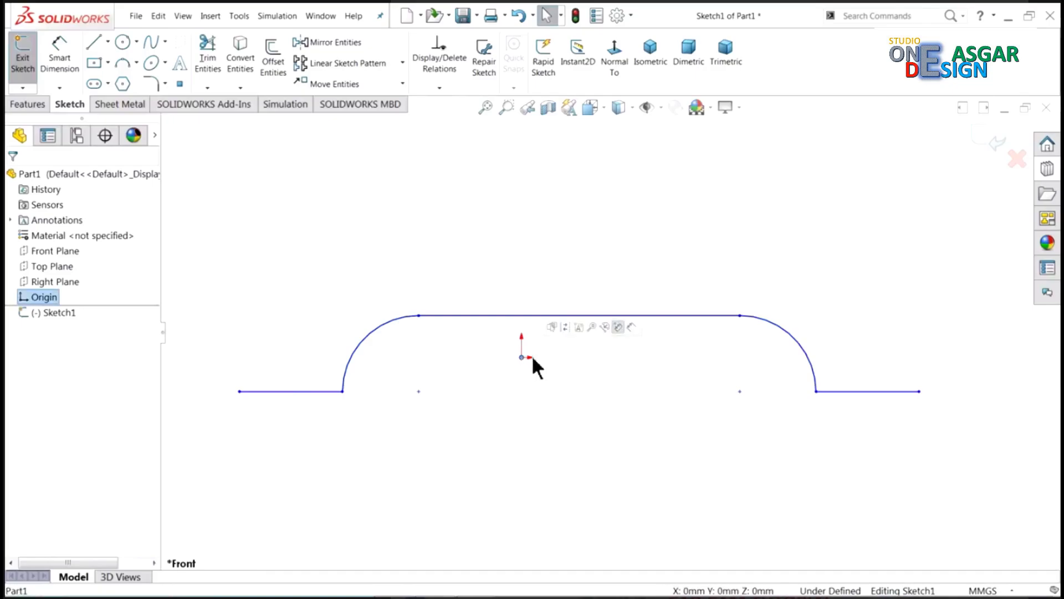
left_click(582, 317, "ctrl")
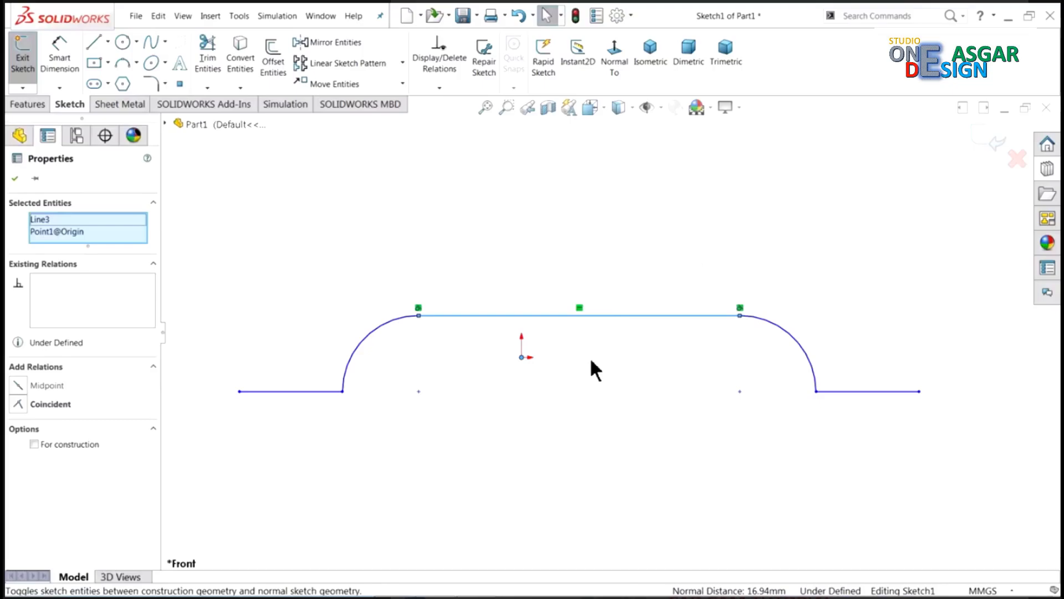
left_click(46, 401)
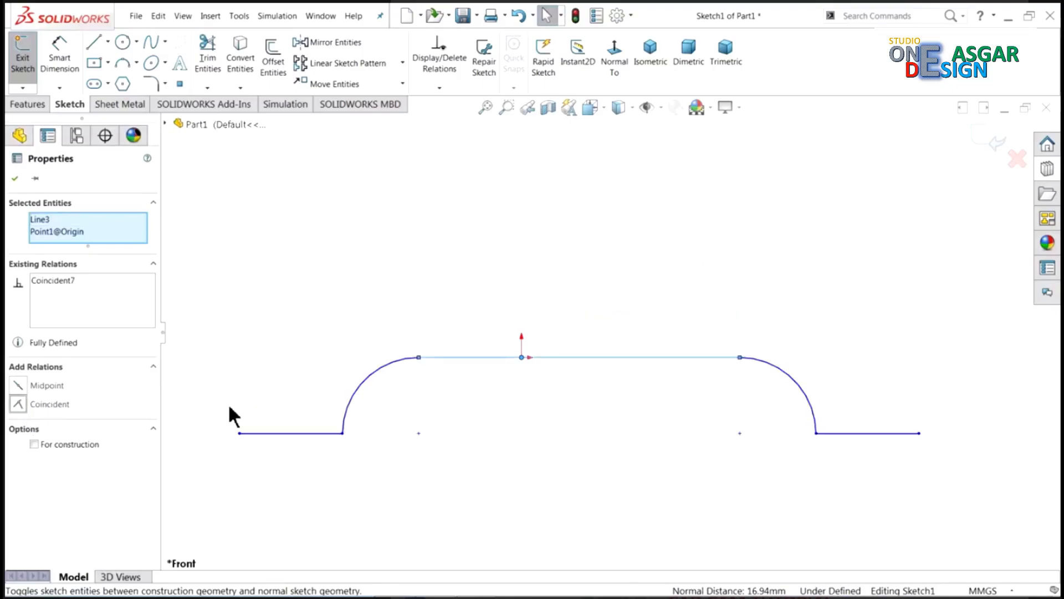
left_click(52, 385)
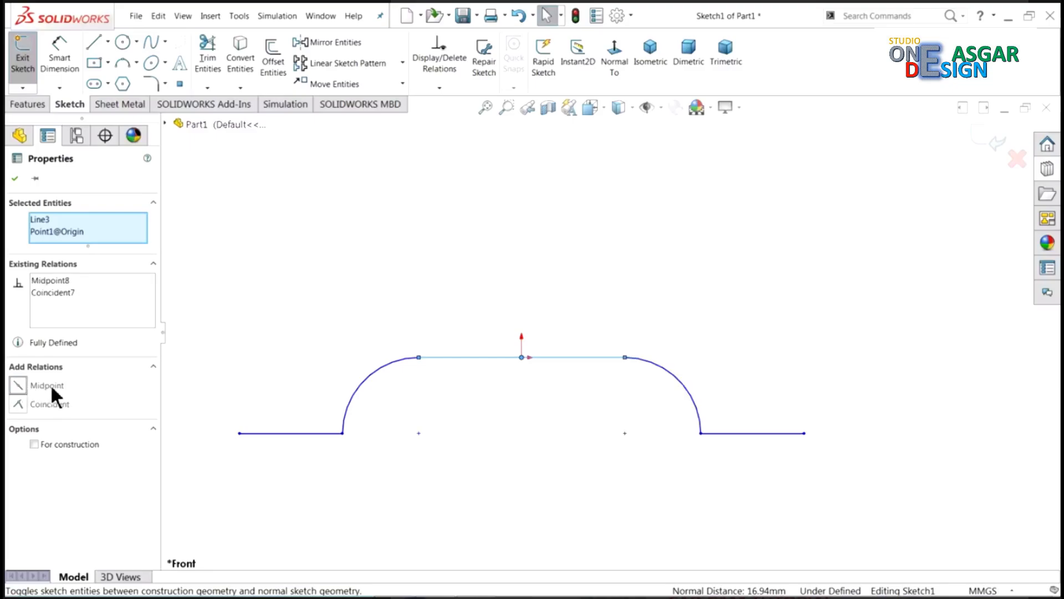
left_click(500, 277)
Dimension the overall width between the profile's two outermost endpoints and set it to 200 mm.
scroll(530, 379, "up", 2)
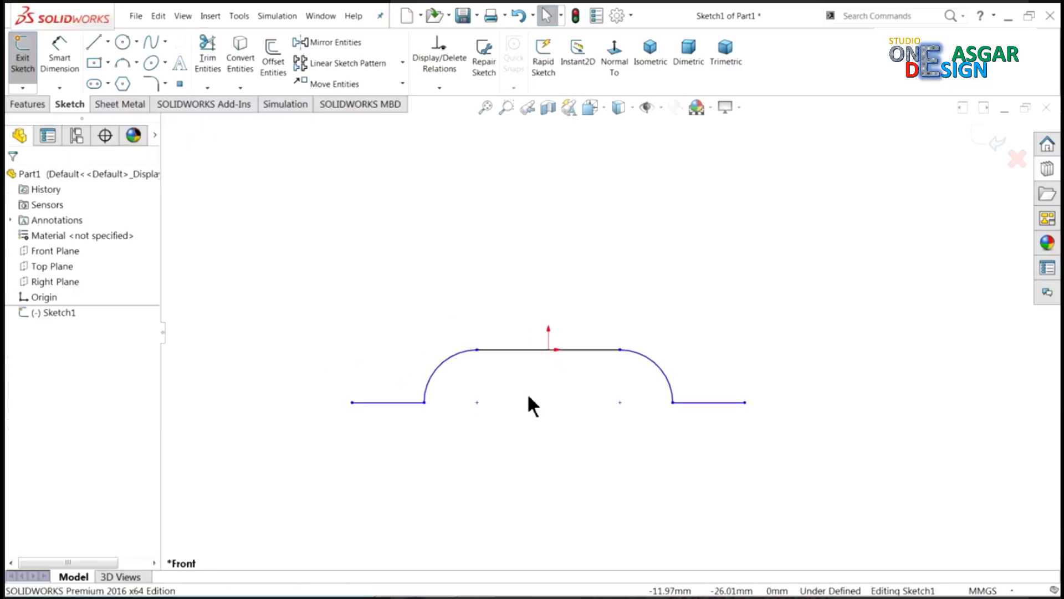
scroll(527, 394, "down", 2)
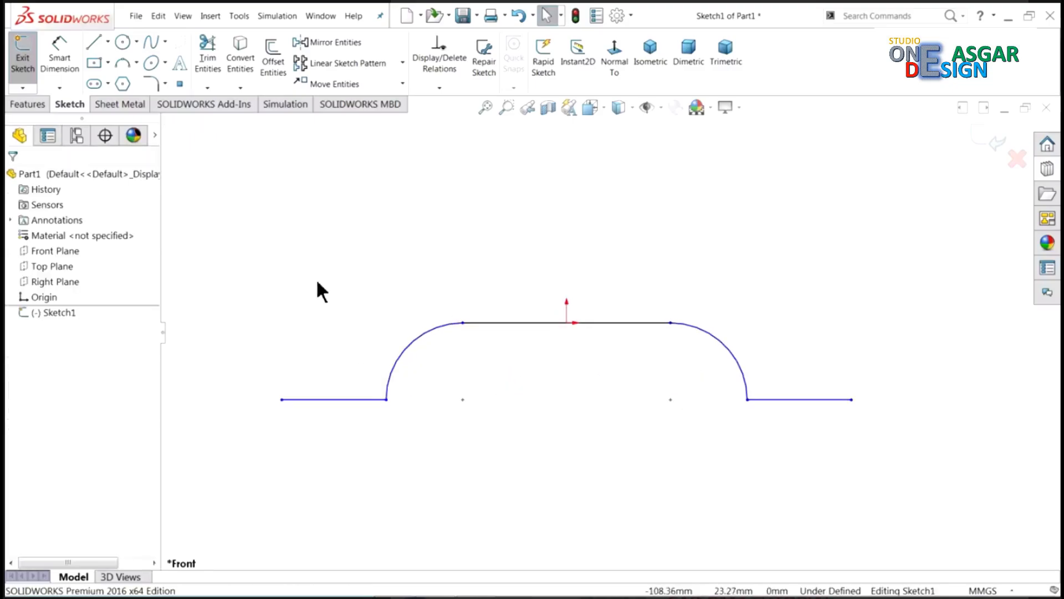
left_click(57, 59)
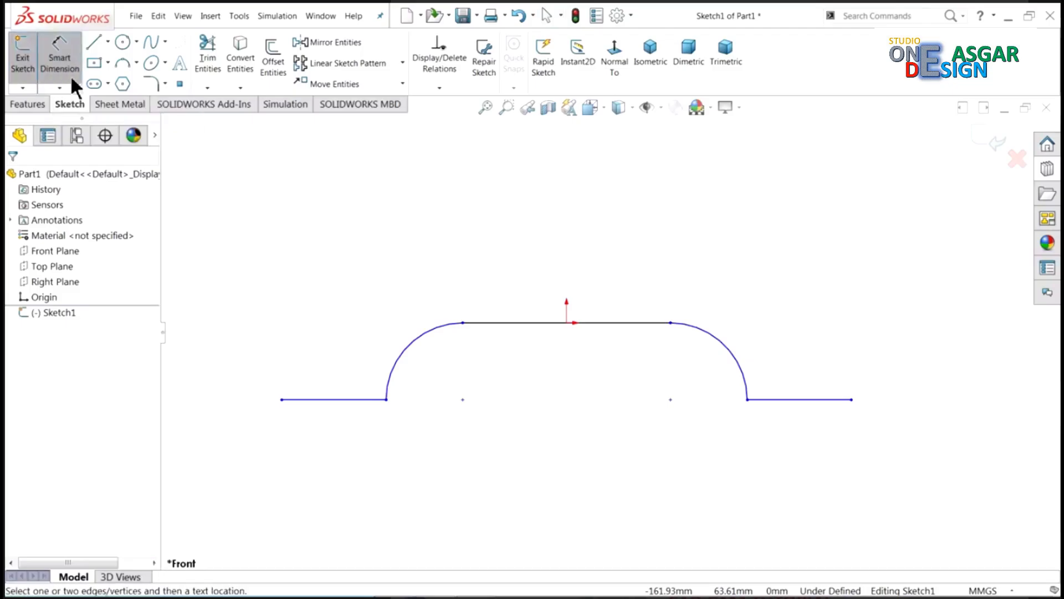
left_click(282, 399)
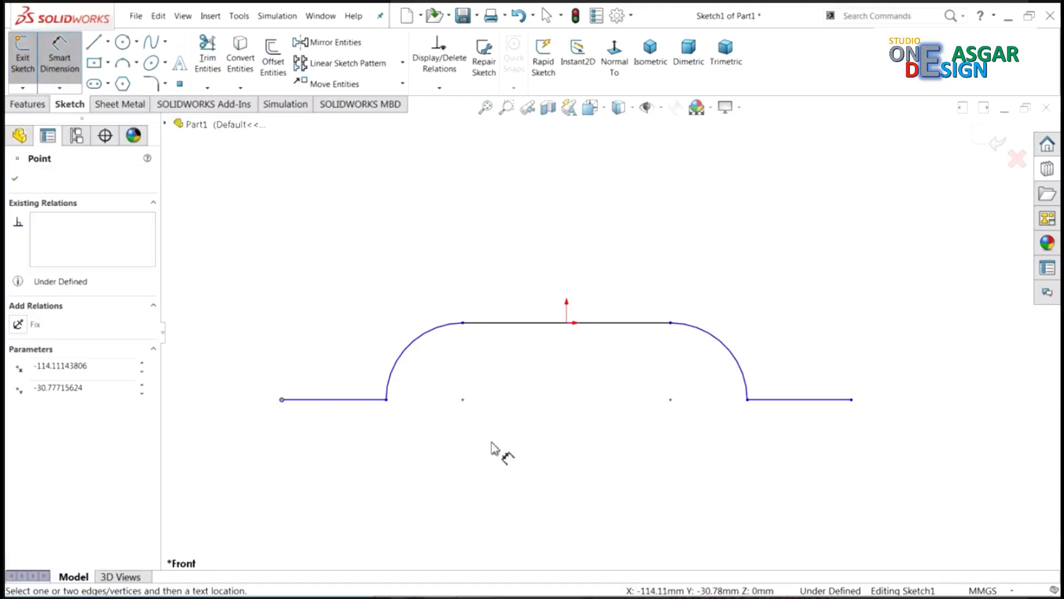
left_click(851, 399)
left_click(578, 476)
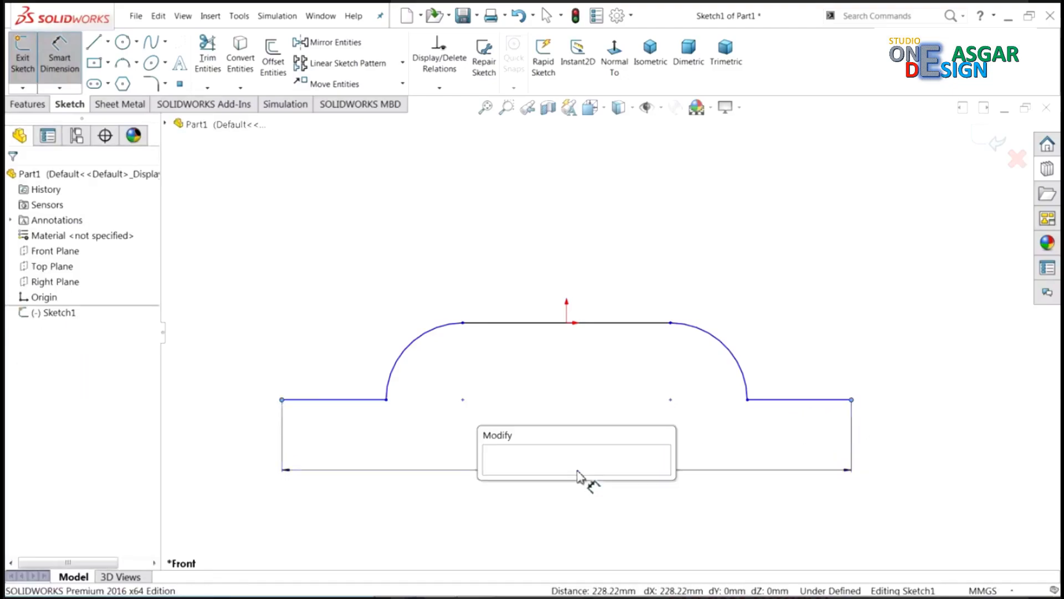
type("20")
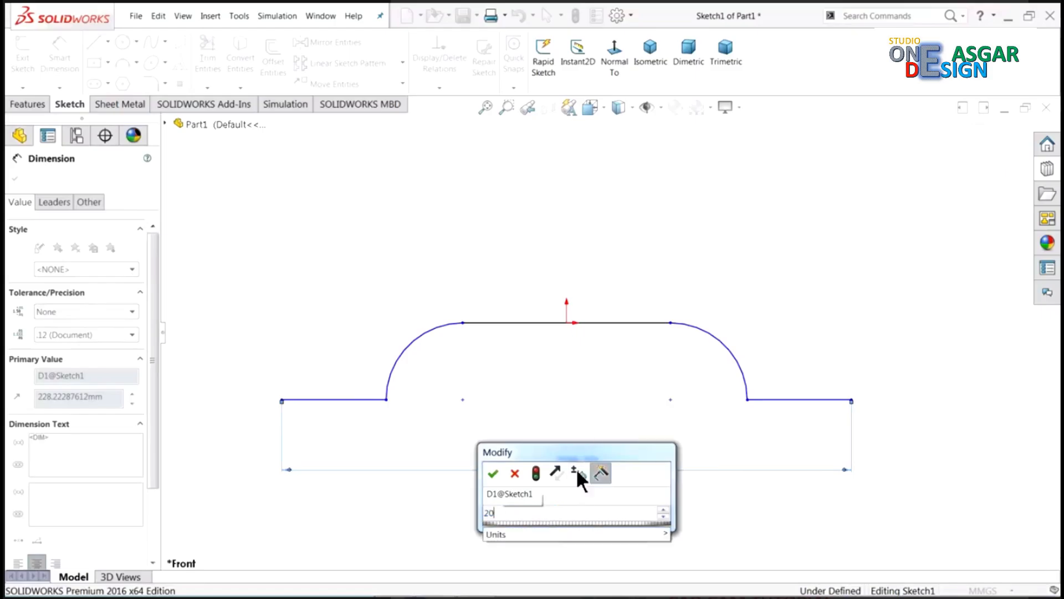
type("0")
left_click(492, 473)
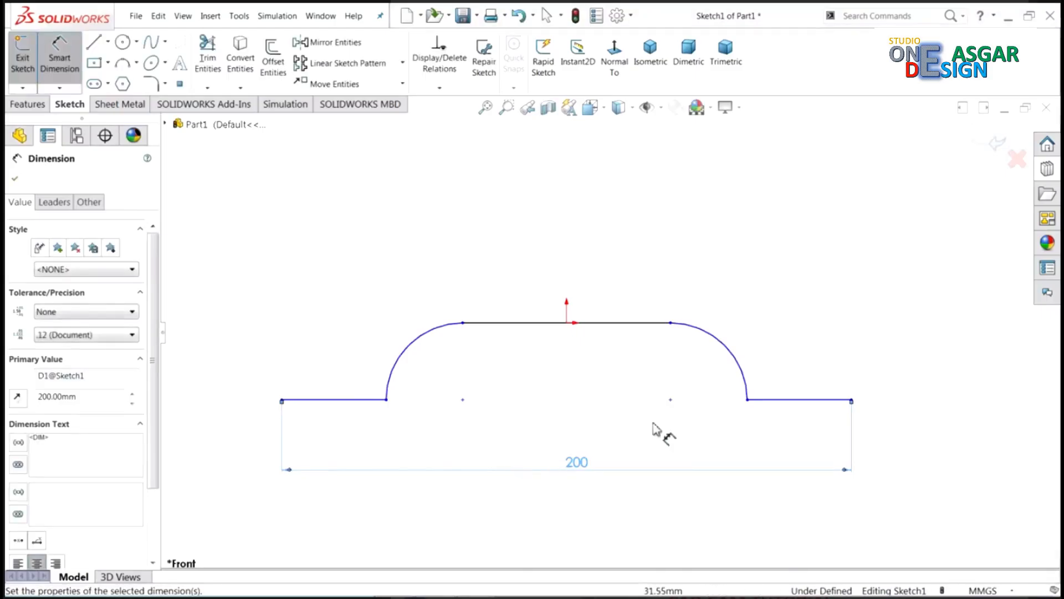
Dimension the right outer horizontal line of the profile and set its length to 30 mm.
left_click(805, 402)
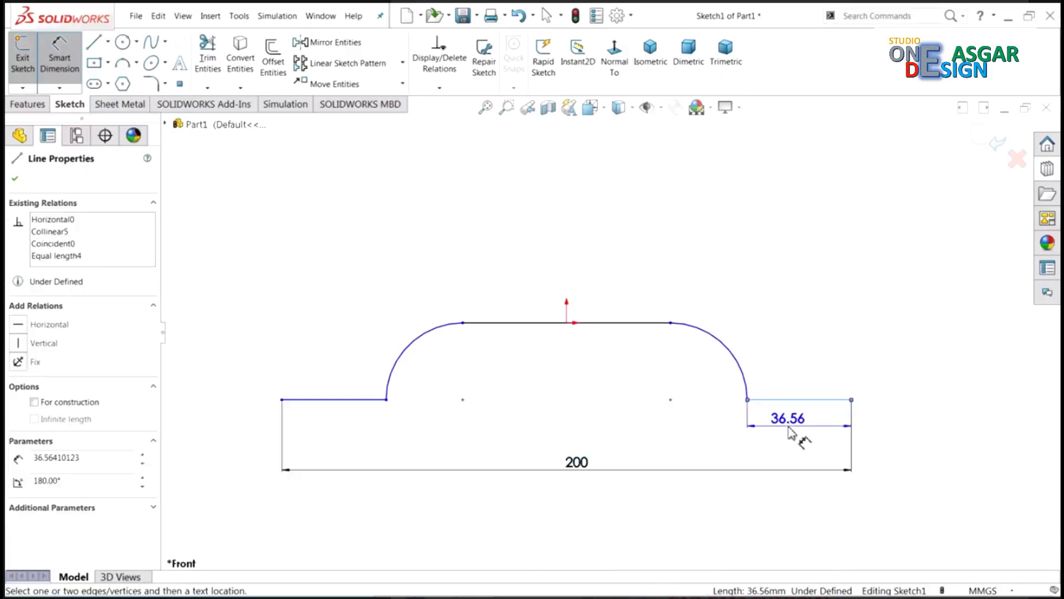
left_click(792, 433)
type("30")
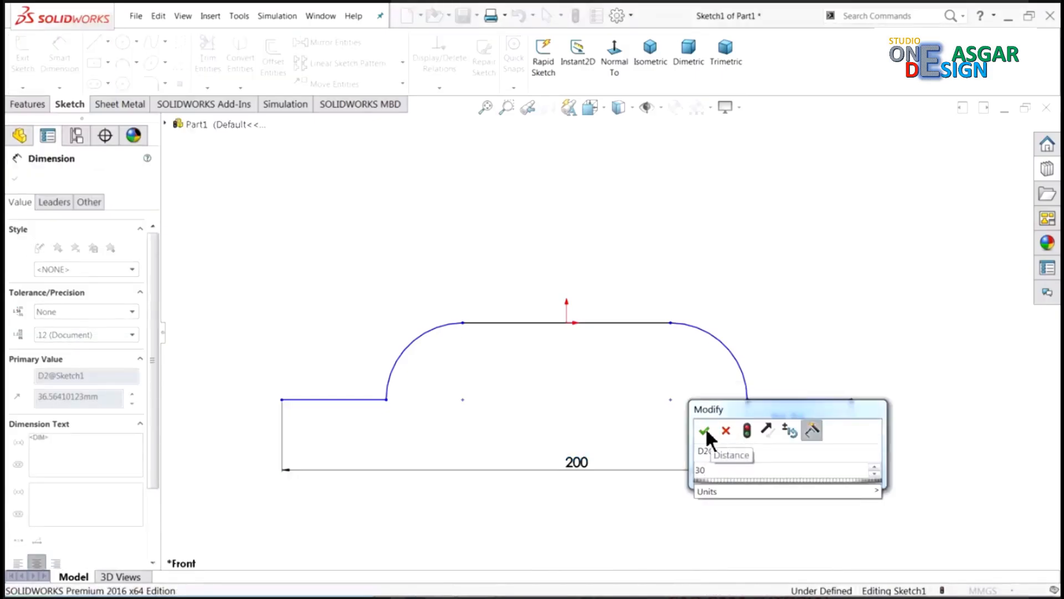
left_click(705, 431)
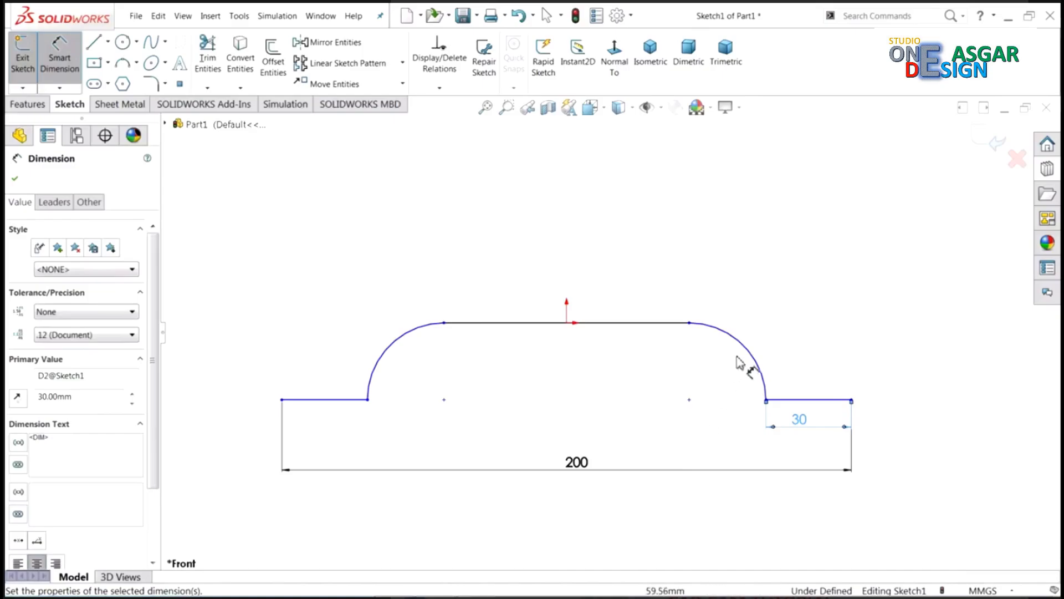
Dimension the right arc of the profile and set its radius to 20 mm.
left_click(754, 355)
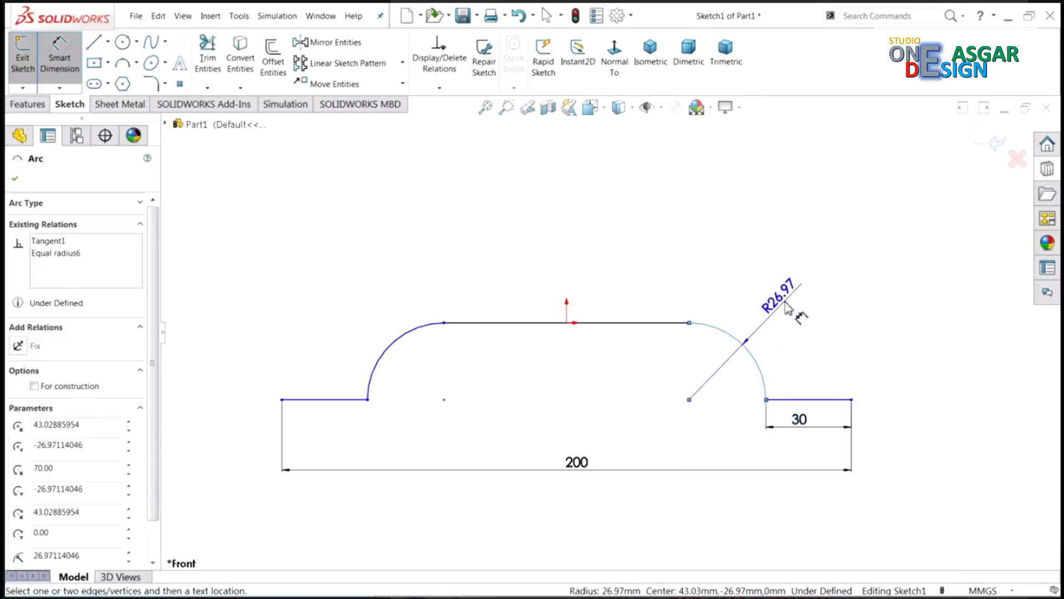
left_click(785, 306)
type("20")
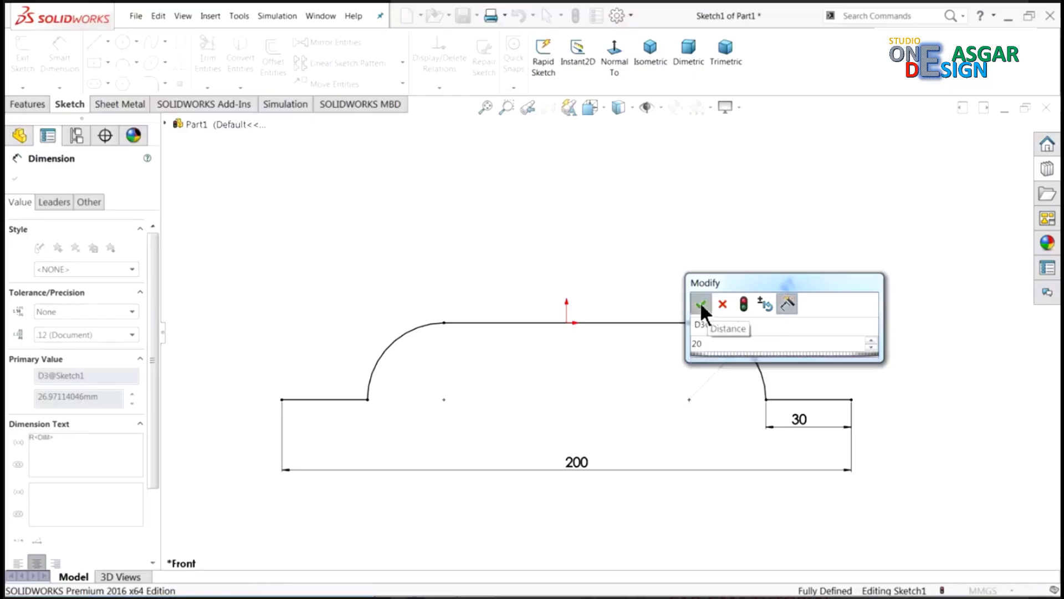
left_click(700, 304)
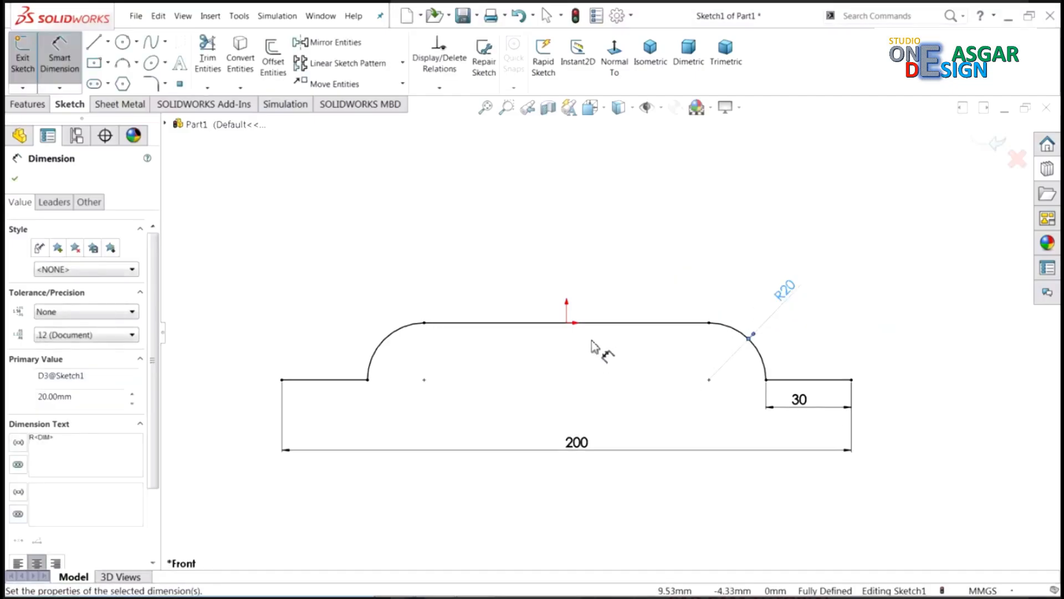
Add a driven length dimension to the upper horizontal line, placed above the profile.
left_click(623, 324)
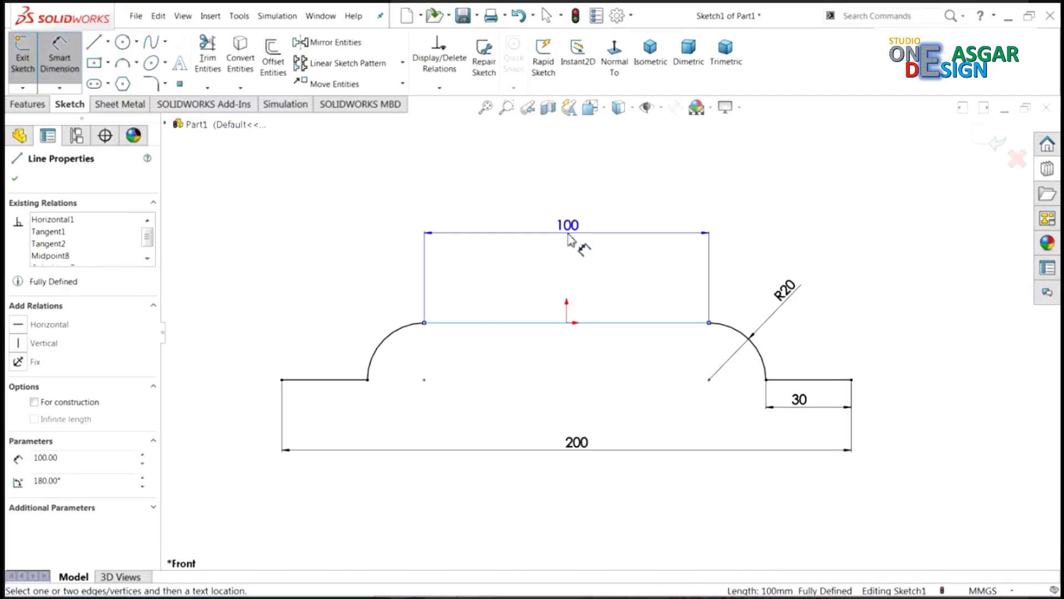
left_click(571, 240)
left_click(613, 314)
scroll(754, 382, "down", 1)
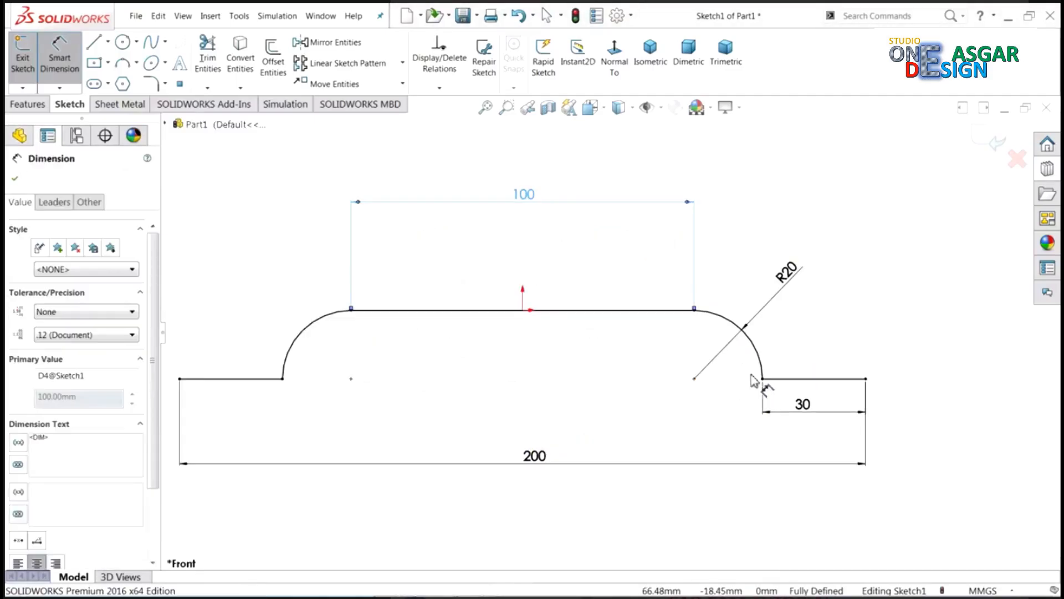
Apply 5 mm sketch fillets to the two corners where the arcs meet the outer lines, accepting the removal of affected relations.
left_click(151, 85)
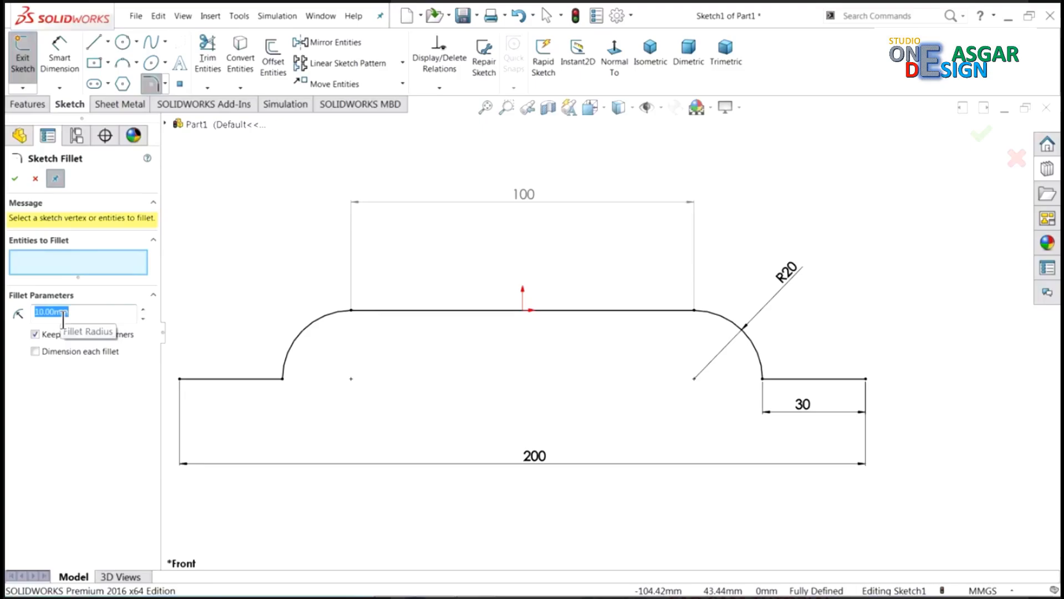
type("5")
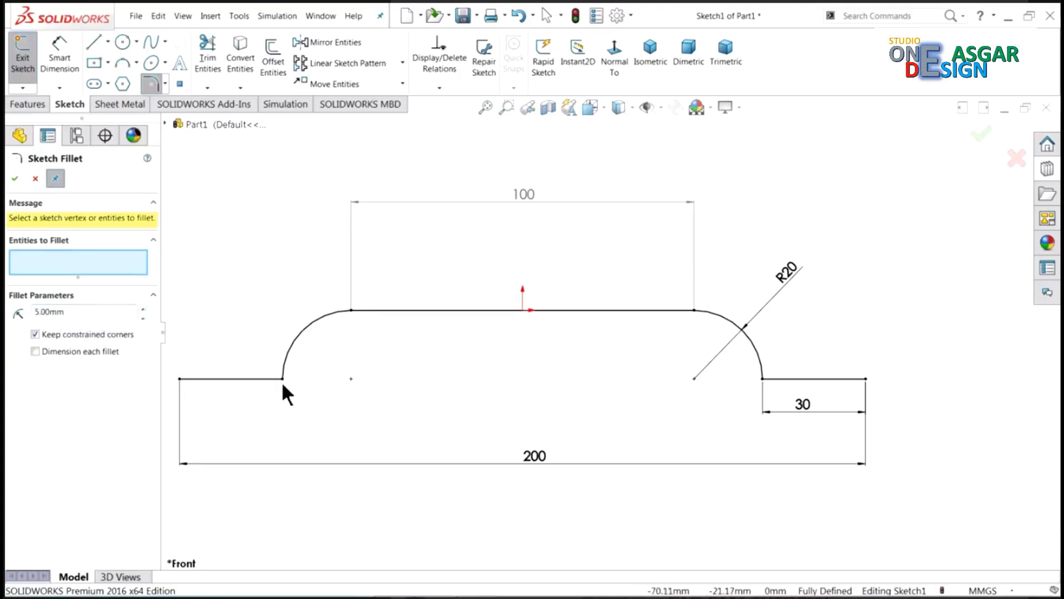
left_click(282, 381)
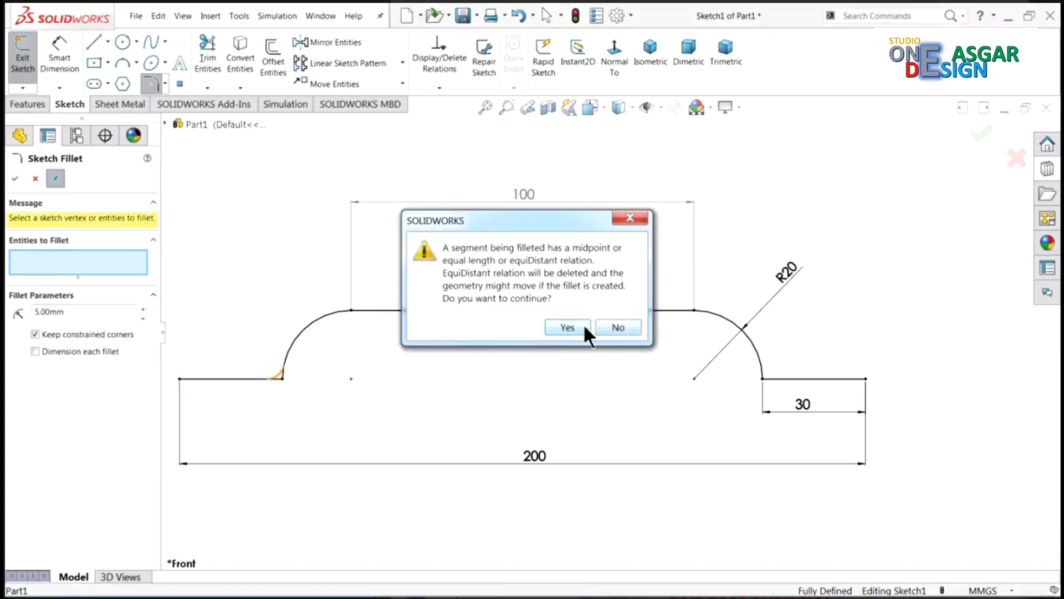
left_click(570, 326)
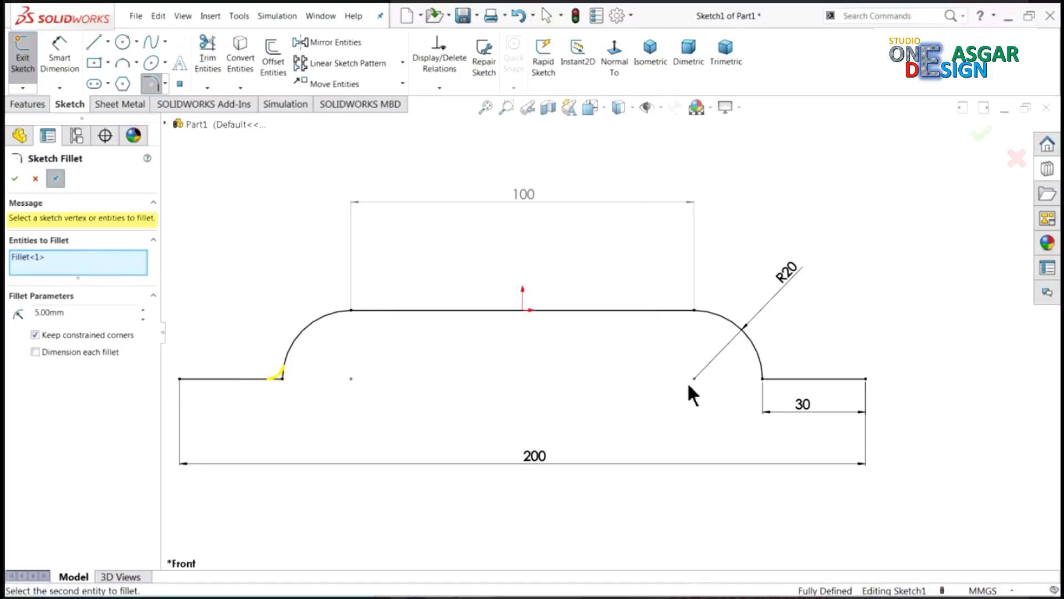
left_click(762, 379)
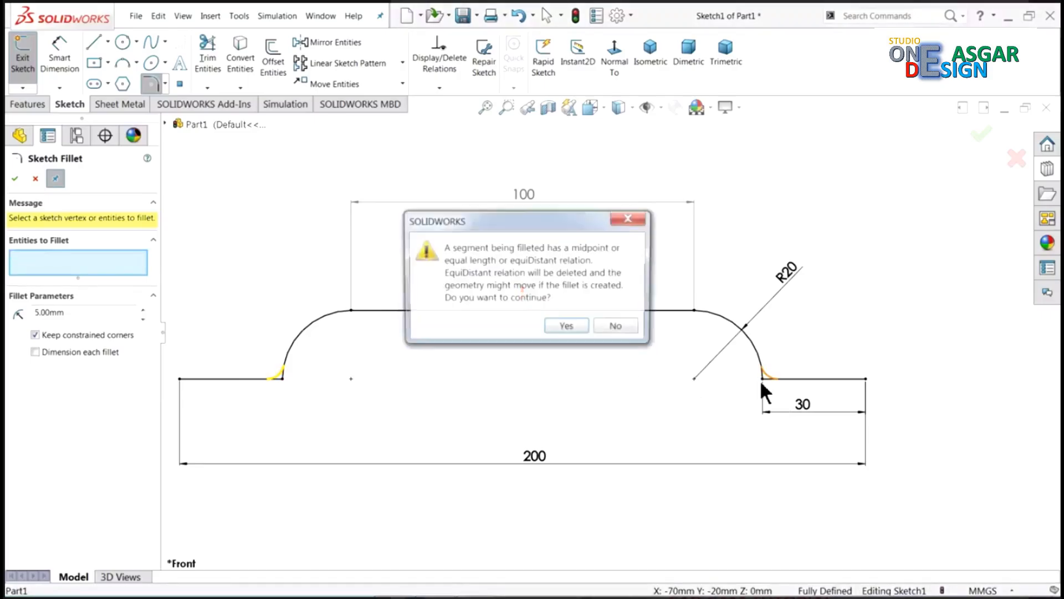
left_click(568, 326)
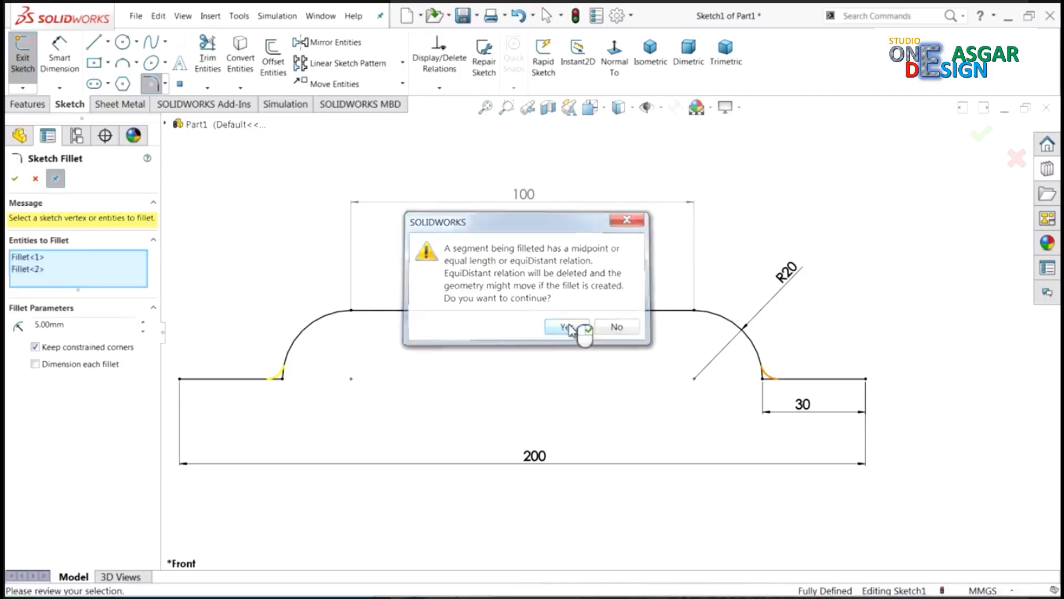
left_click(15, 179)
left_click(15, 179)
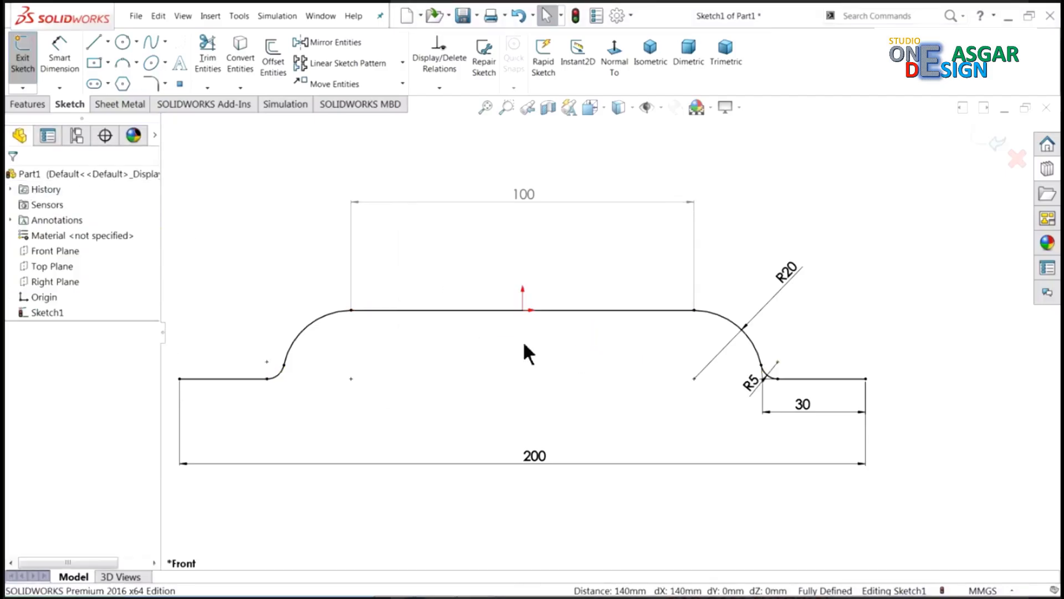
Finish the dimensioned profile sketch and exit it.
scroll(532, 346, "up", 1)
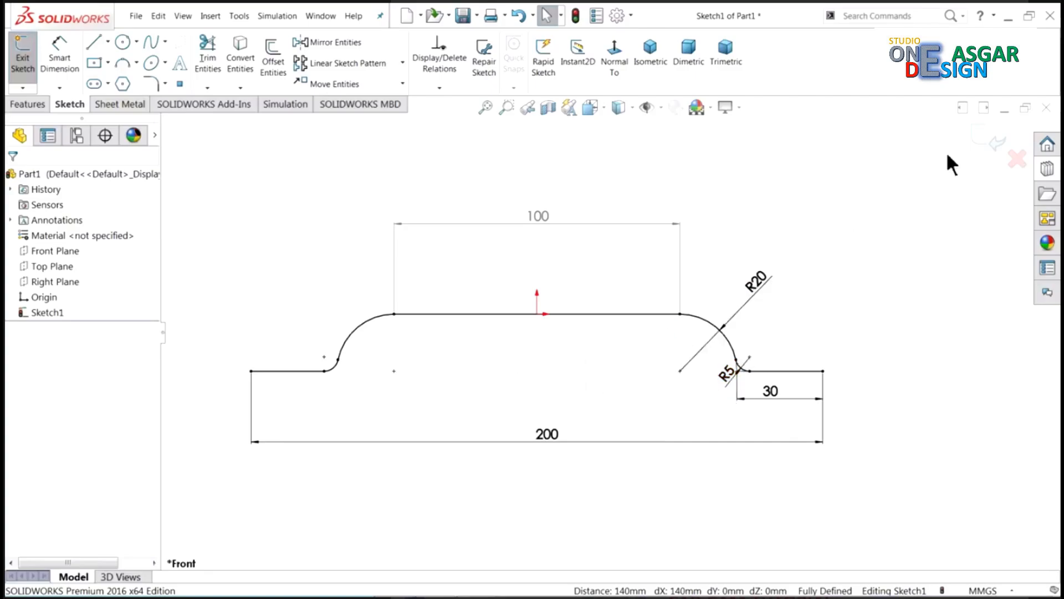
left_click(979, 140)
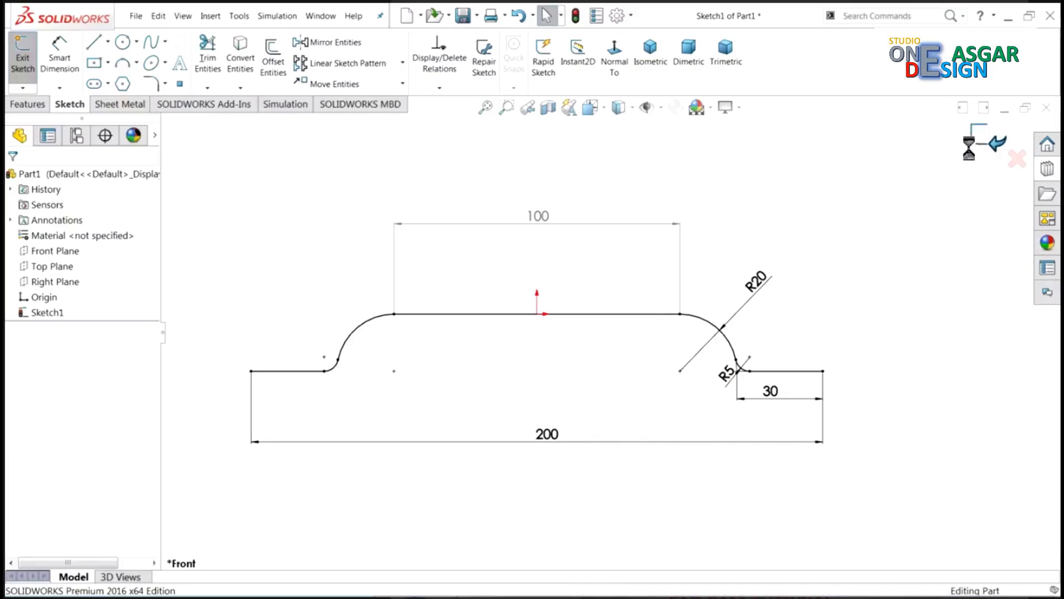
left_click(1006, 21)
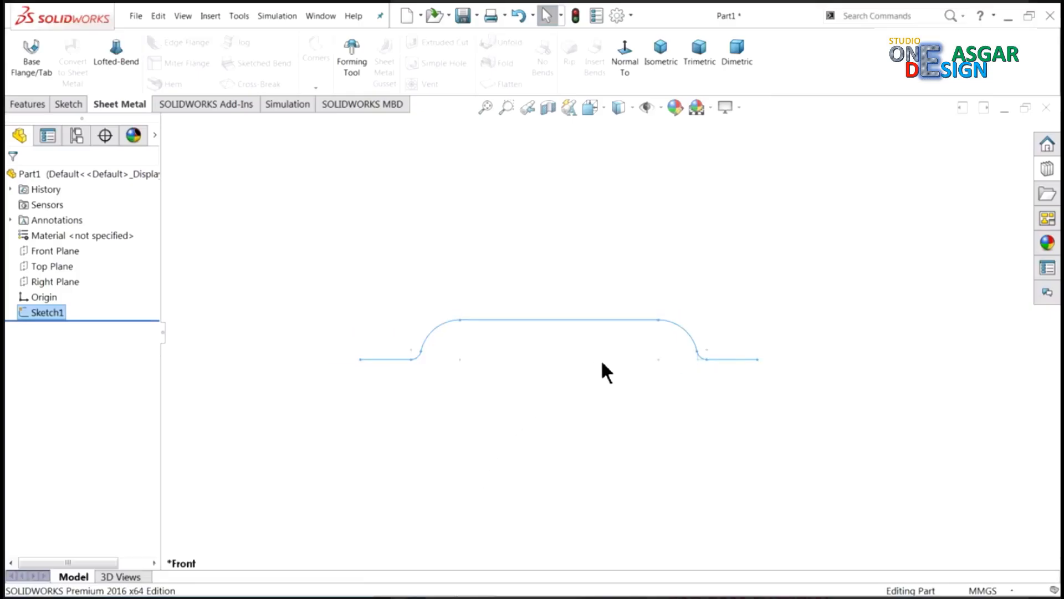
Create a reference plane parallel to the Front Plane at an offset of 150 mm.
mouse_move(603, 369)
middle_mouse_down()
mouse_move(558, 397)
mouse_move(560, 432)
middle_mouse_up()
left_click(431, 283)
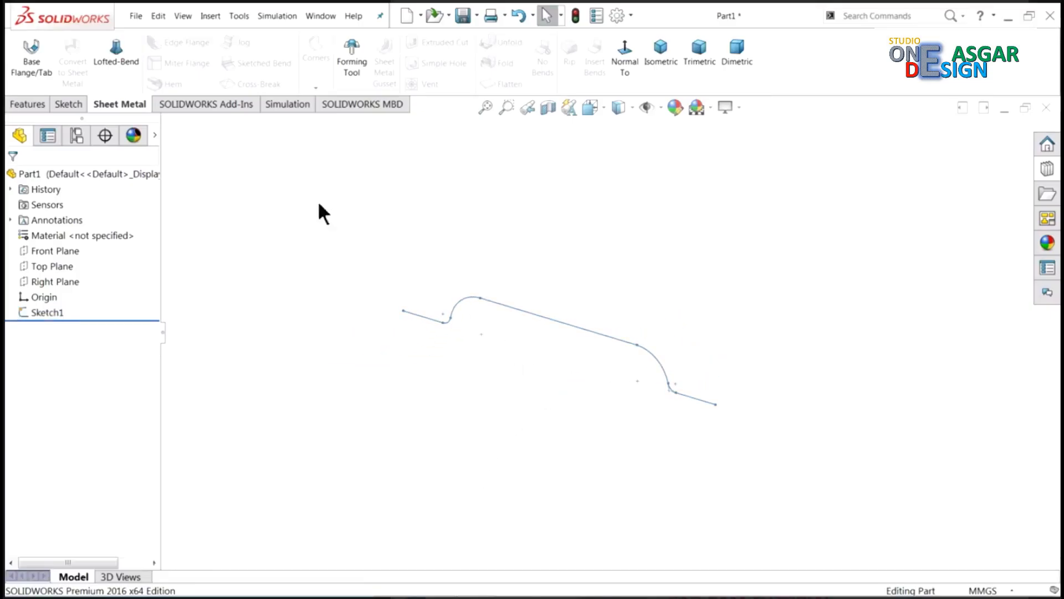
left_click(19, 106)
left_click(568, 84)
left_click(576, 101)
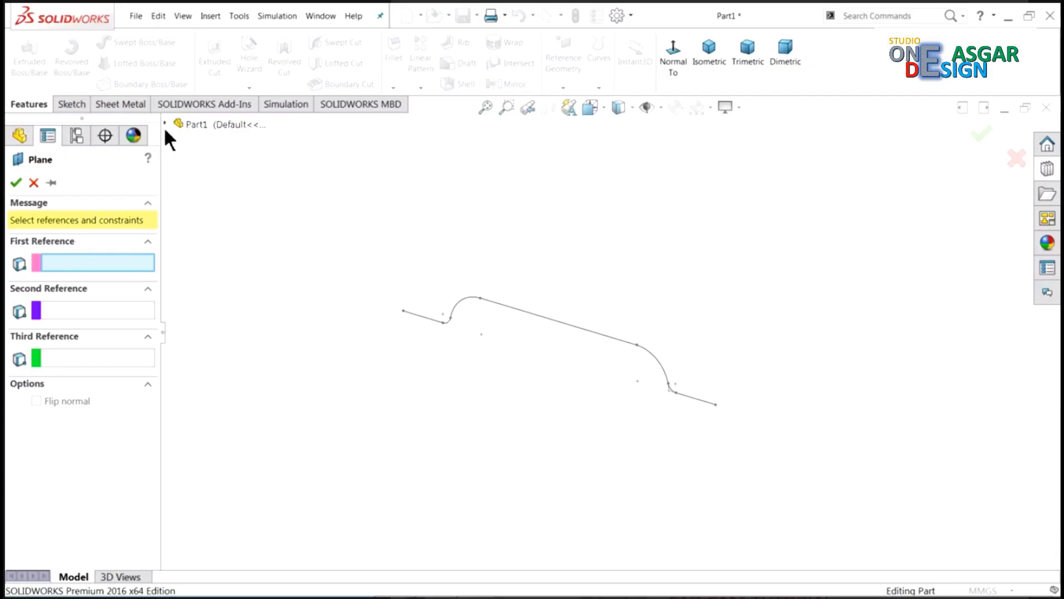
left_click(164, 123)
left_click(219, 203)
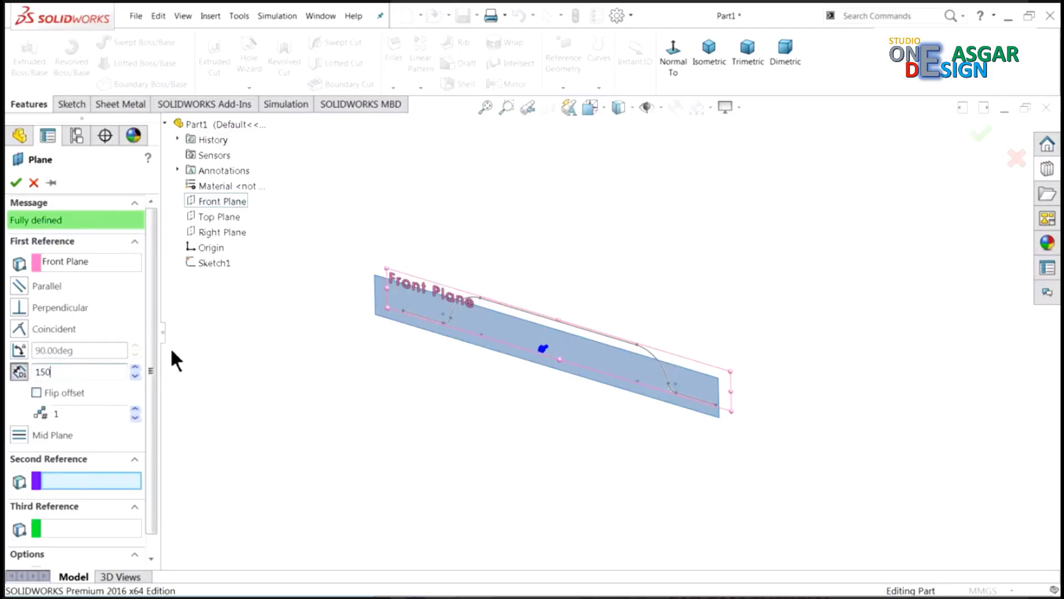
type("150")
key("Return")
scroll(312, 343, "up", 2)
middle_click_drag(349, 336, 364, 381)
left_click(19, 184)
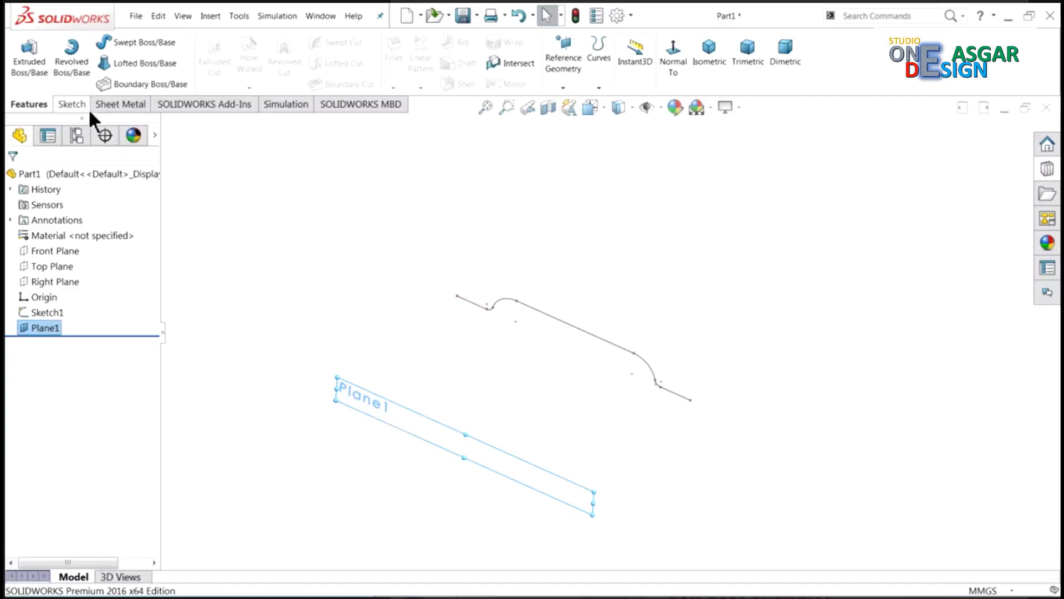
Start a new sketch on the offset plane and view it face-on.
left_click(71, 104)
left_click(23, 56)
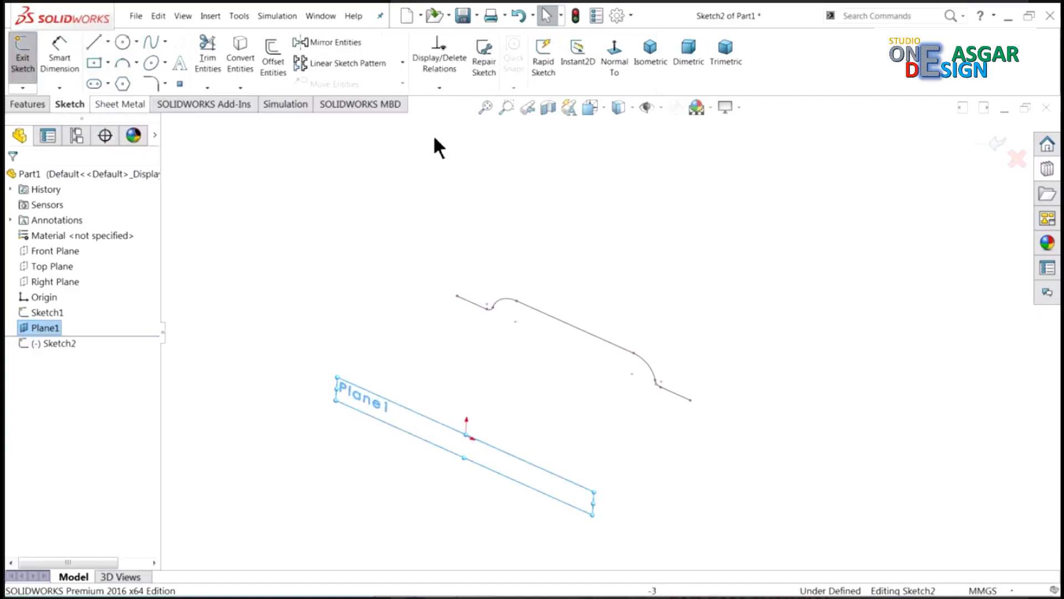
left_click(615, 55)
left_click(639, 242)
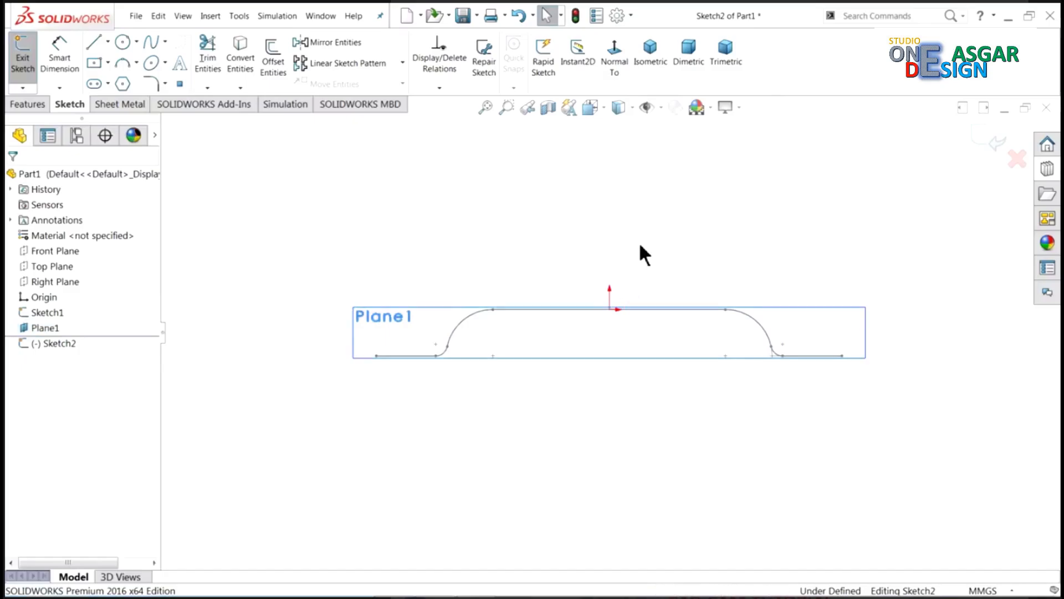
scroll(652, 280, "down", 1)
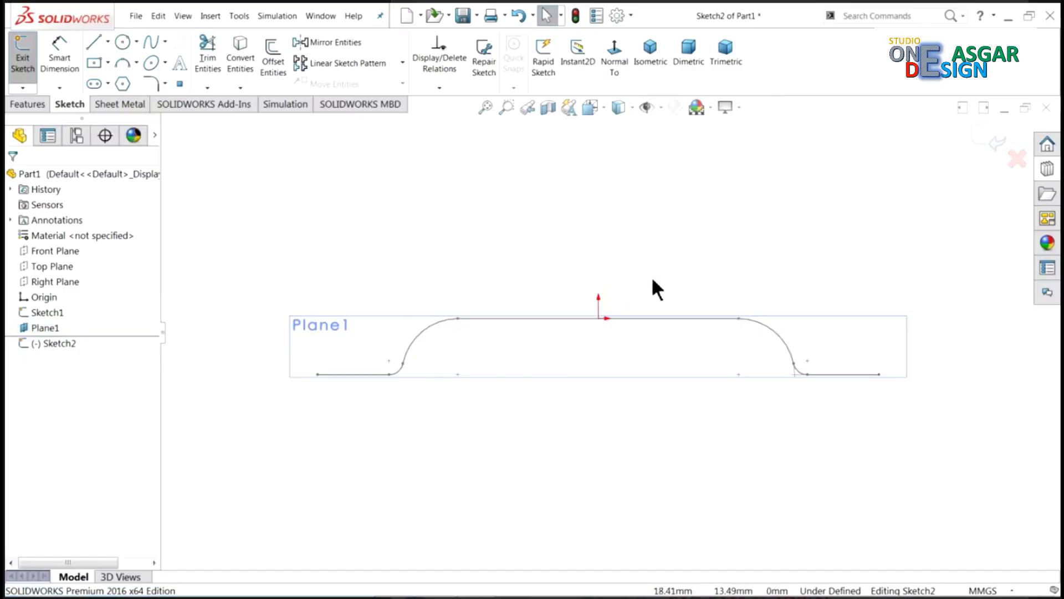
Sketch a horizontal line about 22 mm long above the first profile, followed by a tangent arc and a reversed tangent arc of about 12.4 mm radius.
left_click(94, 42)
left_click(342, 237)
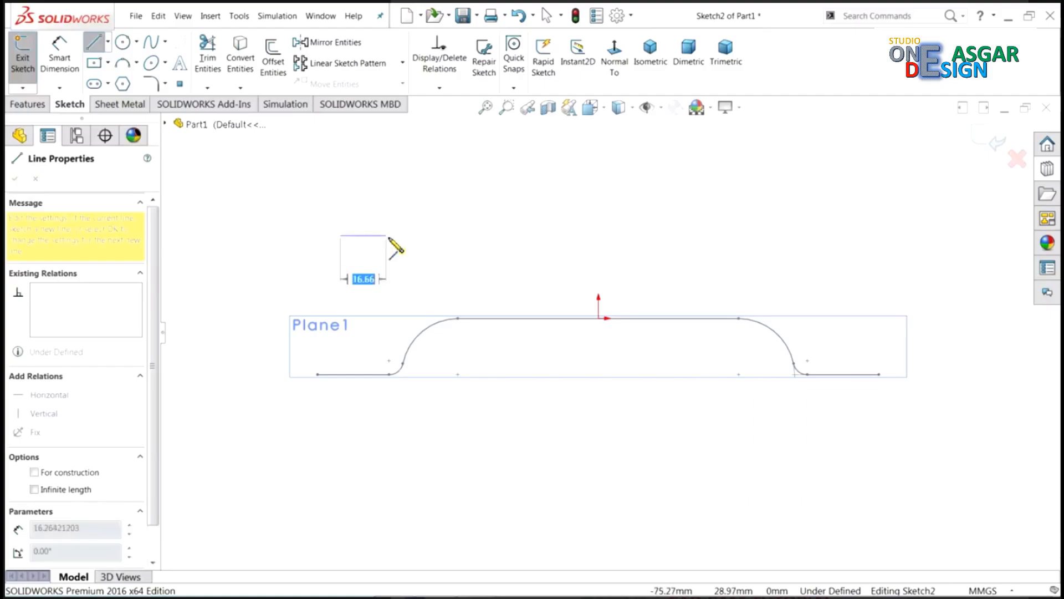
scroll(391, 236, "down", 4)
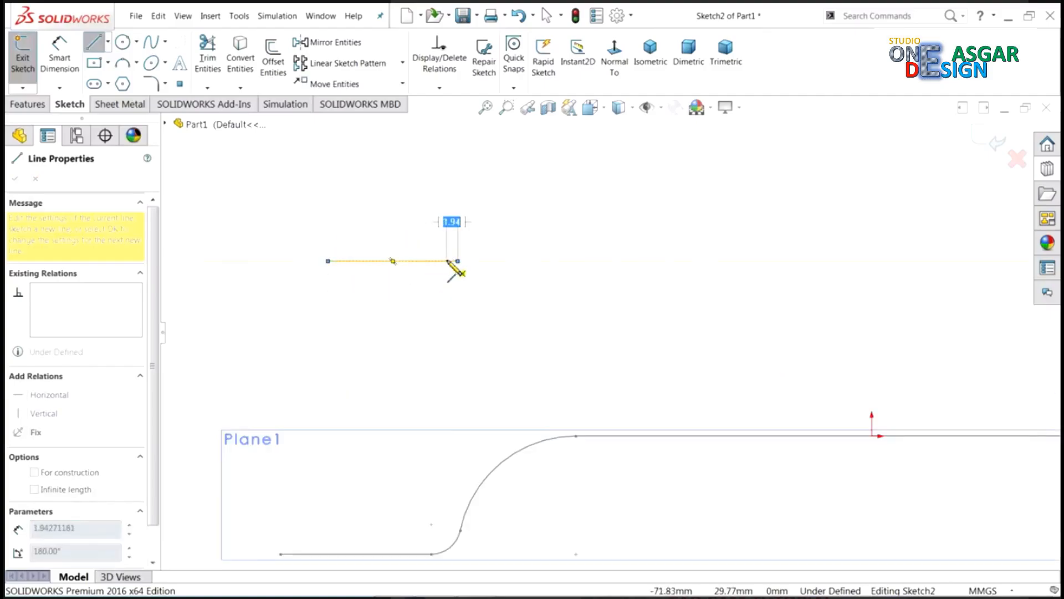
left_click(496, 225)
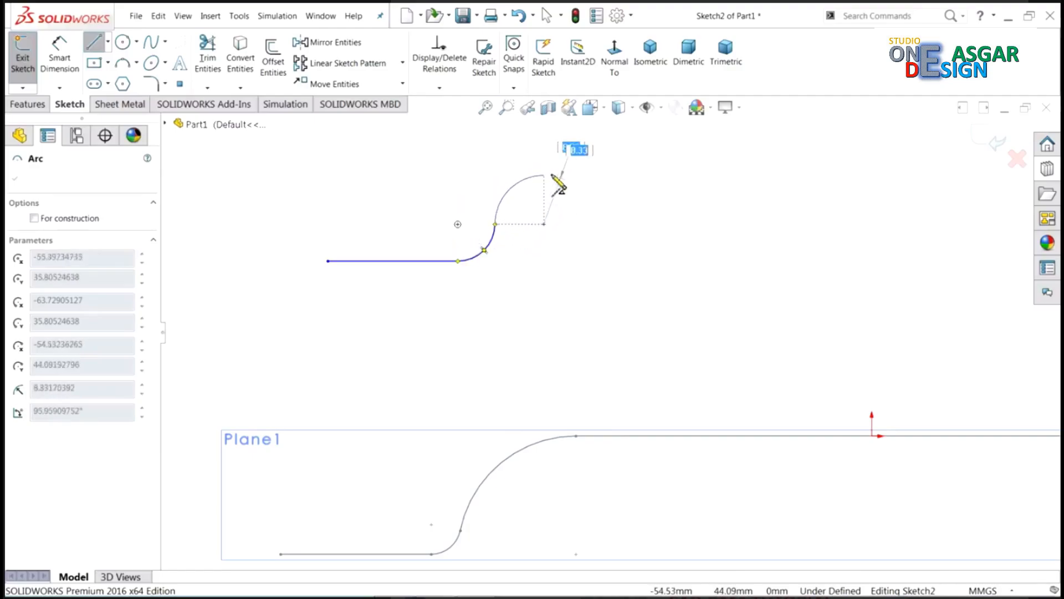
left_click(568, 151)
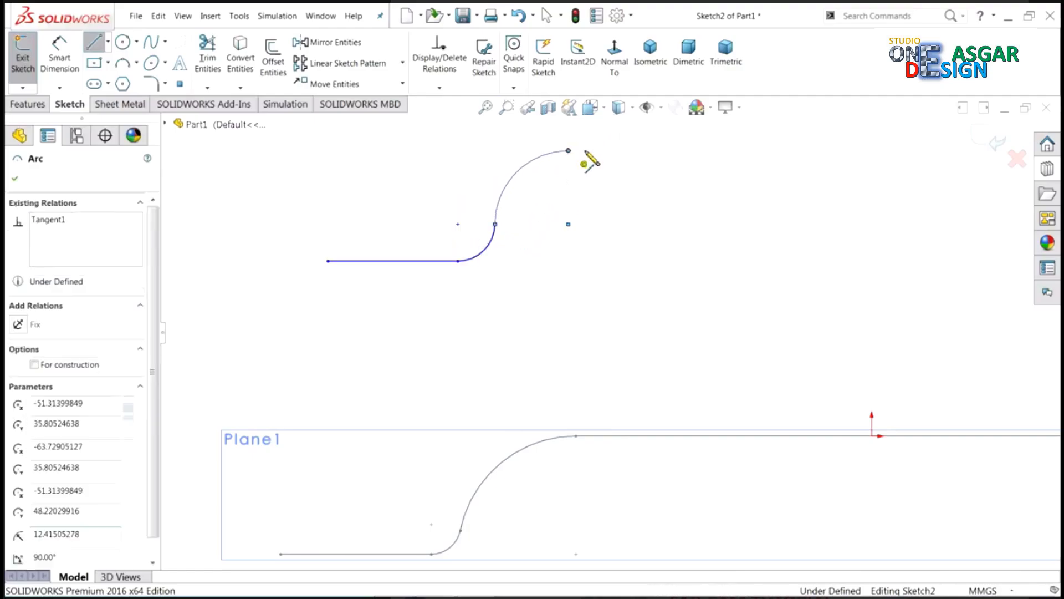
Complete the open profile with a horizontal top line, tangent arcs of about 10.3 and 4.6 mm radius, and an outer line about 15.8 mm long.
left_click(891, 150)
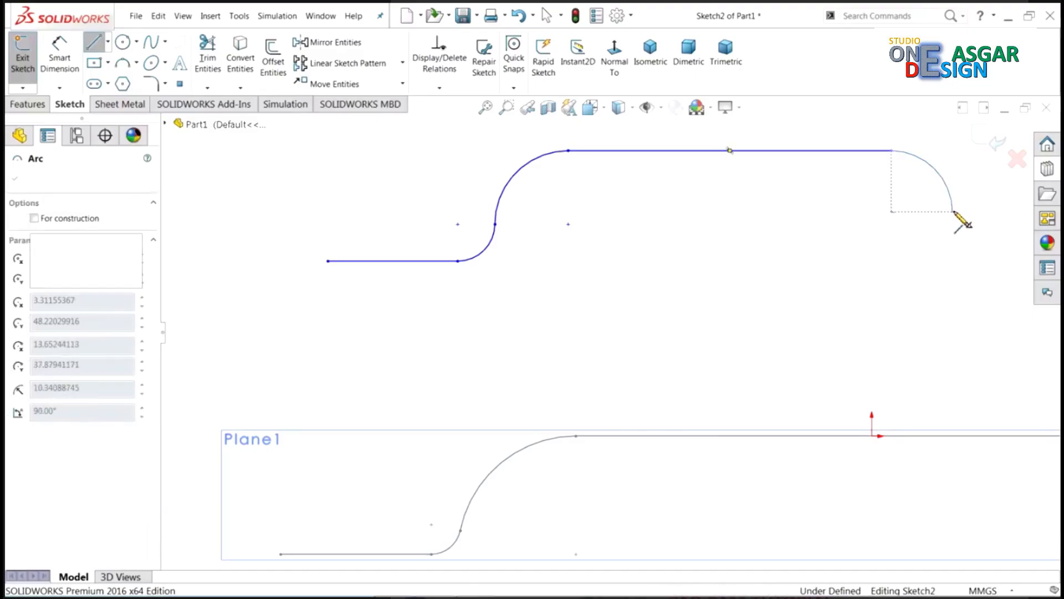
left_click(953, 211)
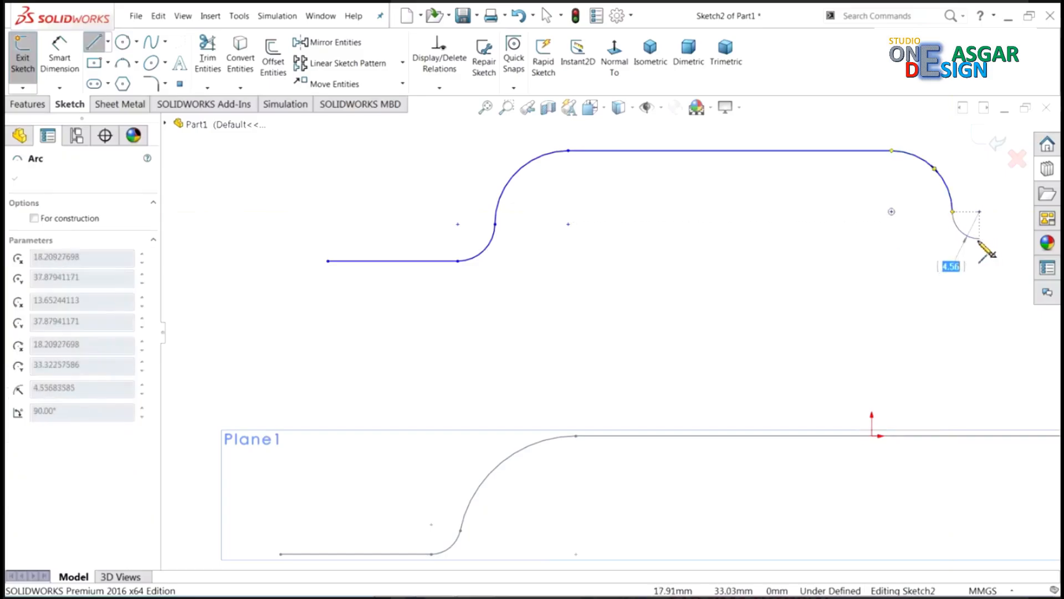
left_click(979, 238)
key("z")
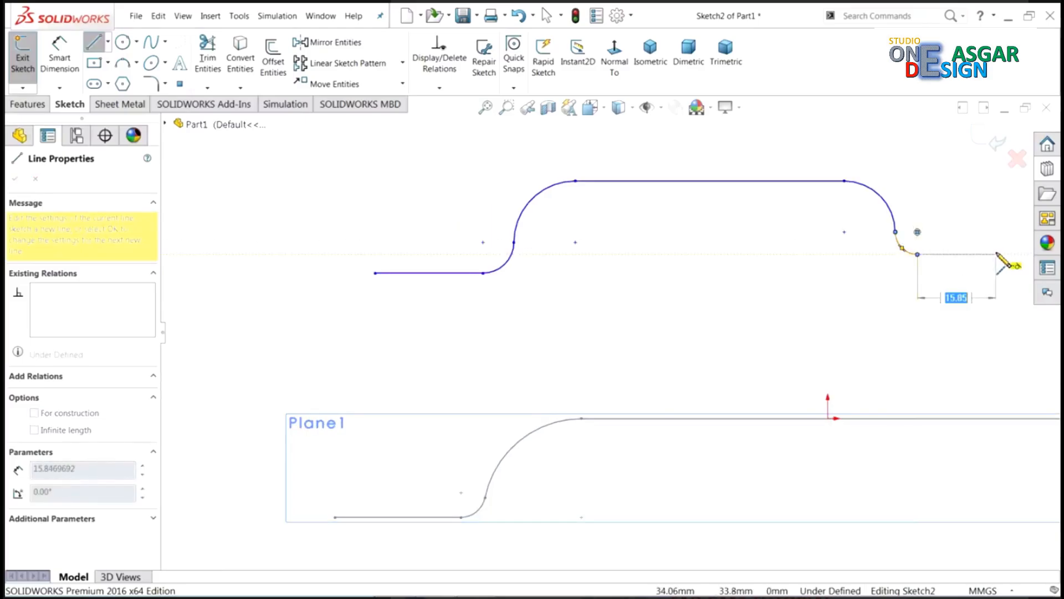
left_click(996, 254)
right_click(992, 223)
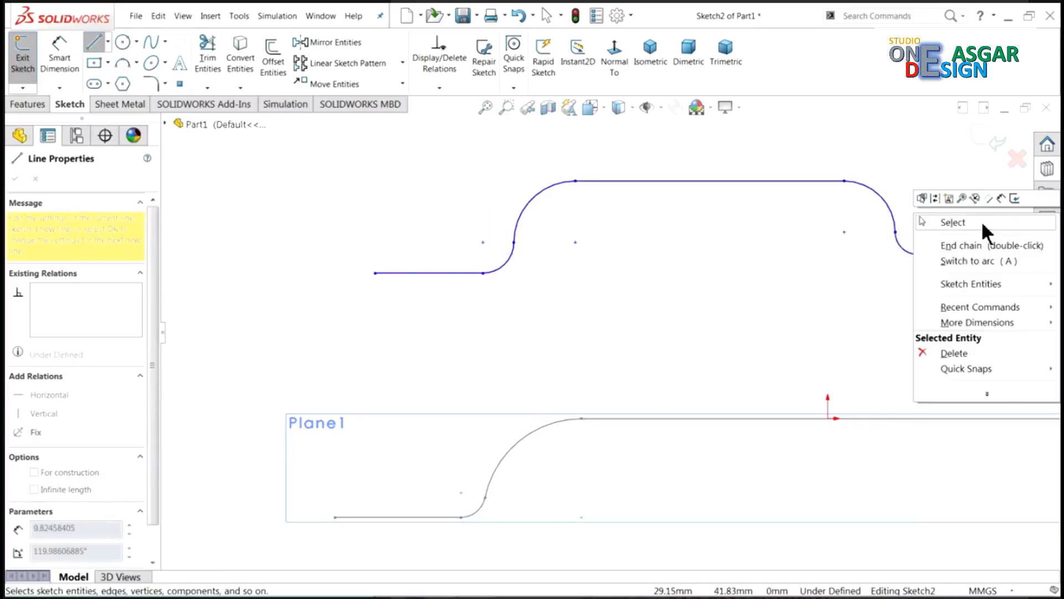
left_click(980, 221)
Make the two outer horizontal lines of the new profile equal in length and collinear.
scroll(976, 224, "down", 2)
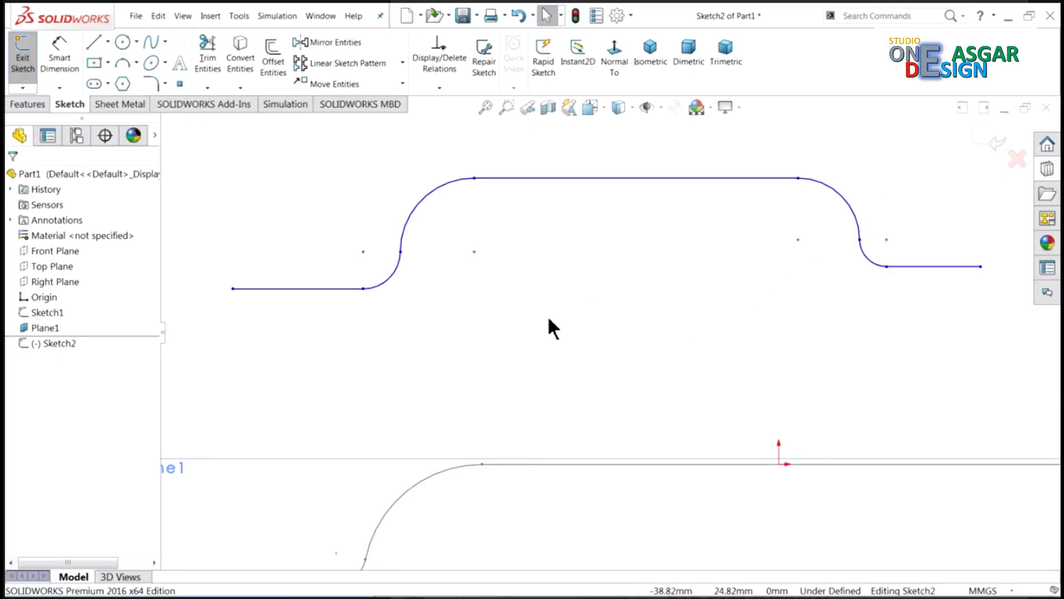
scroll(609, 310, "up", 2)
scroll(725, 266, "down", 2)
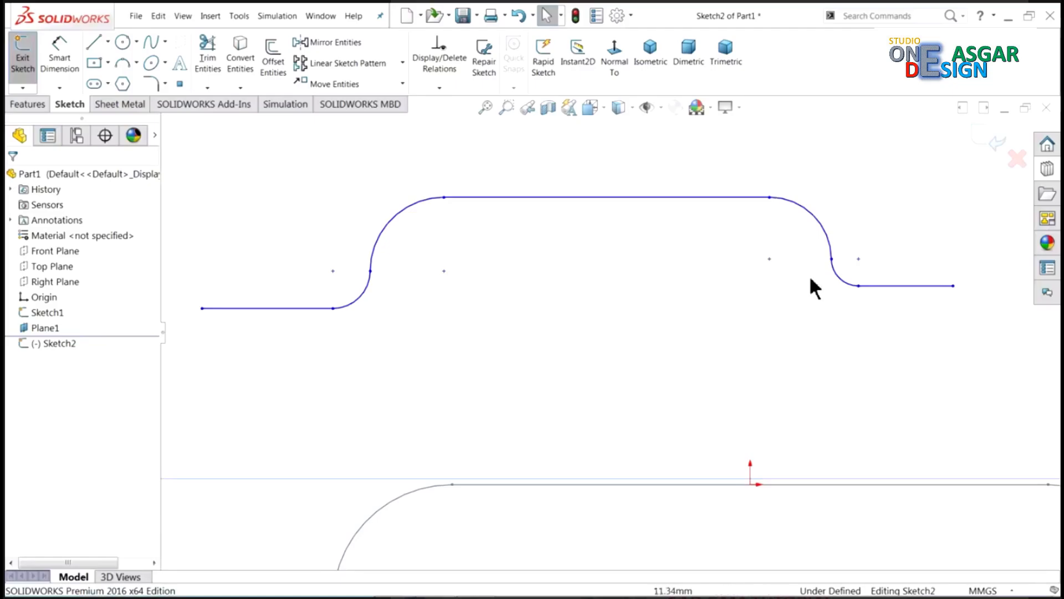
left_click(889, 286)
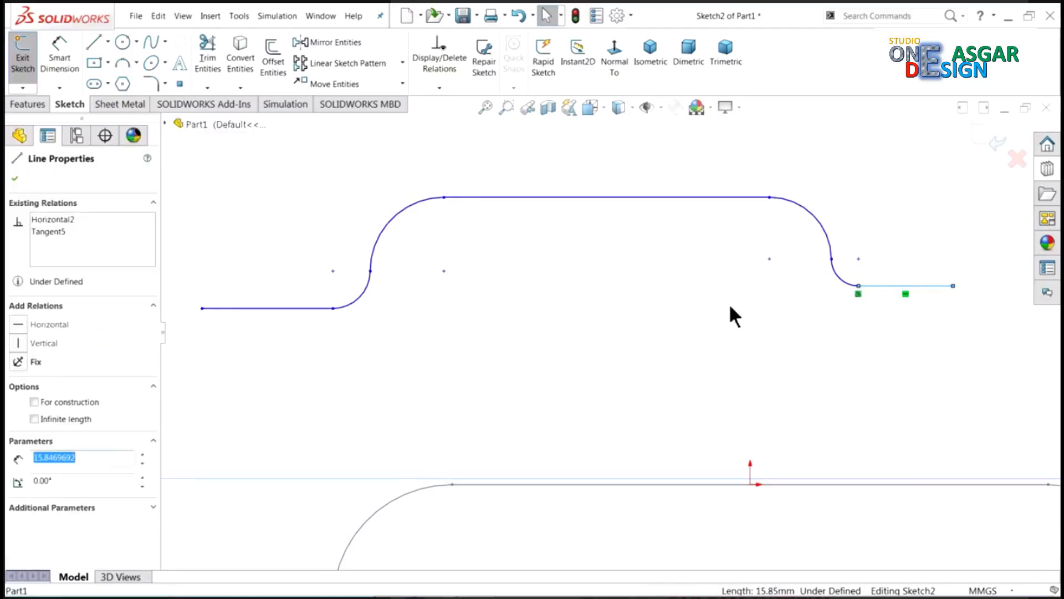
left_click(315, 308, "ctrl")
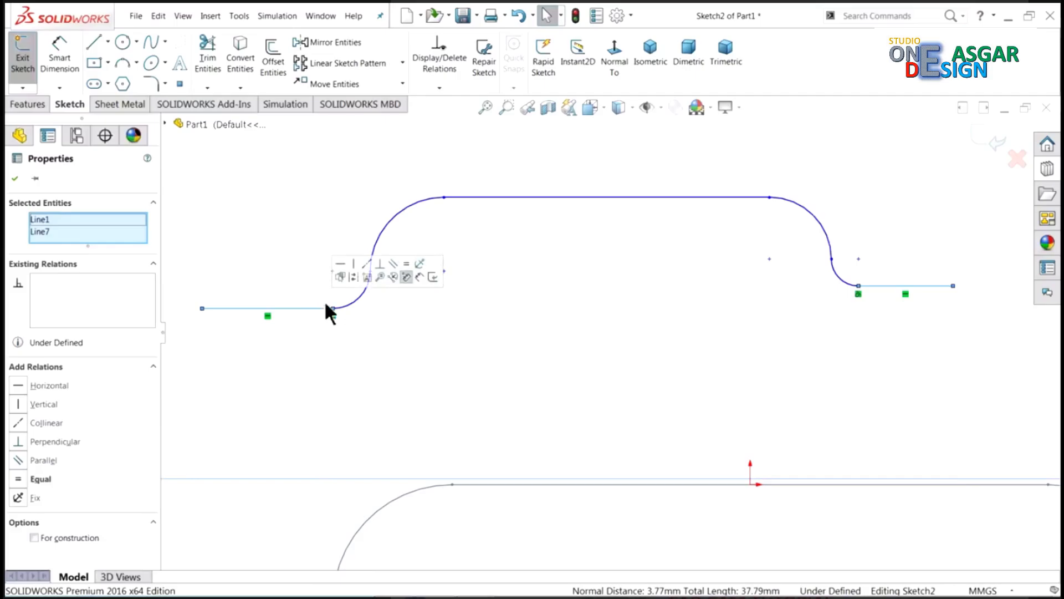
left_click(405, 264)
left_click(366, 265)
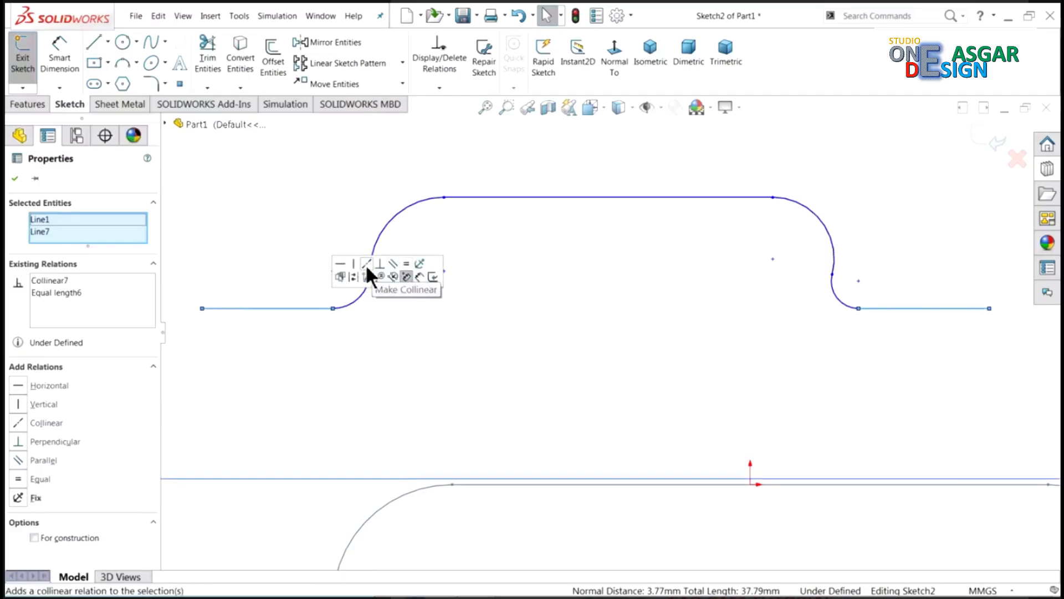
left_click(566, 279)
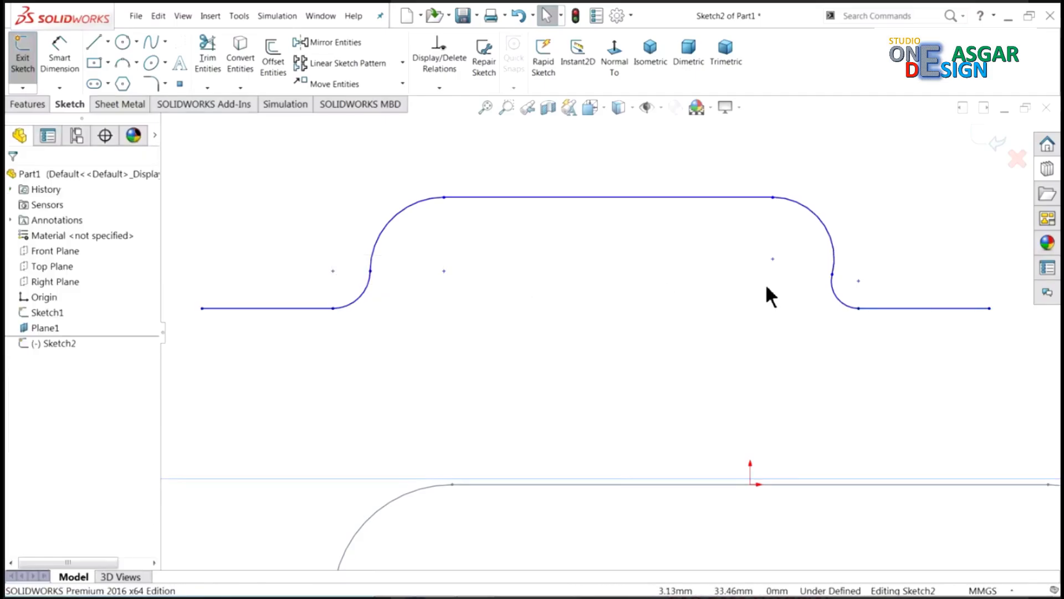
Add horizontal relations between the upper and lower arc centre points on each side of the profile.
left_click(833, 275)
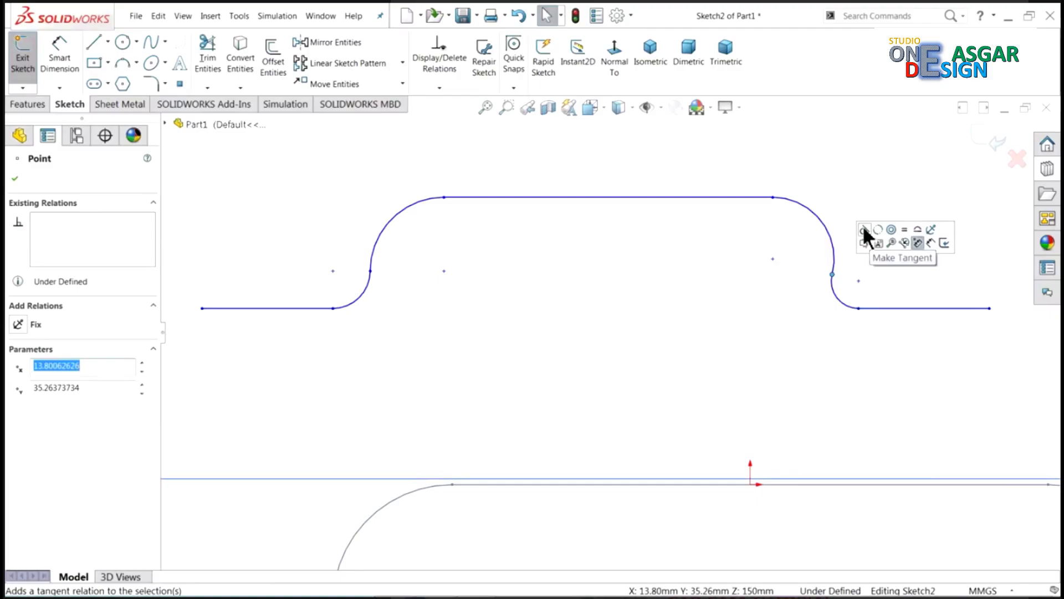
left_click(858, 281)
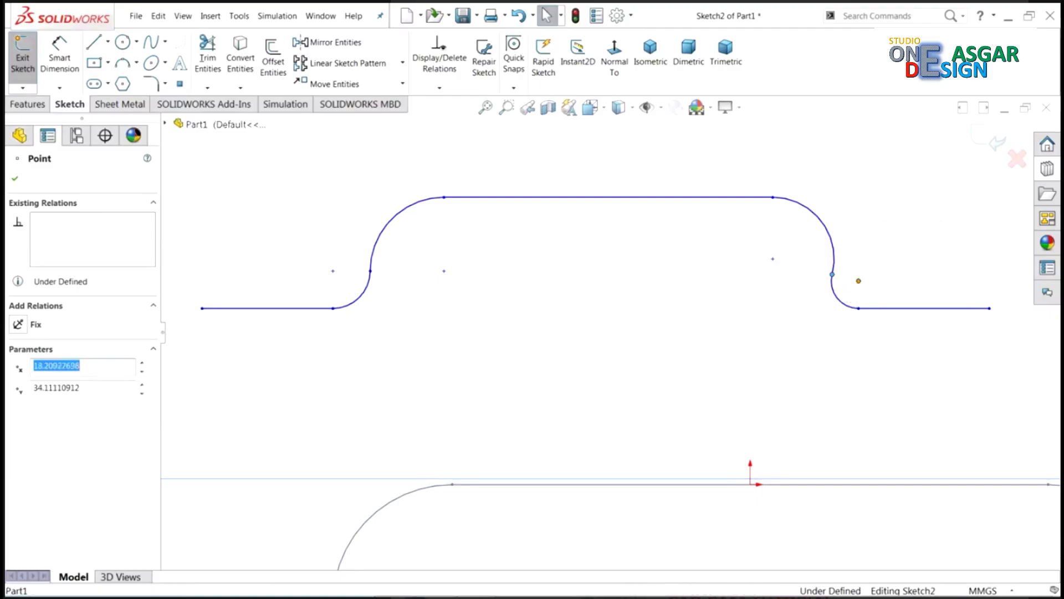
left_click(773, 259, "ctrl")
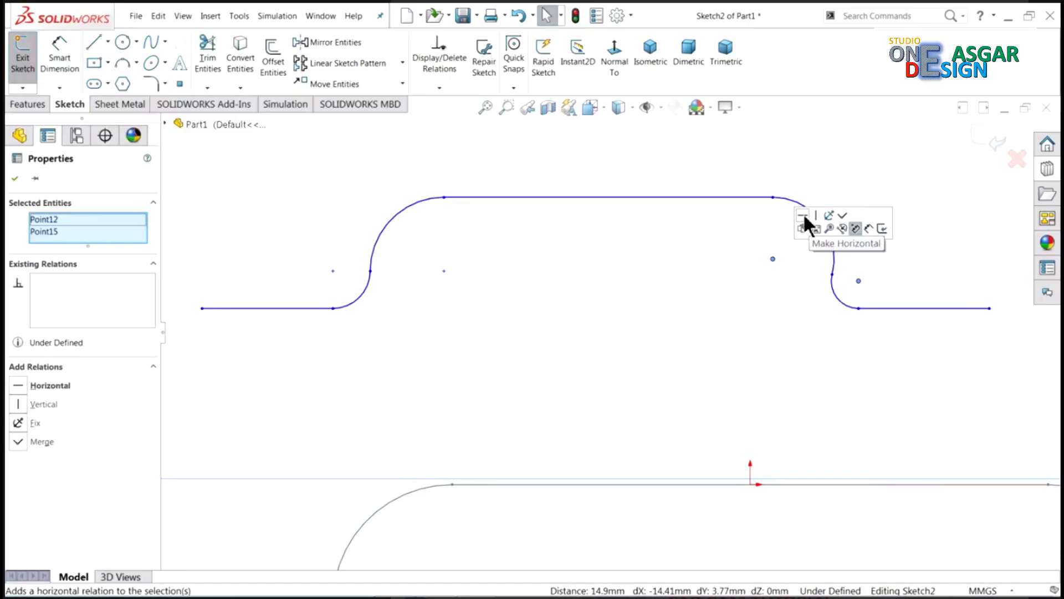
left_click(803, 215)
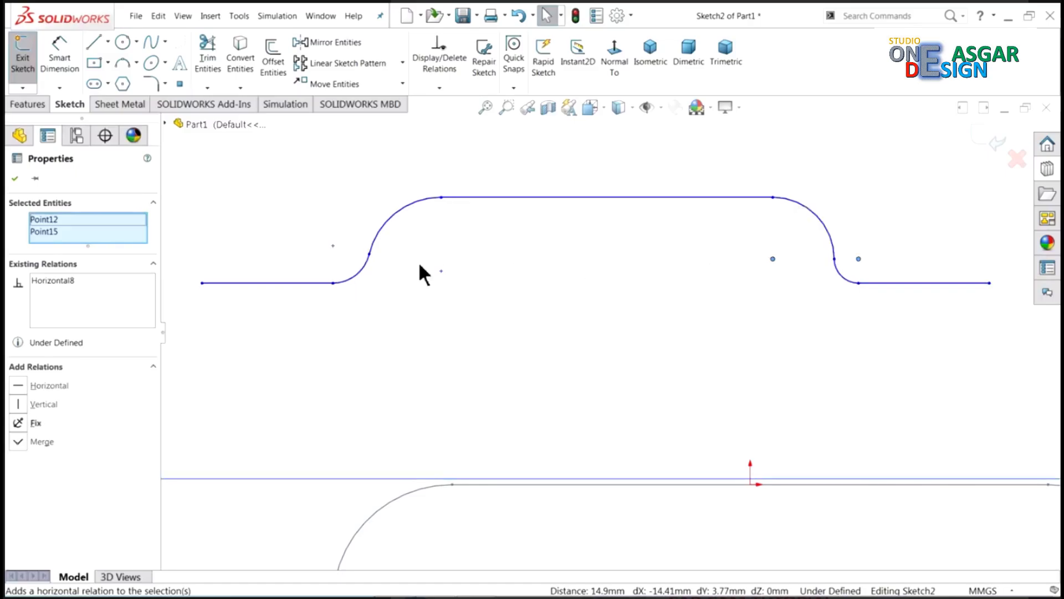
left_click(333, 246)
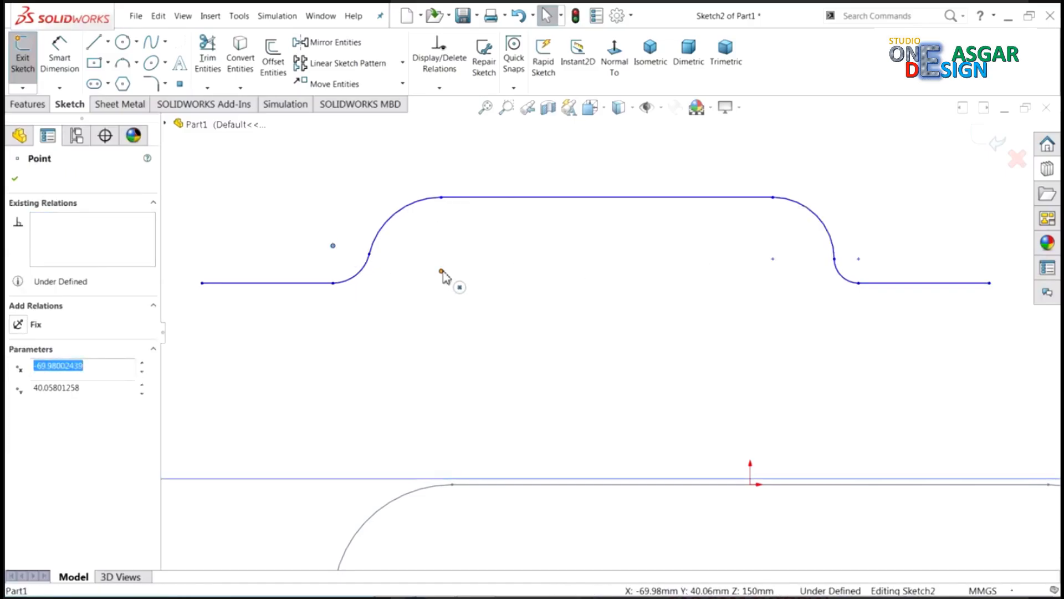
left_click(442, 271, "ctrl")
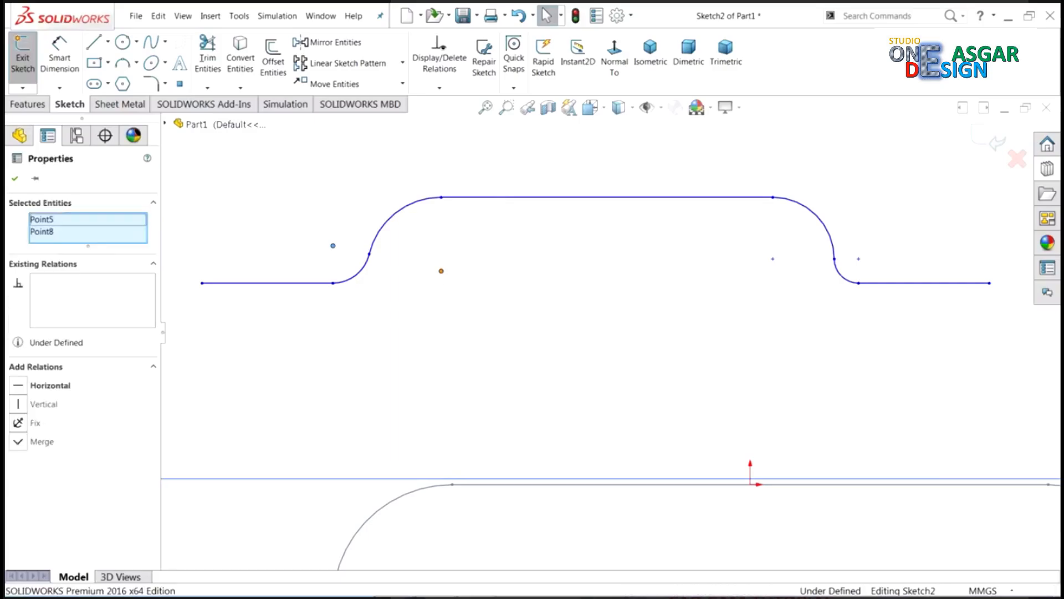
left_click(57, 383)
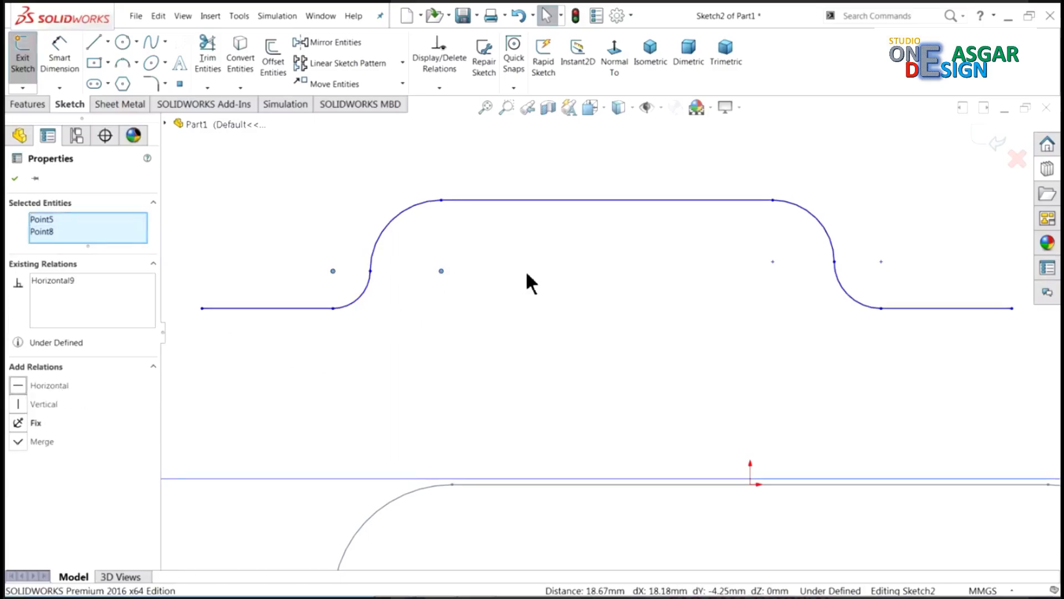
scroll(569, 289, "up", 1)
left_click(557, 291)
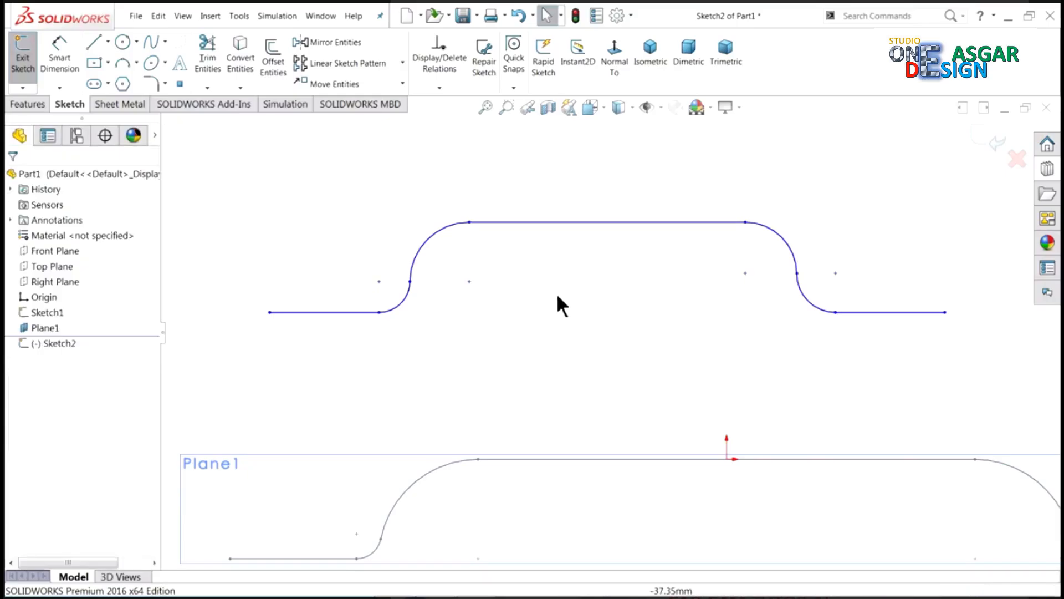
Make the two lower arcs equal in radius and the two upper arcs equal in radius.
left_click(401, 308)
left_click(820, 309, "ctrl")
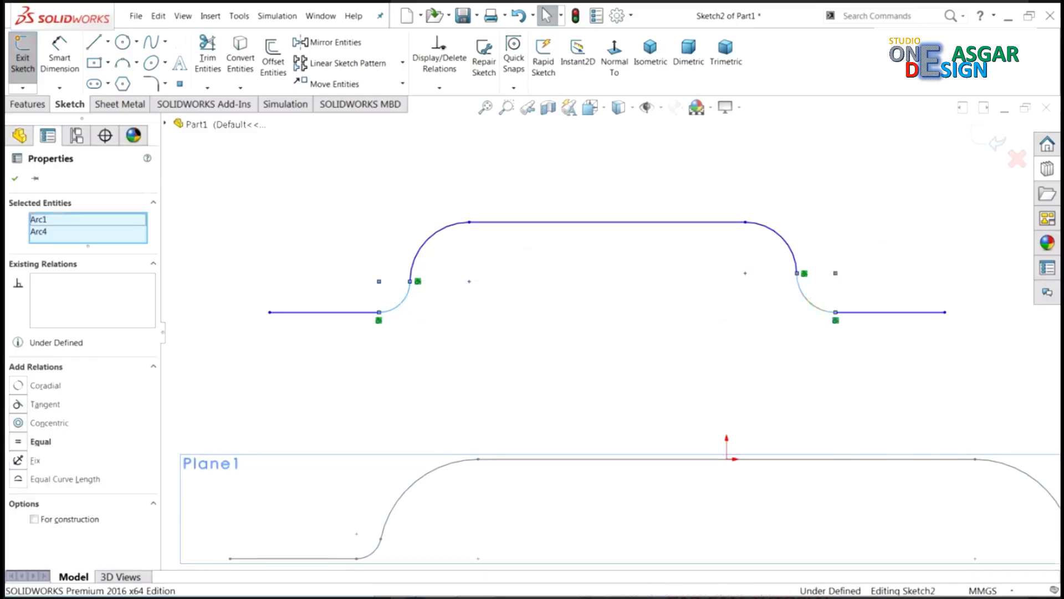
left_click(877, 251)
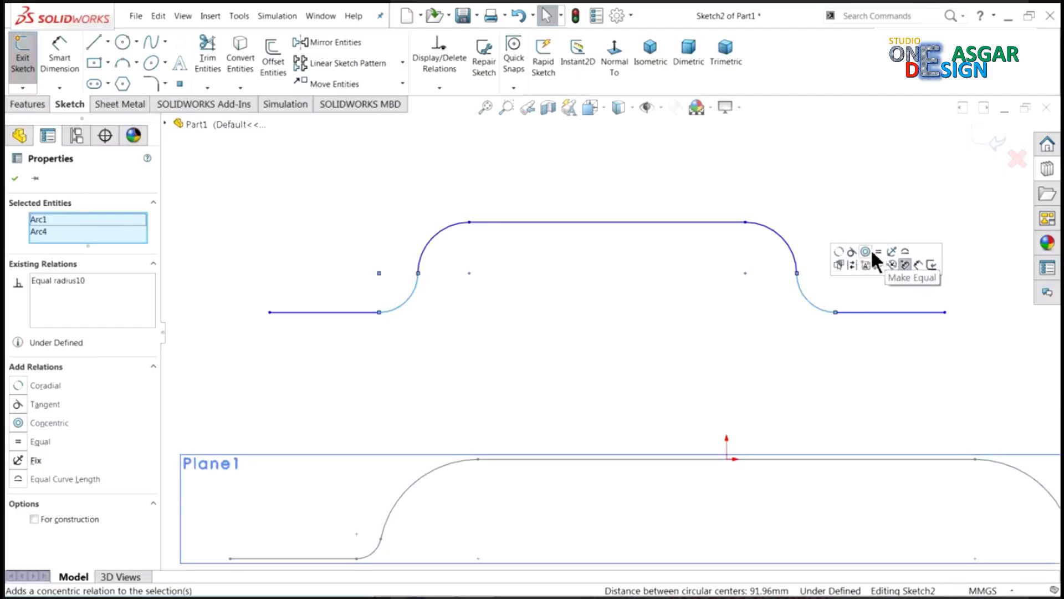
left_click(783, 236)
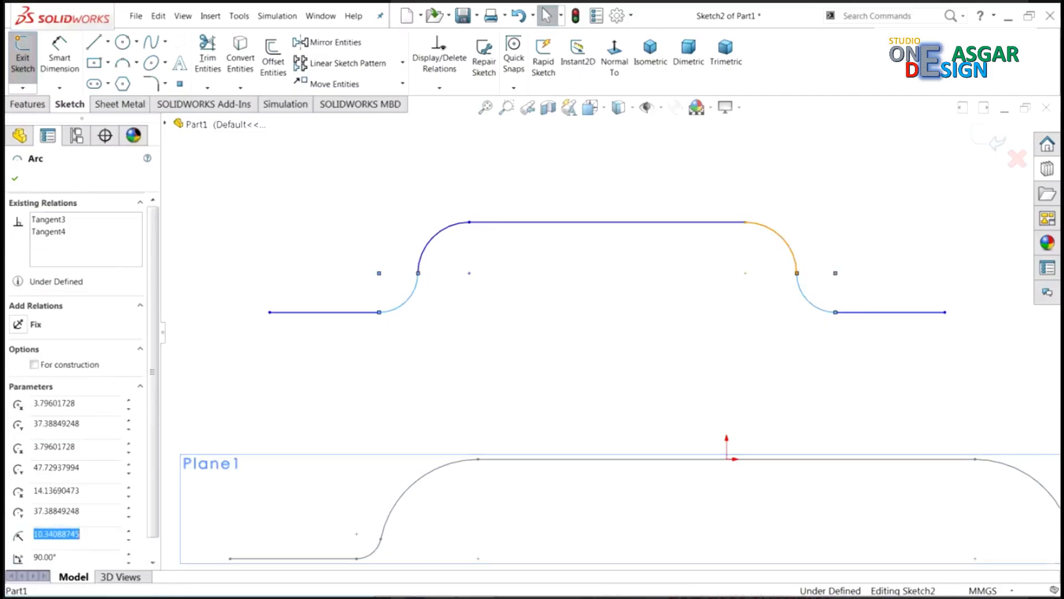
left_click(426, 255, "ctrl")
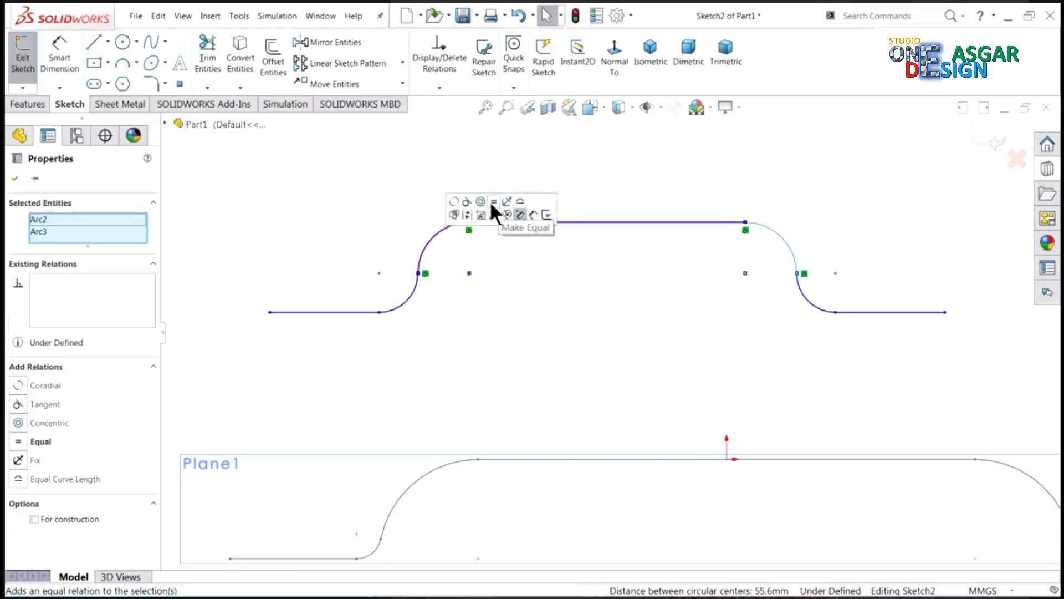
left_click(490, 201)
left_click(374, 206)
Dimension the left outer line's length to 15 mm.
left_click(60, 58)
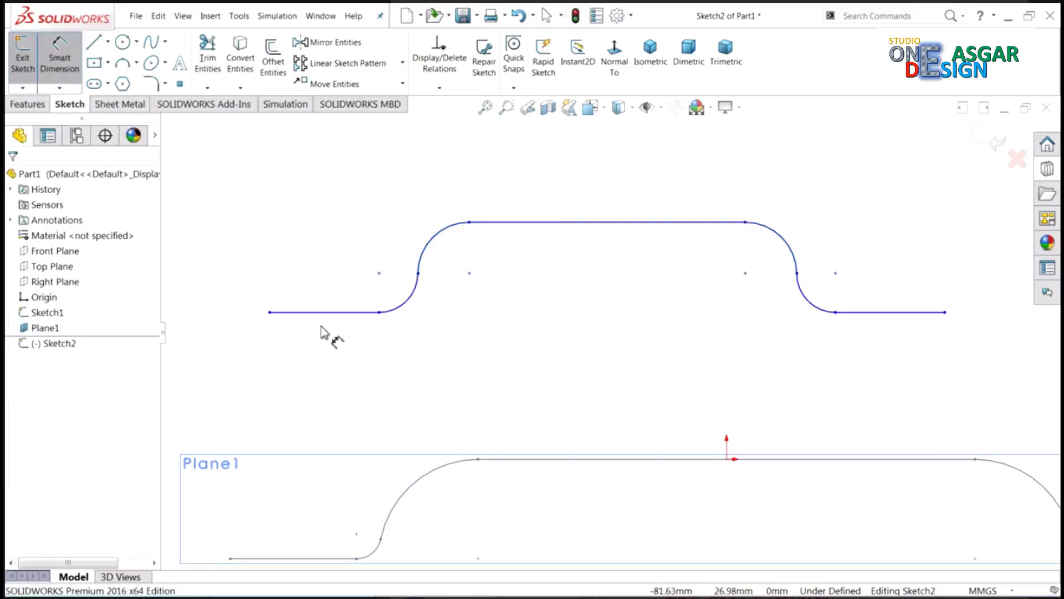
left_click(340, 315)
left_click(332, 358)
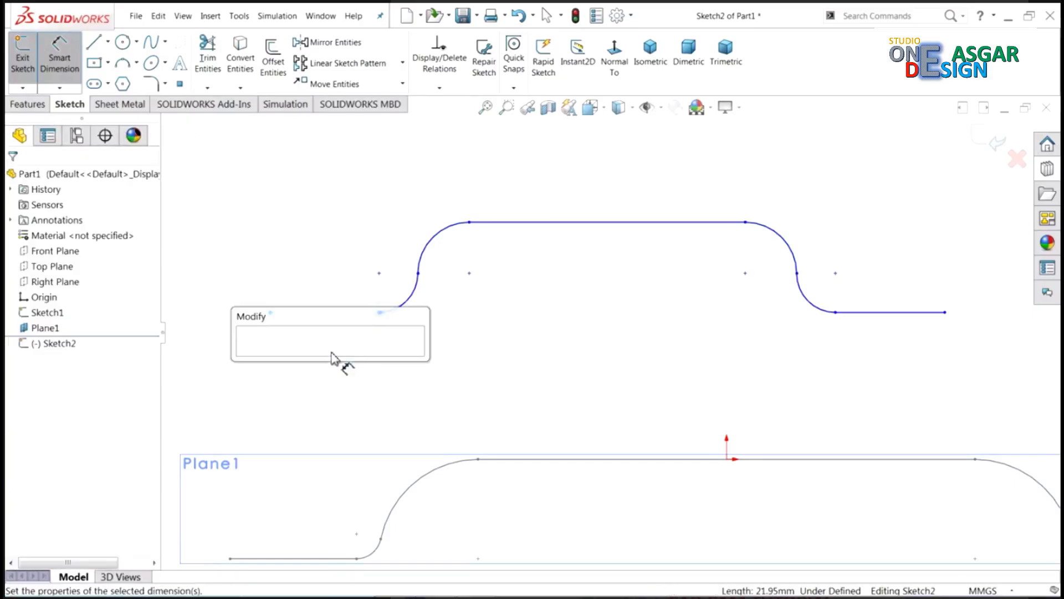
type("15")
left_click(246, 353)
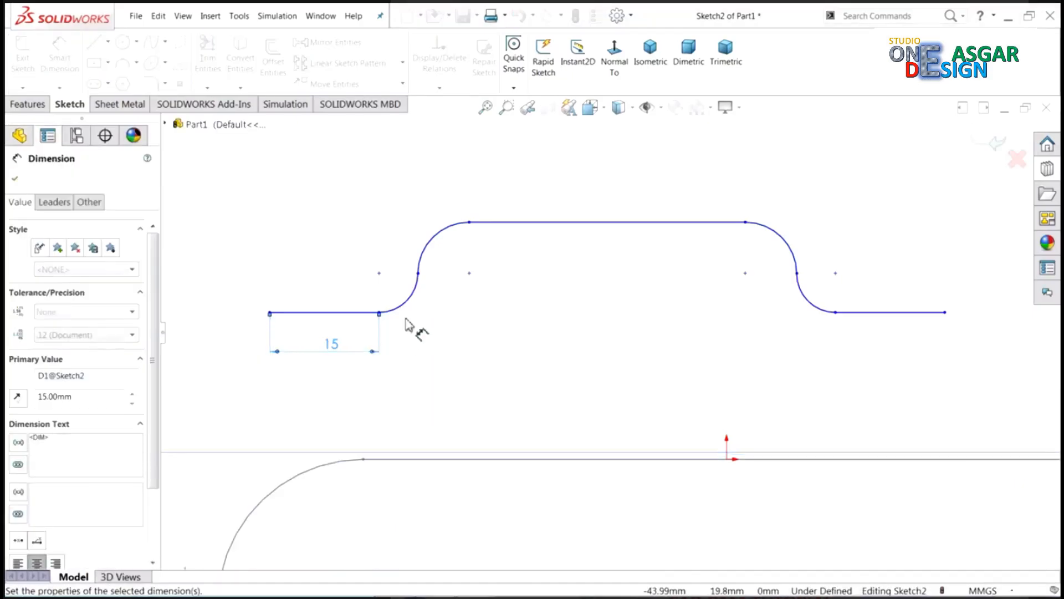
Dimension the left side's lower arc to a radius of 5 mm and its upper arc to a radius of 10 mm.
left_click(411, 299)
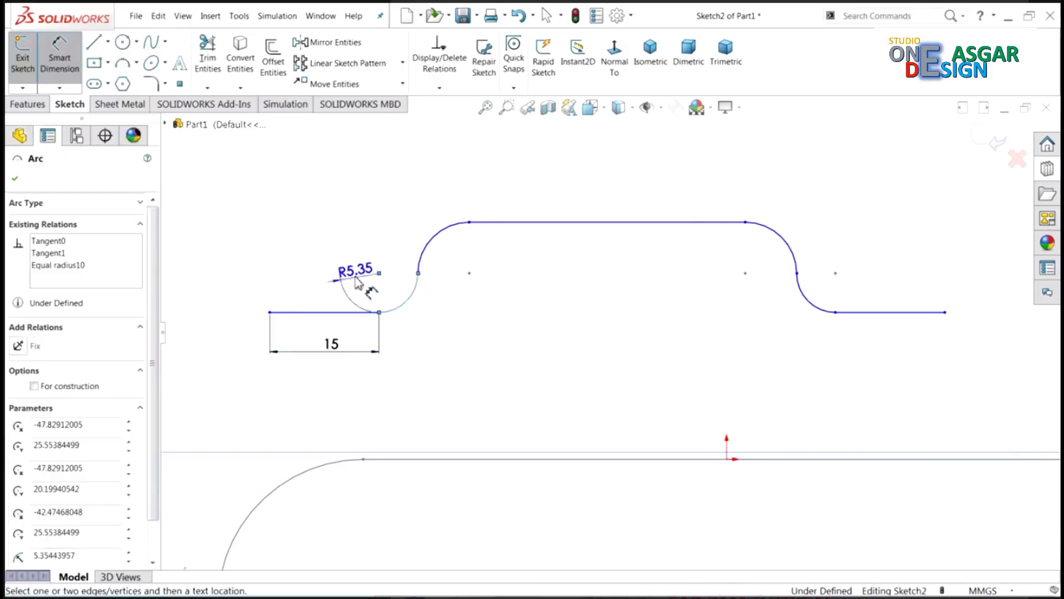
left_click(320, 246)
left_click(234, 244)
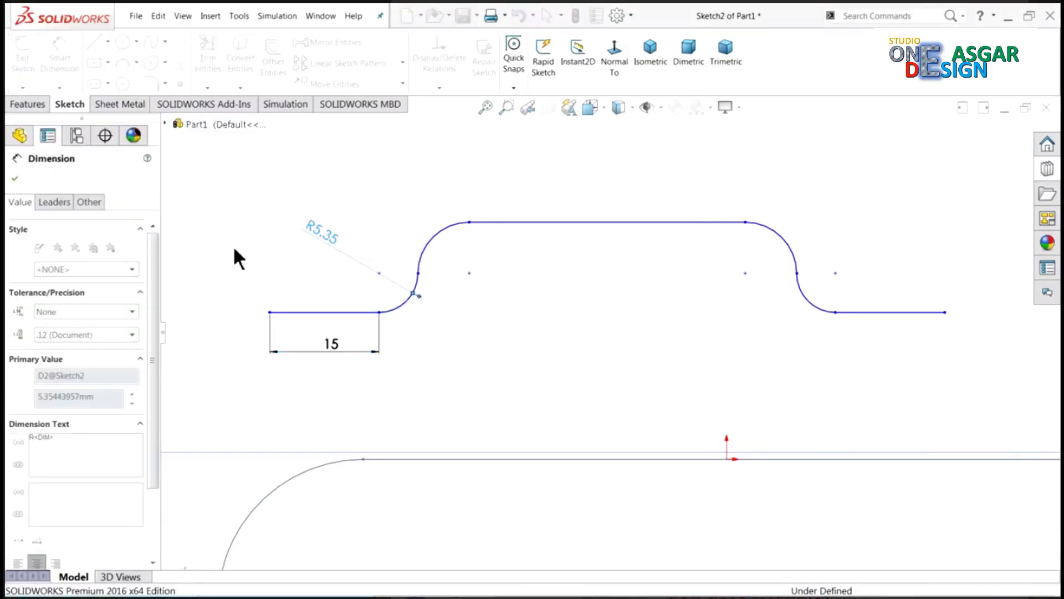
left_click(424, 242)
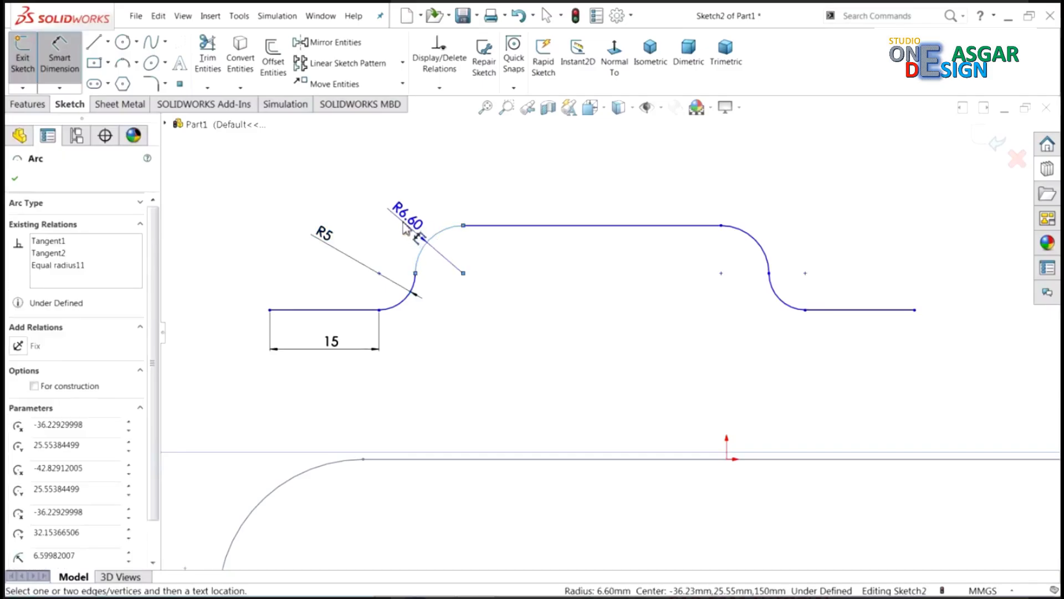
left_click(407, 228)
left_click(318, 225)
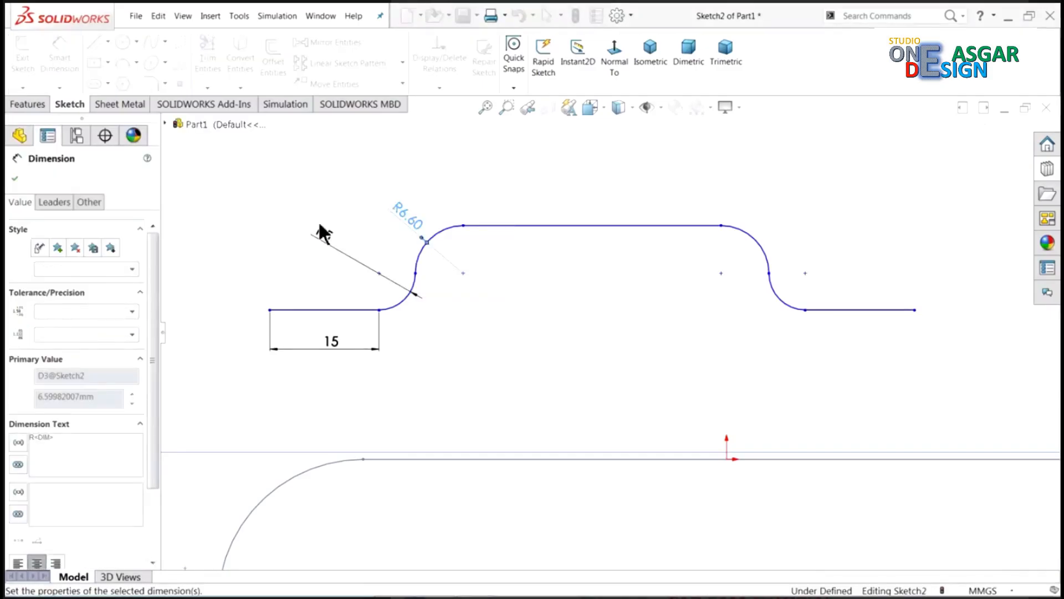
left_click(412, 186)
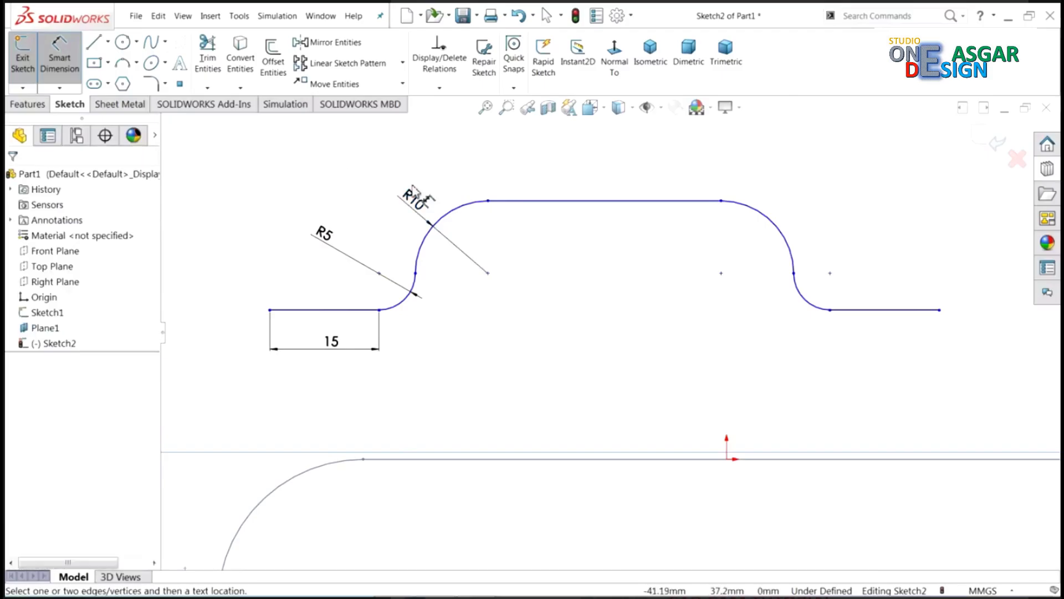
Dimension the profile's top horizontal line to a length of 50 mm.
left_click(637, 202)
left_click(613, 172)
type("50")
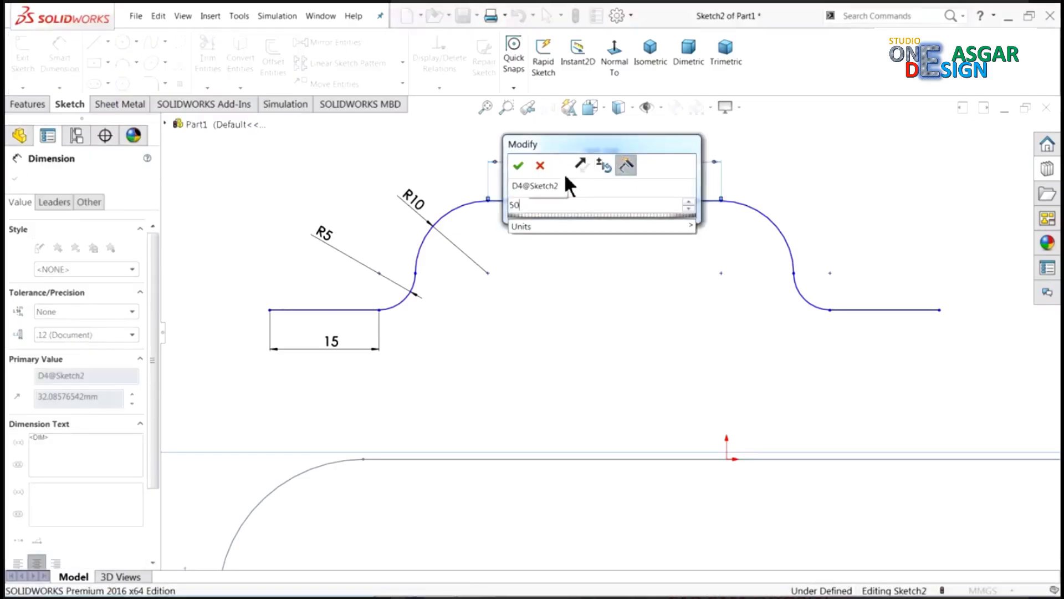
left_click(517, 164)
scroll(677, 285, "up", 3)
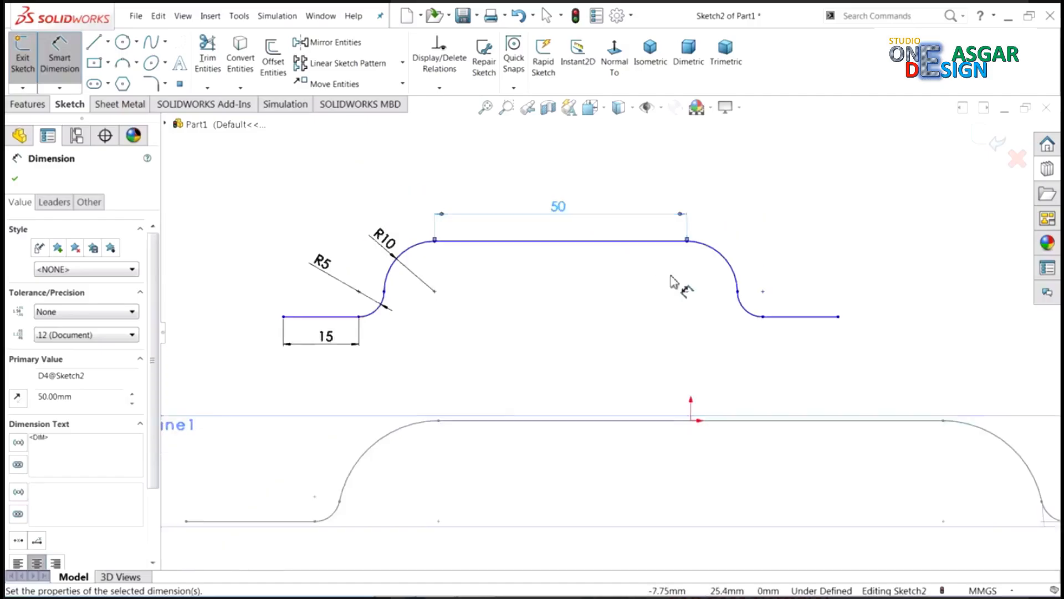
Draw a centerline from the midpoint of the profile's top line to the origin.
left_click(108, 37)
mouse_move(104, 37)
left_click(112, 76)
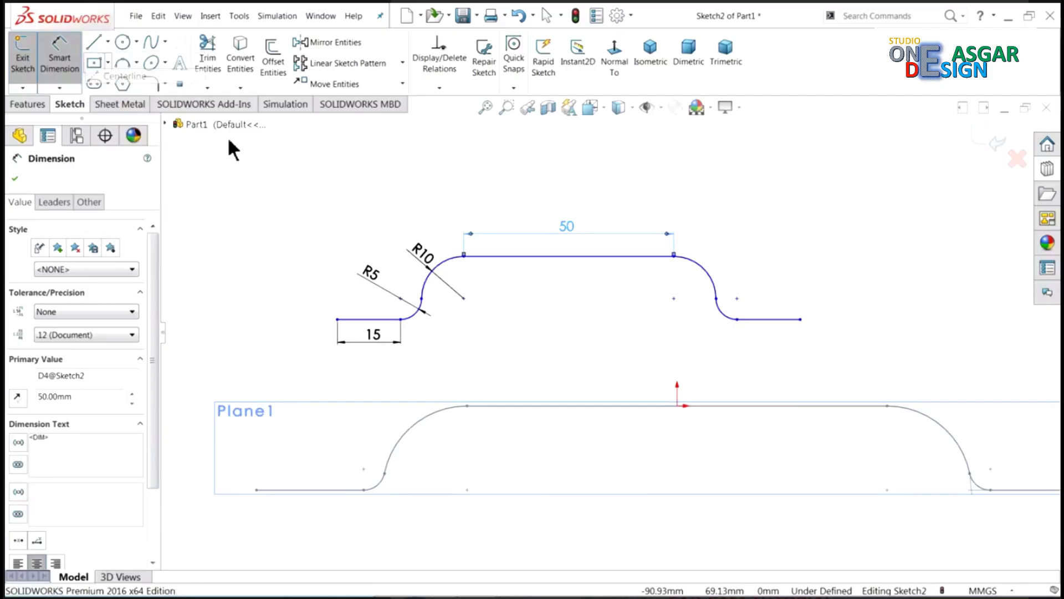
left_click(568, 256)
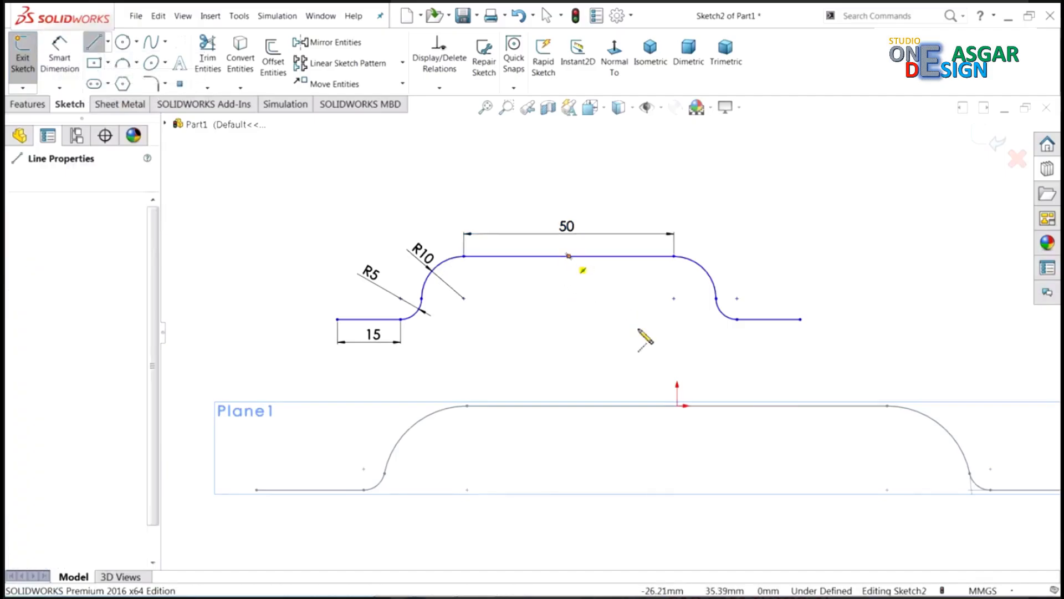
left_click(678, 405)
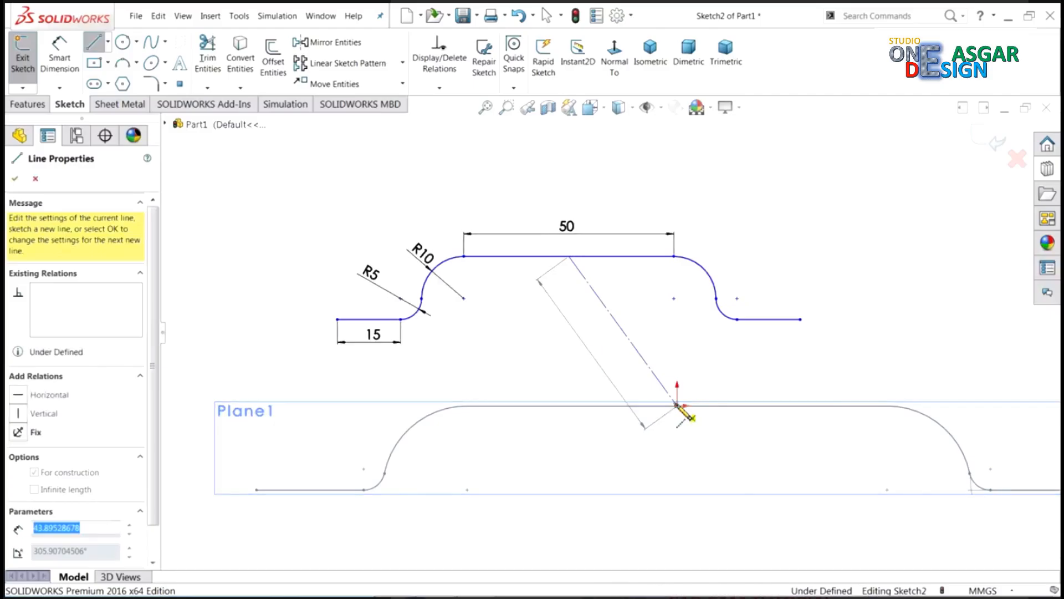
right_click(690, 342)
left_click(719, 346)
Make the centerline between the top line and the origin vertical.
left_click(630, 340)
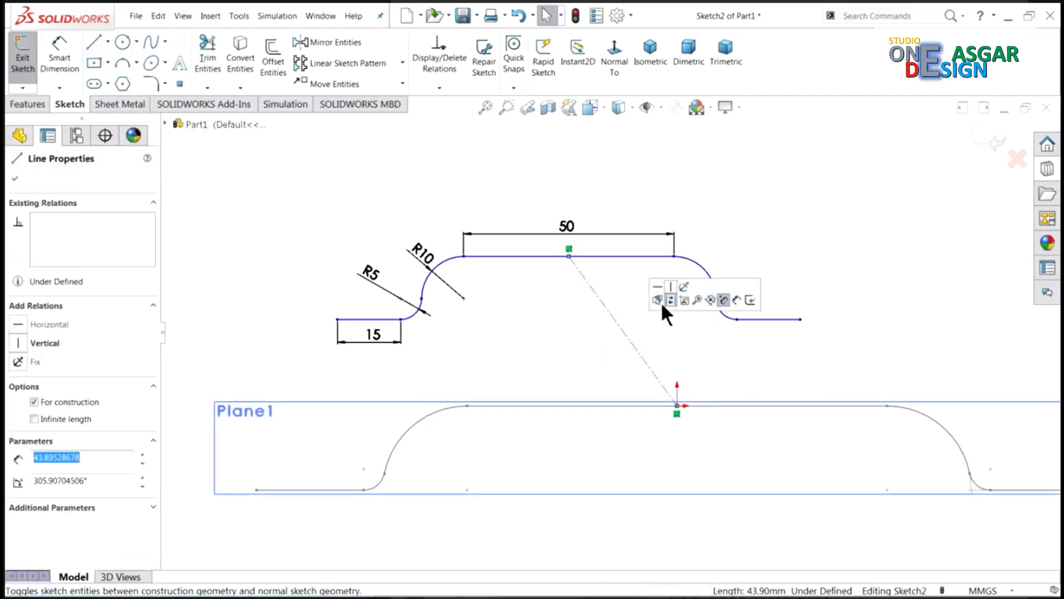
left_click(671, 285)
left_click(799, 189)
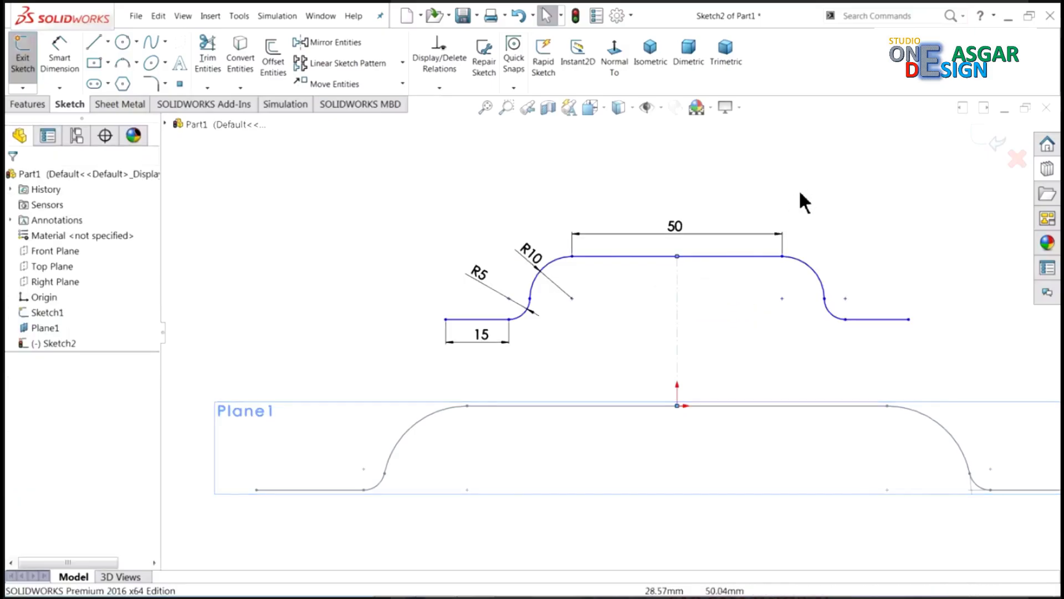
Move the profile down towards the origin and dimension the vertical centerline's length to 10 mm.
mouse_move(678, 223)
left_mouse_down()
mouse_move(678, 435)
mouse_move(677, 371)
left_mouse_up()
scroll(699, 414, "down", 2)
left_click(689, 249)
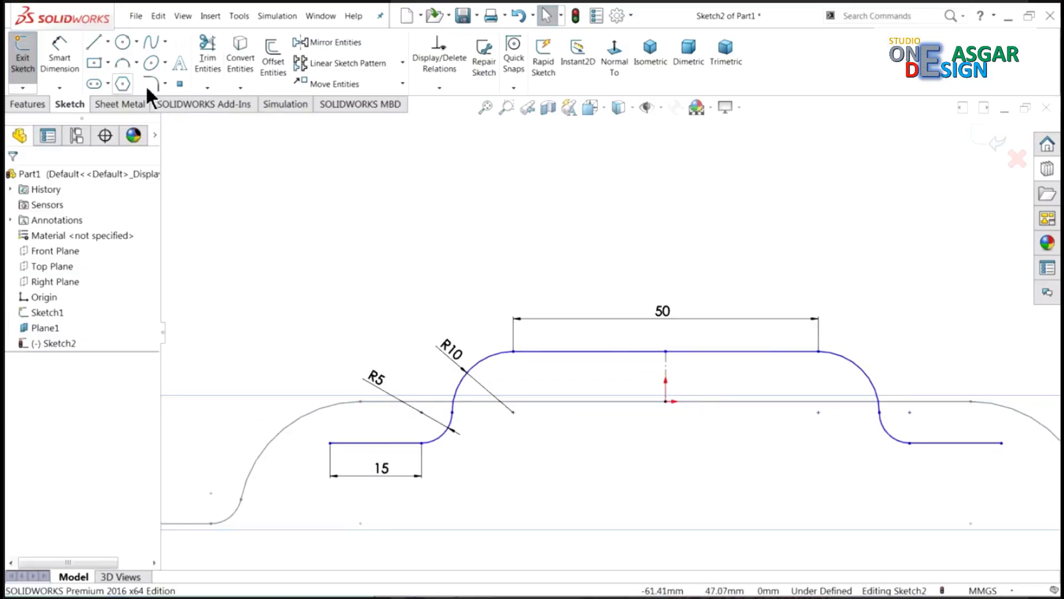
left_click(666, 377)
left_click(714, 382)
type("10")
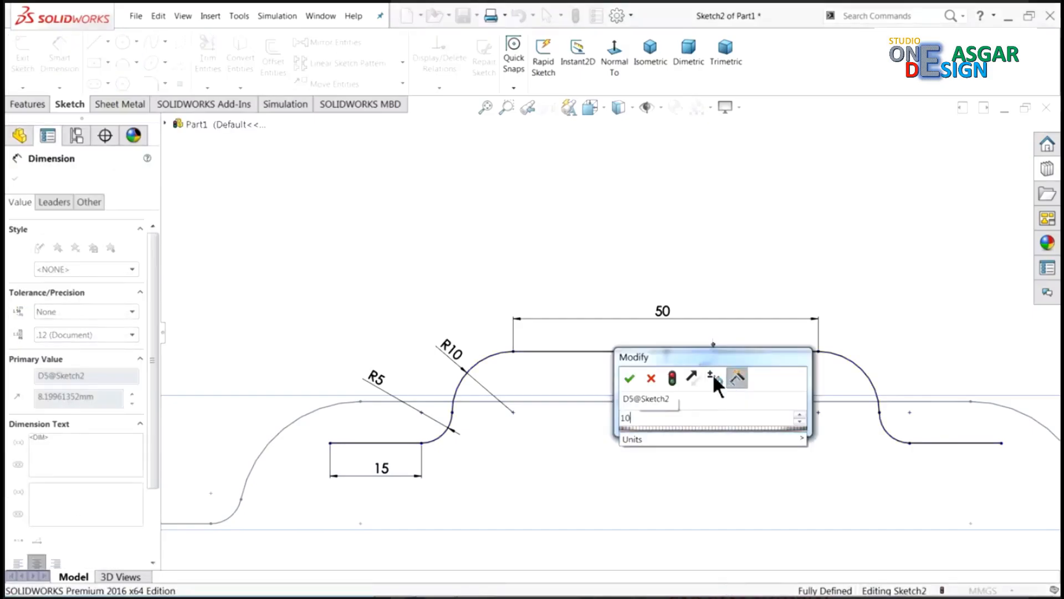
key("Return")
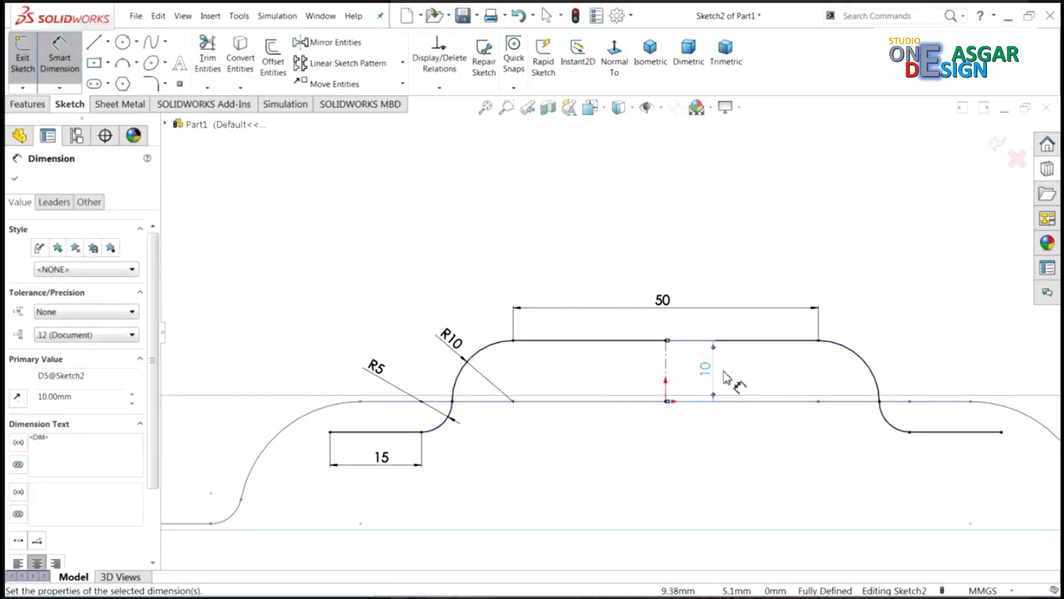
scroll(682, 338, "up", 2)
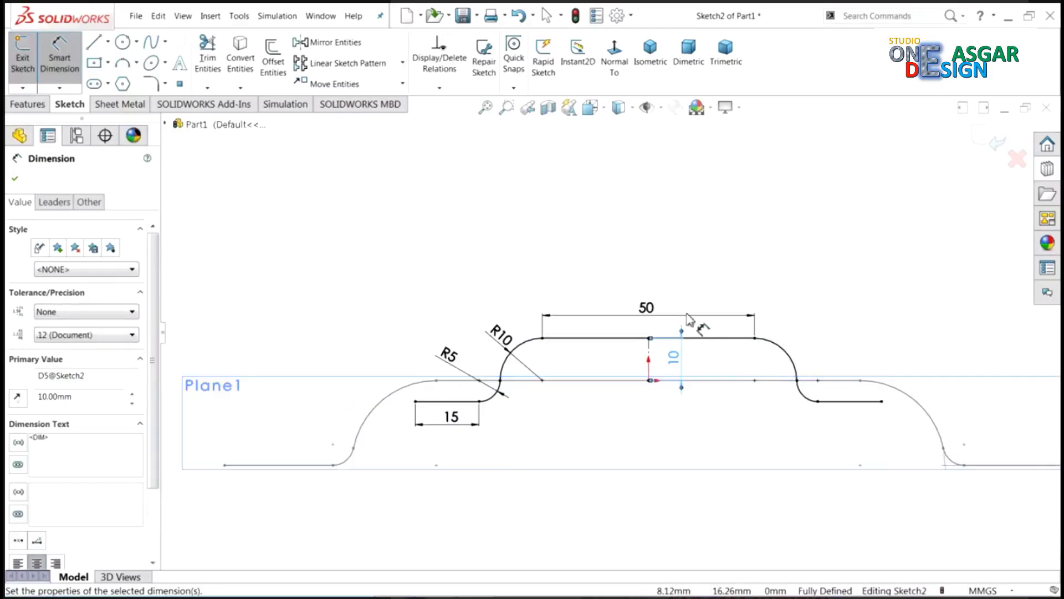
left_click(59, 44)
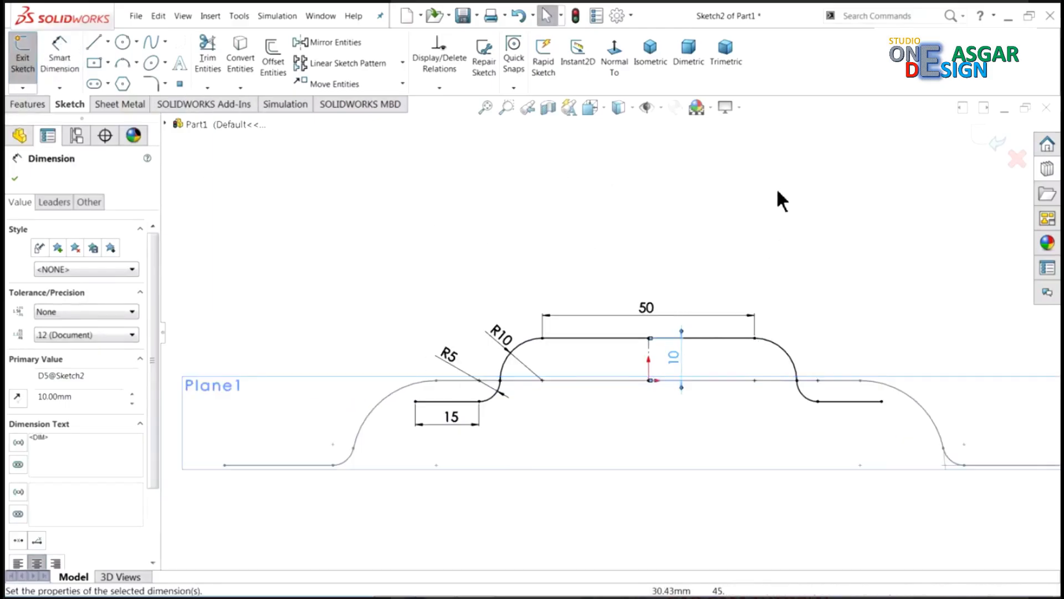
Exit the second profile's sketch and hide the offset plane.
mouse_move(776, 185)
middle_mouse_down()
mouse_move(741, 198)
mouse_move(722, 247)
mouse_move(582, 432)
middle_mouse_up()
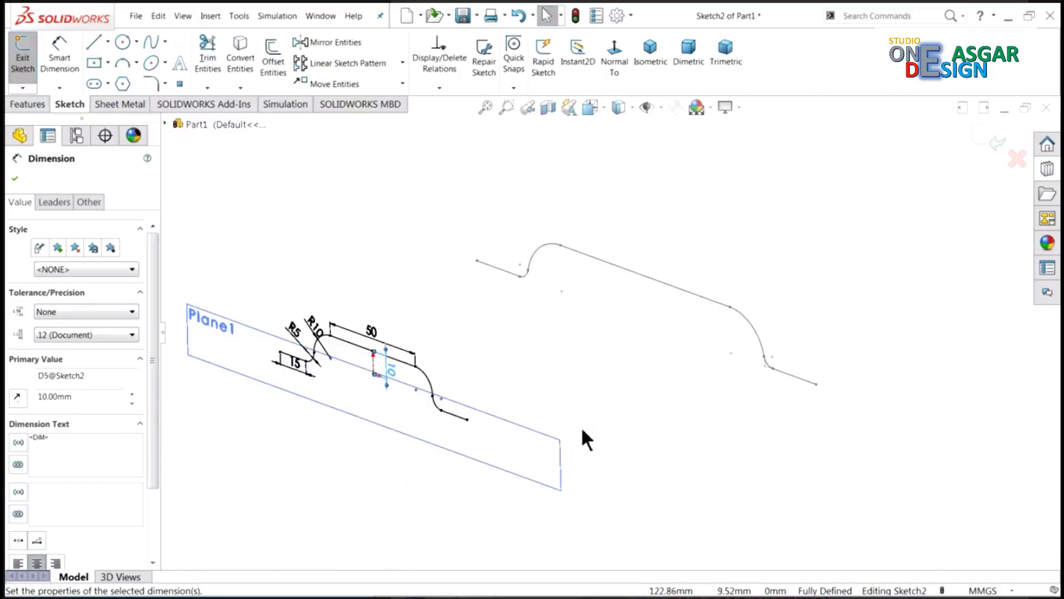
left_click(453, 257)
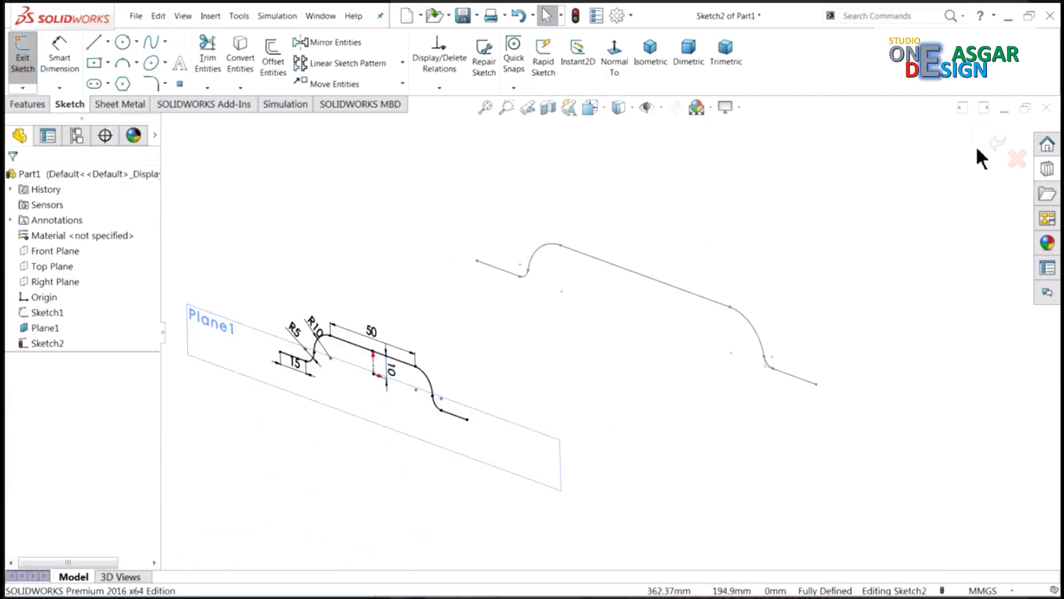
left_click(994, 143)
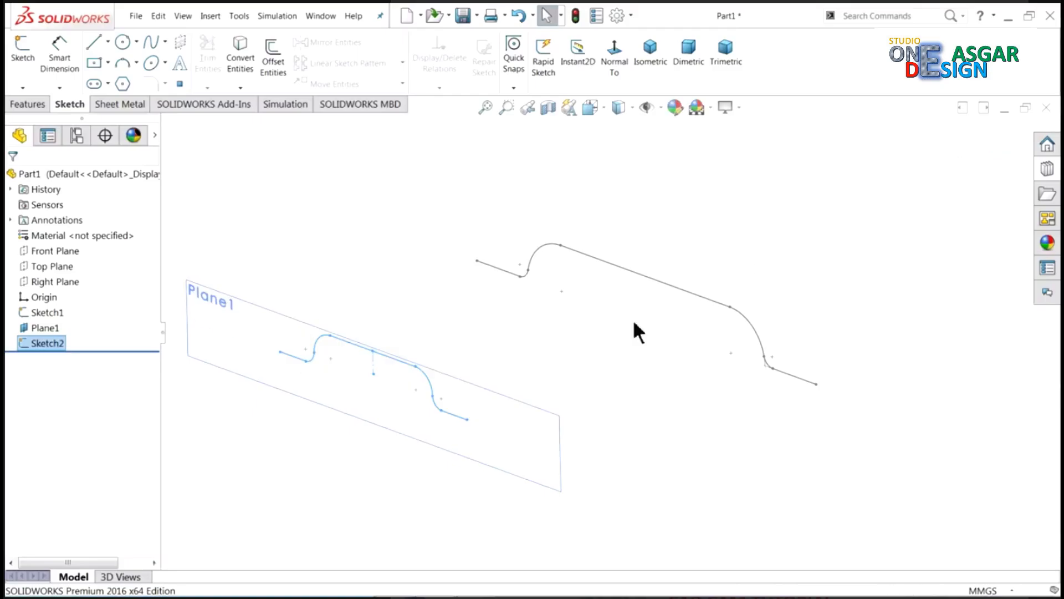
left_click(568, 432)
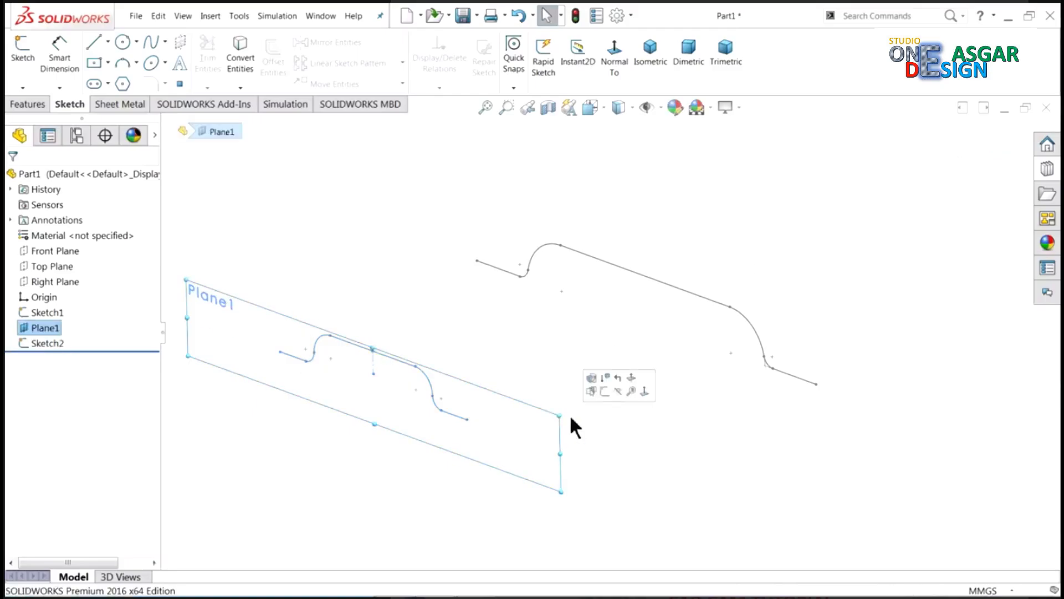
left_click(617, 392)
Start a Lofted-Bend with the Formed method and select the large and small profiles at their matching left ends.
mouse_move(610, 382)
middle_mouse_down()
mouse_move(609, 366)
mouse_move(605, 401)
middle_mouse_up()
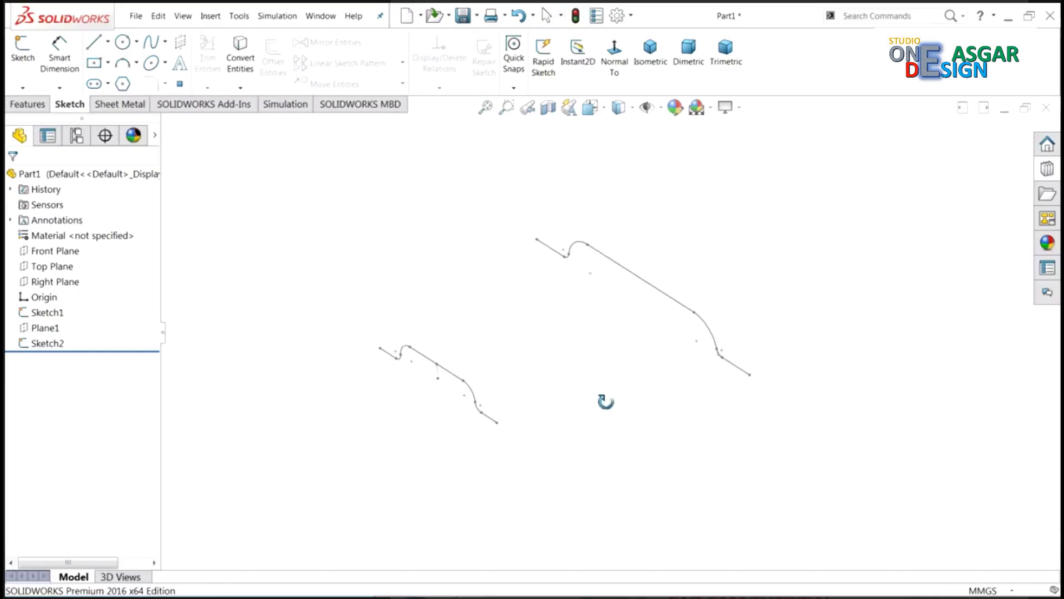
scroll(527, 320, "down", 2)
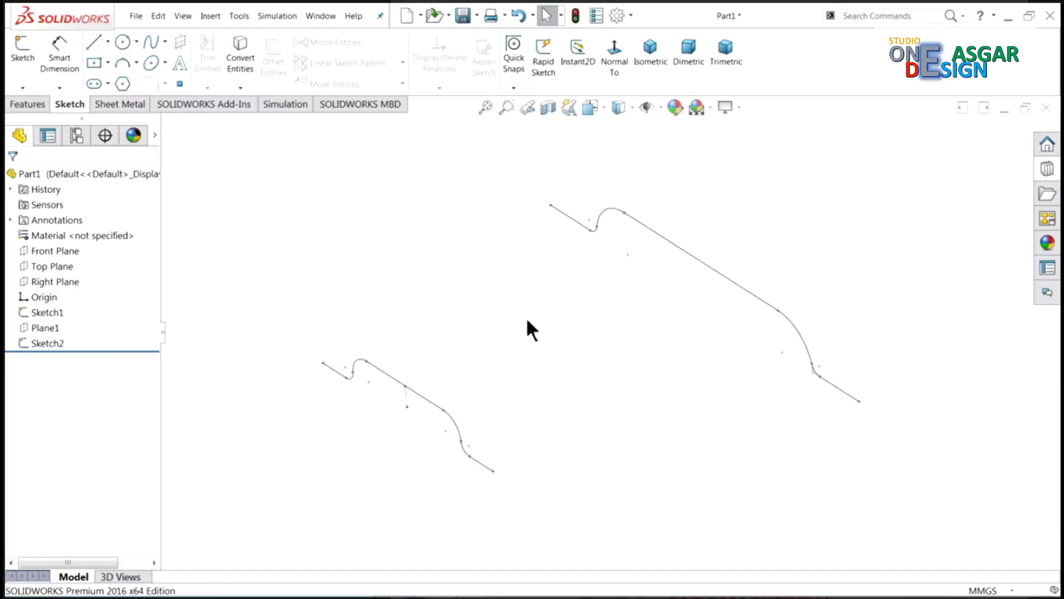
left_click(119, 103)
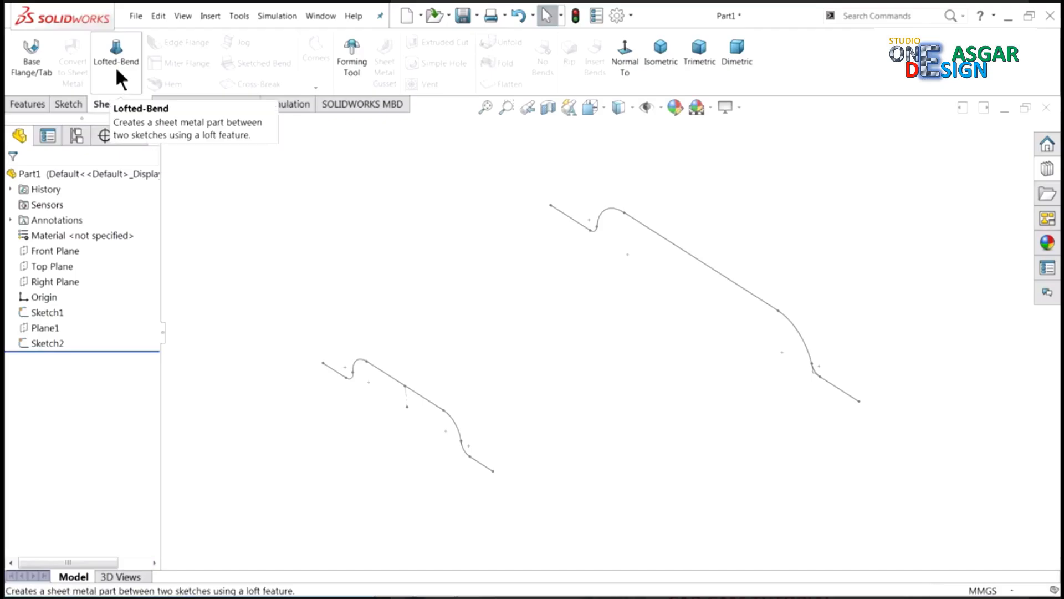
left_click(116, 66)
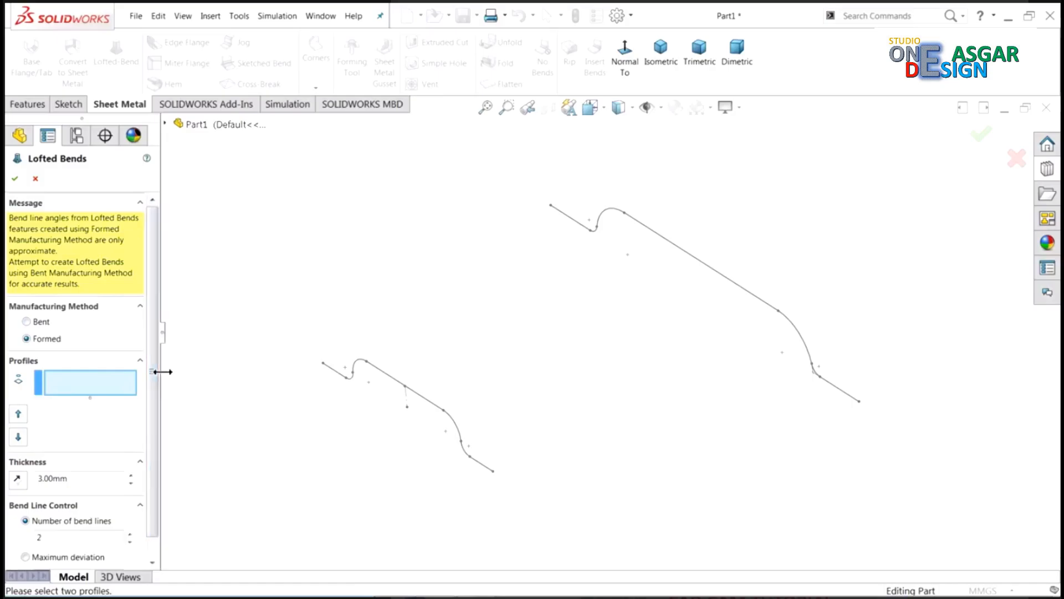
left_click_drag(161, 370, 146, 393)
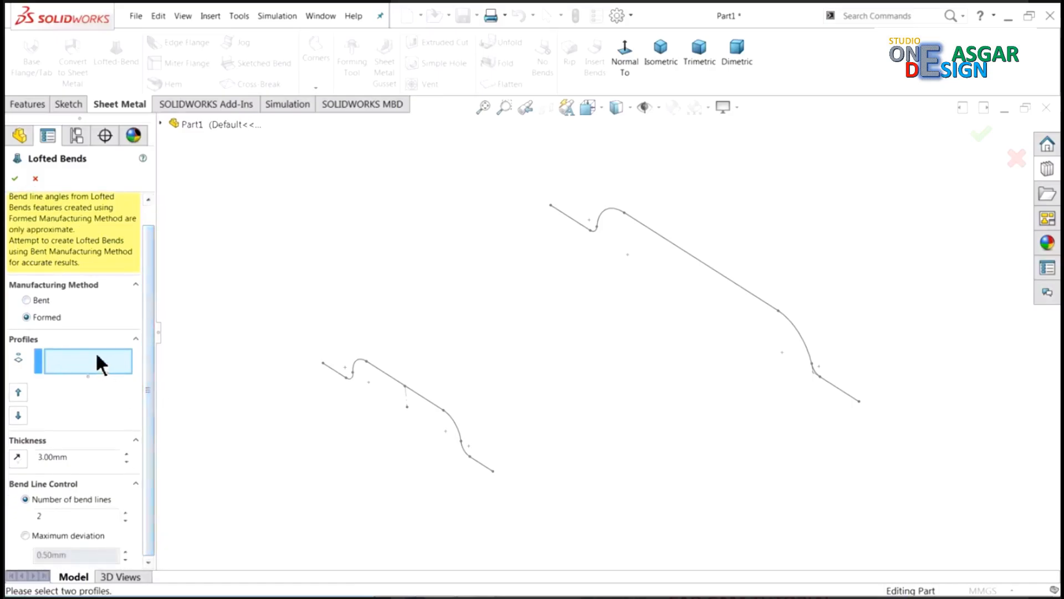
left_click(551, 207)
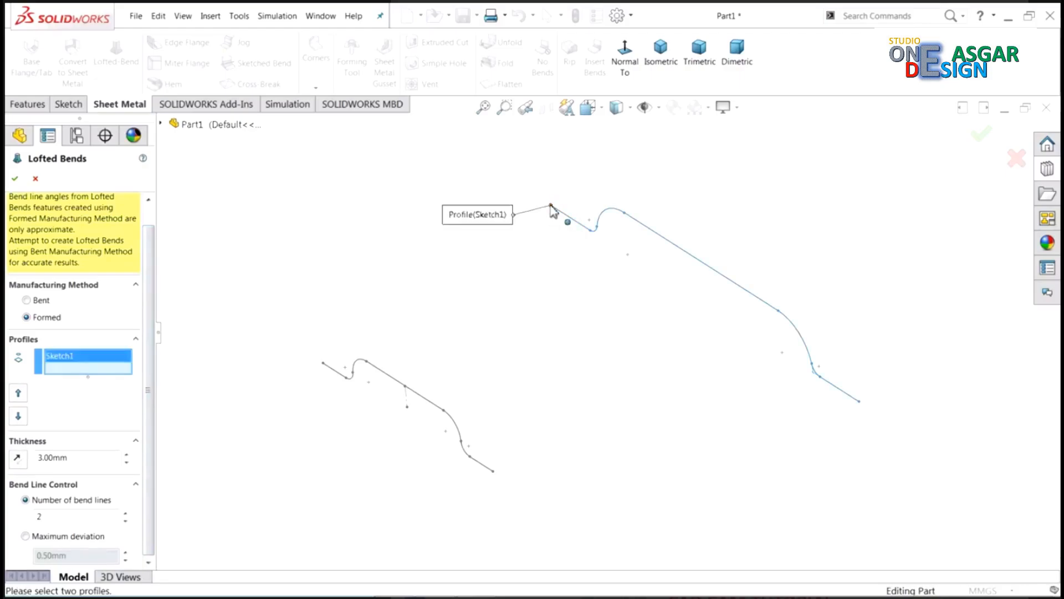
left_click(325, 367)
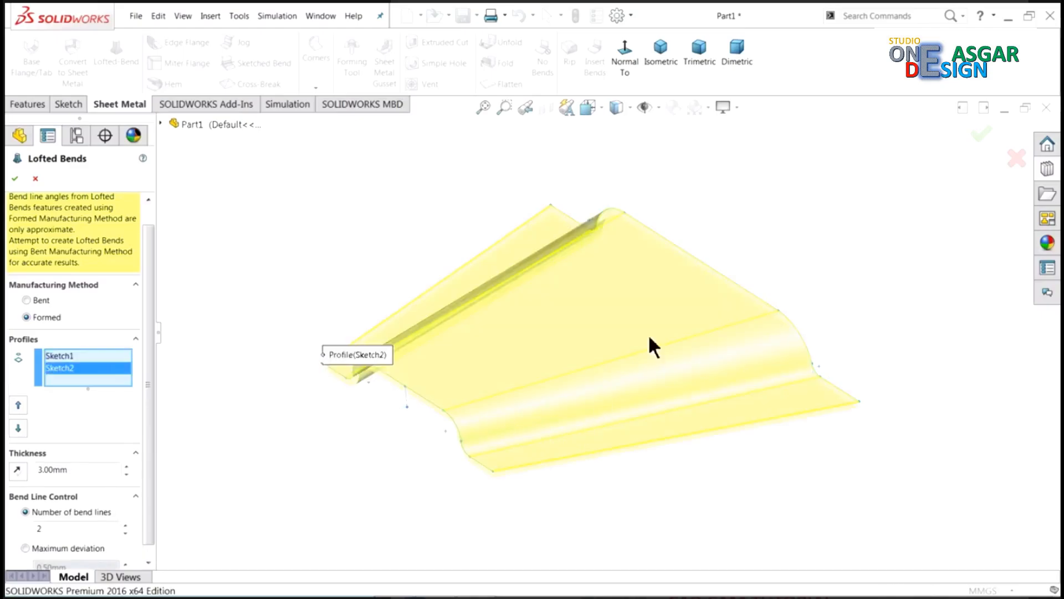
scroll(568, 346, "down", 2)
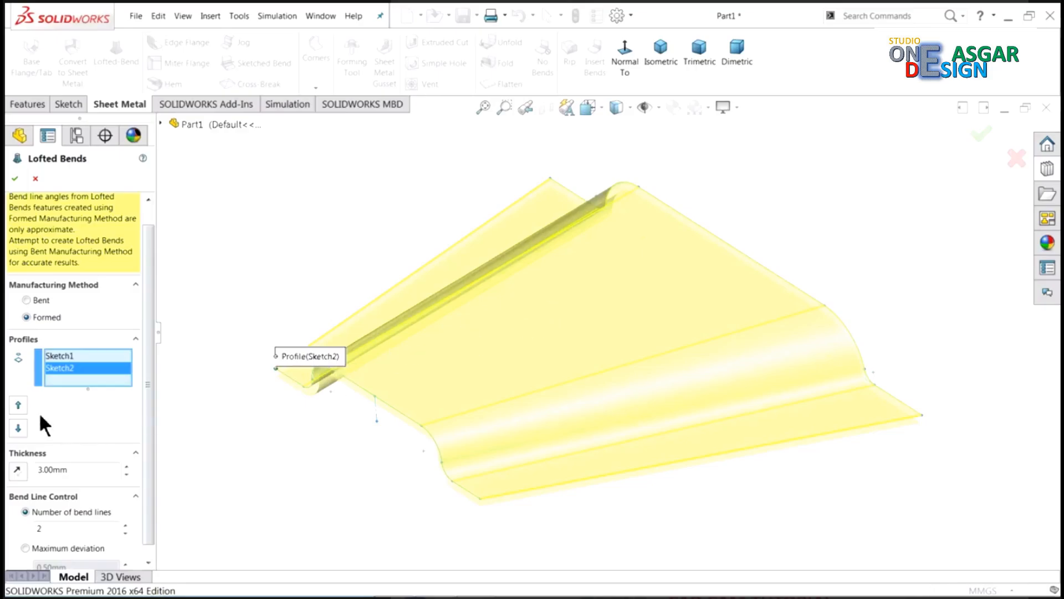
Create the lofted bend with a thickness of 3 mm and 2 bend lines.
scroll(142, 413, "down", 1)
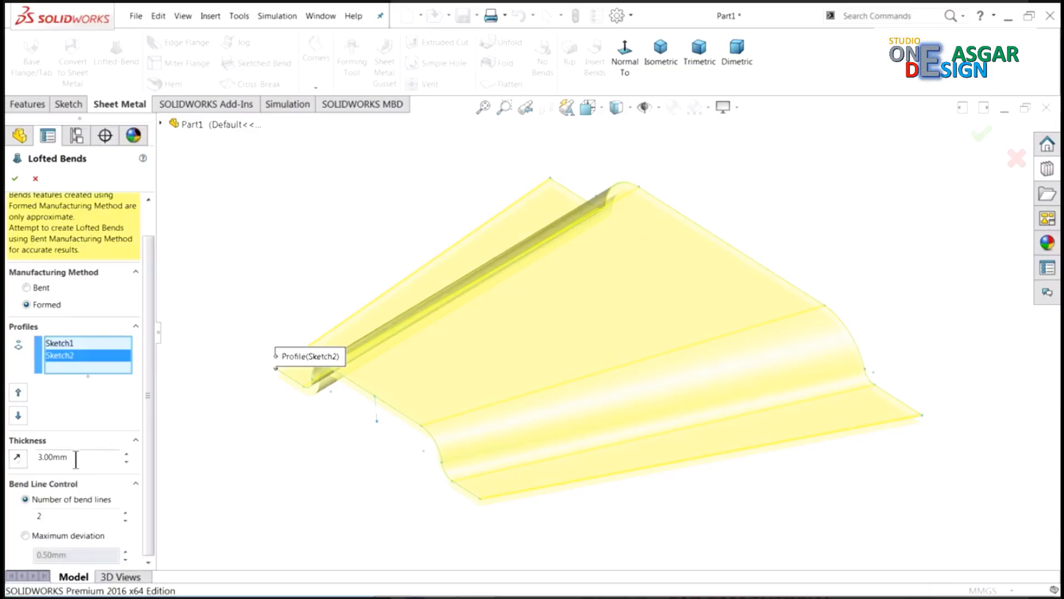
left_click_drag(77, 458, 48, 459)
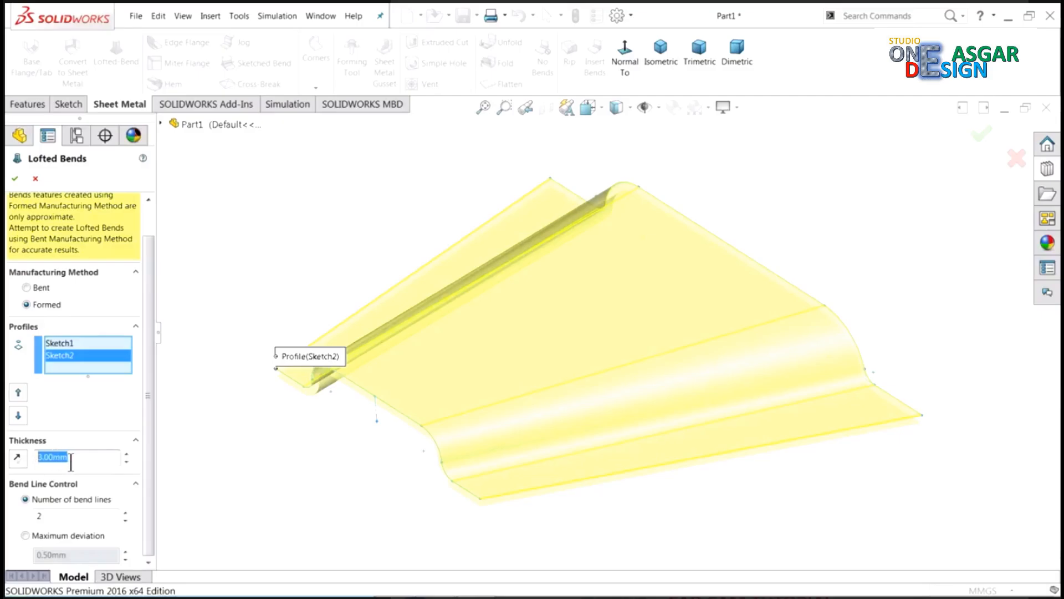
left_click(14, 464)
left_click(13, 463)
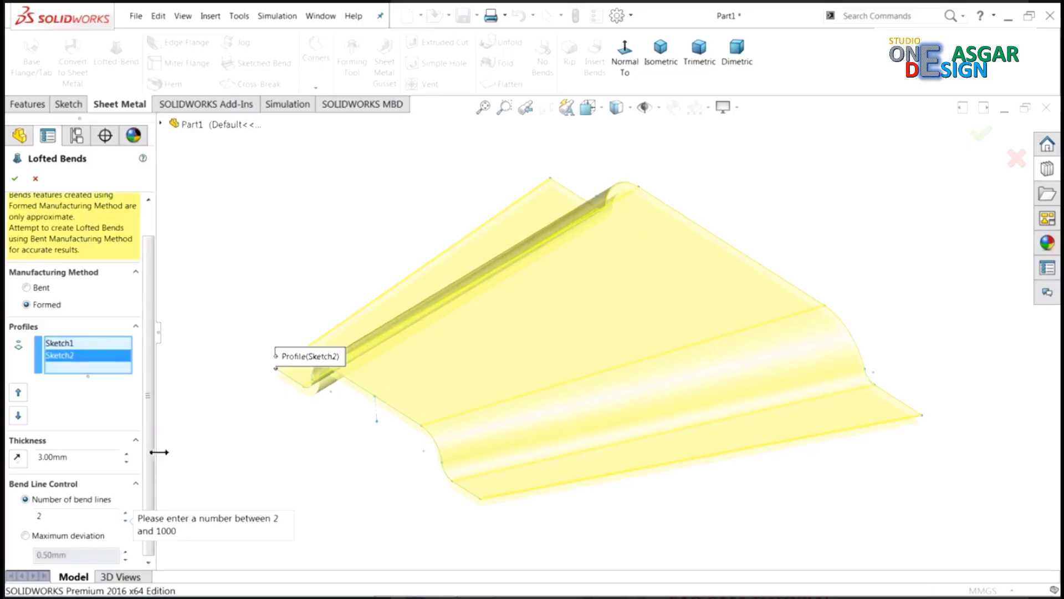
scroll(145, 452, "up", 2)
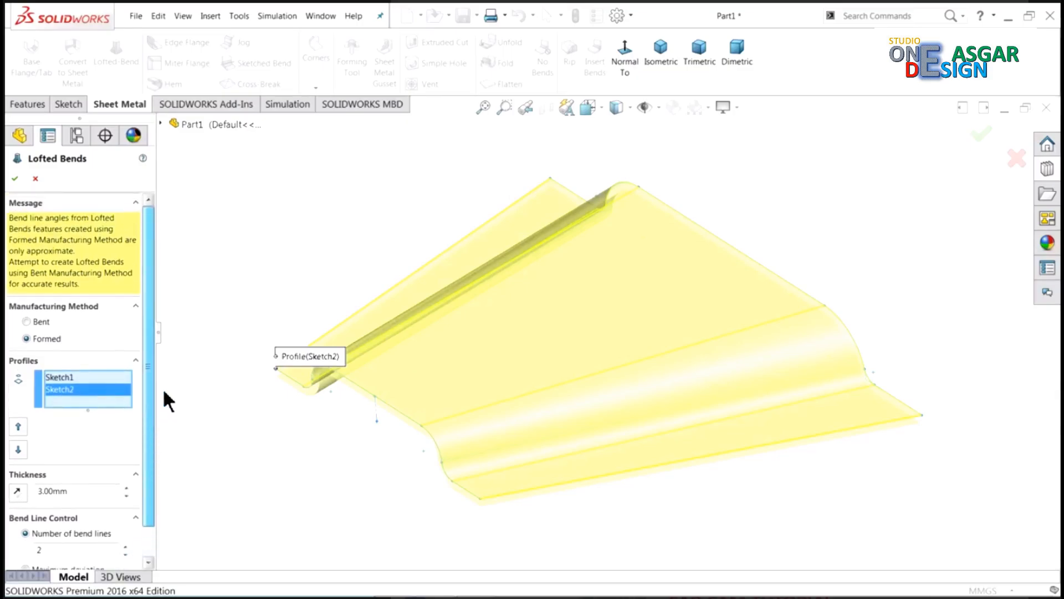
left_click(15, 178)
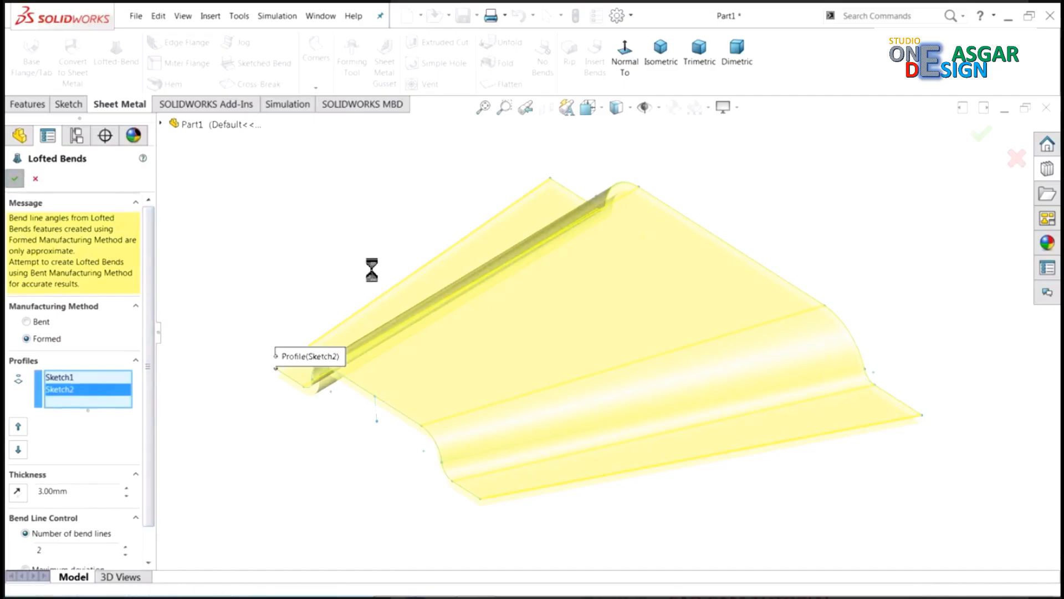
Examine the part's flat pattern with its bend lines, and return the part to its folded state.
middle_click_drag(363, 311, 349, 264)
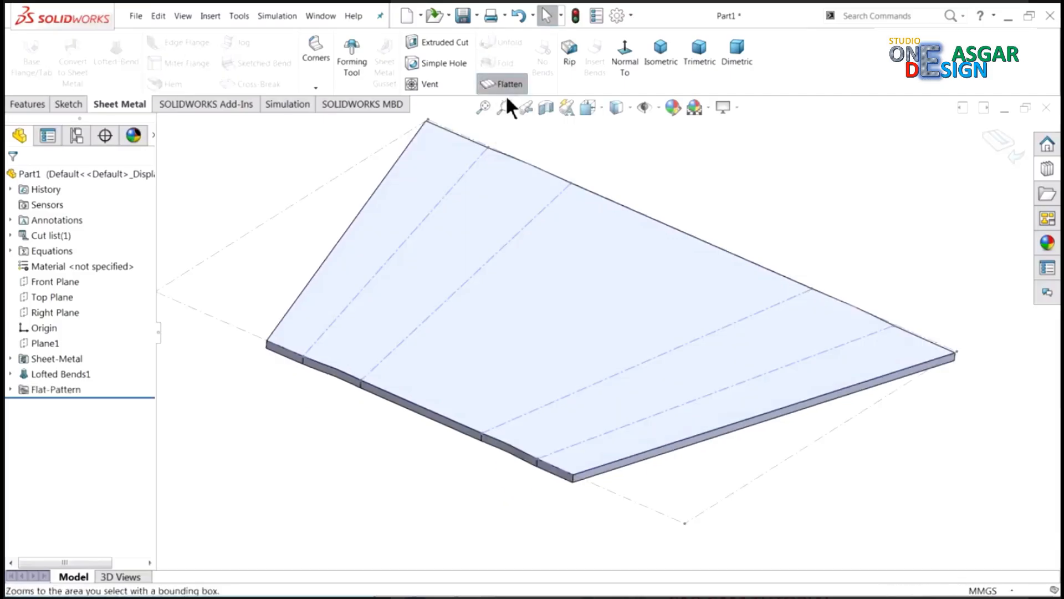
middle_click_drag(516, 249, 492, 340)
left_click(500, 83)
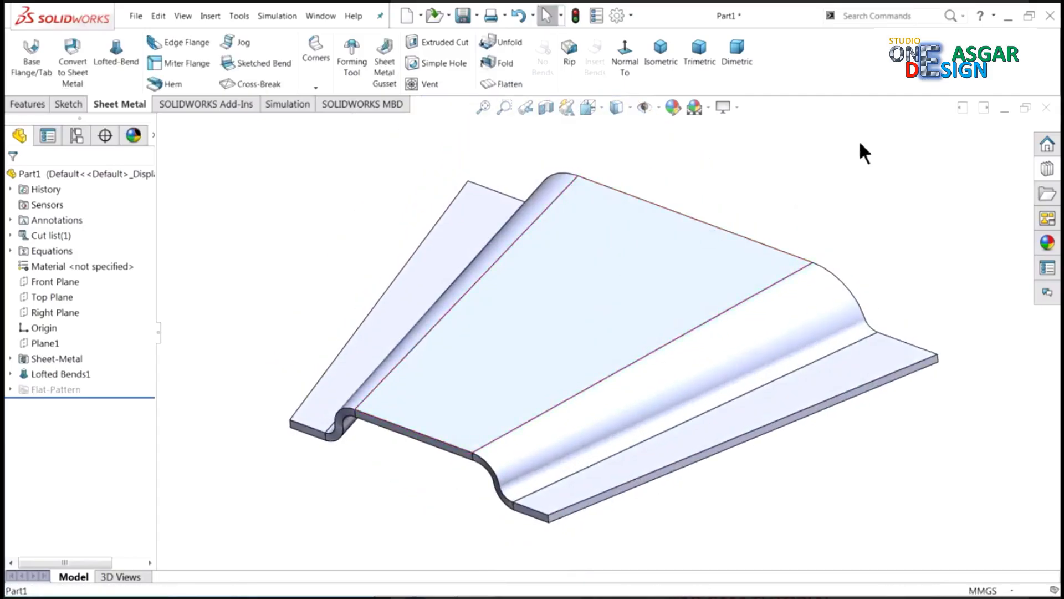
Check the slot dimensions in the reference drawing, and open a sketch on the part's flat top face, viewed face-on.
left_click(1008, 22)
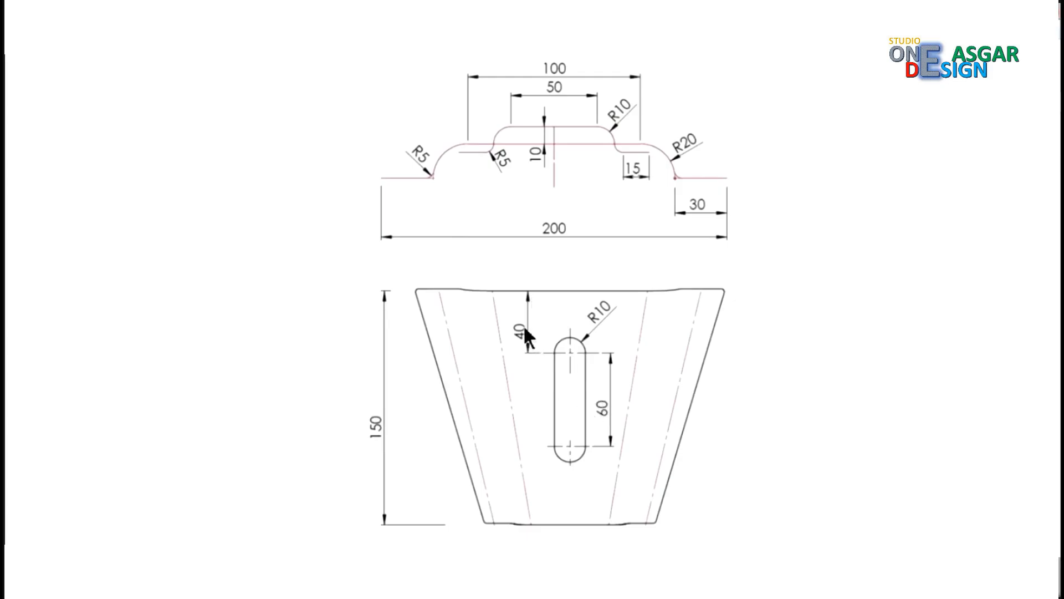
key("alt+Tab")
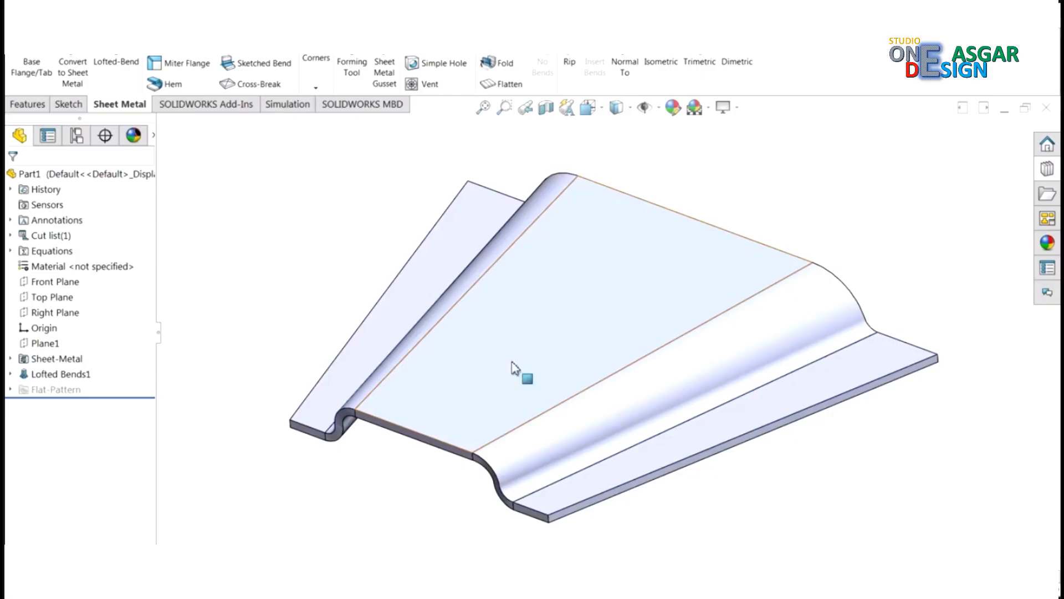
left_click(530, 328)
left_click(576, 294)
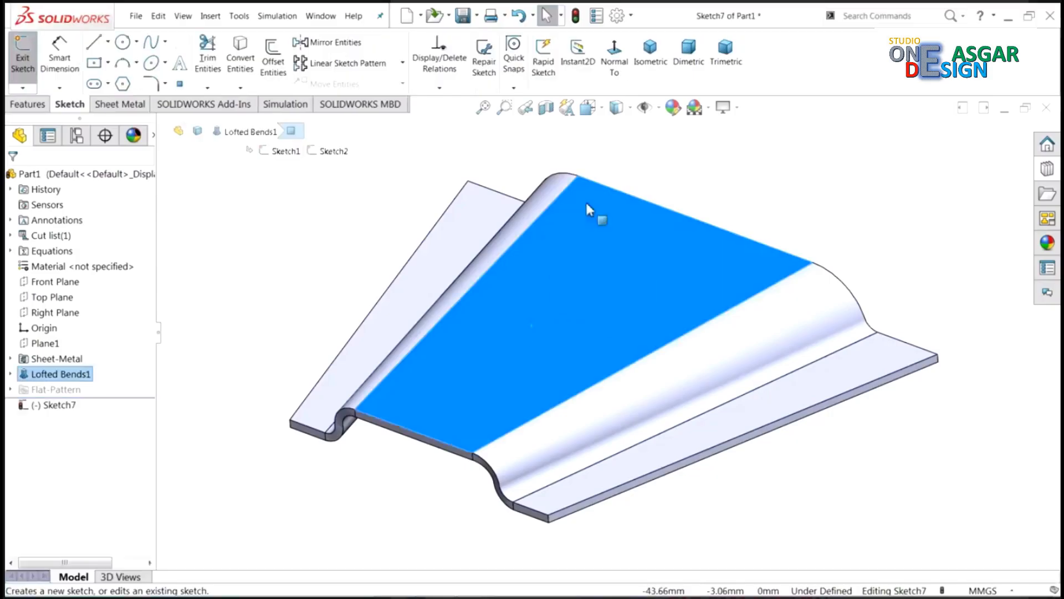
left_click(614, 52)
Draw a vertical centerline on the top face from the origin to the middle of the narrow end's edge.
left_click(108, 40)
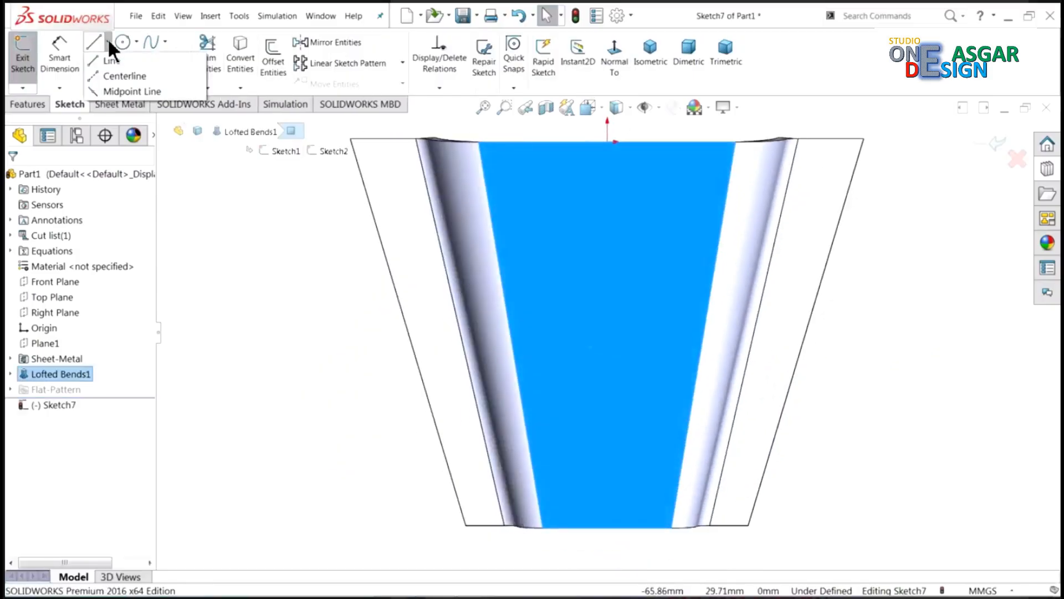
left_click(114, 71)
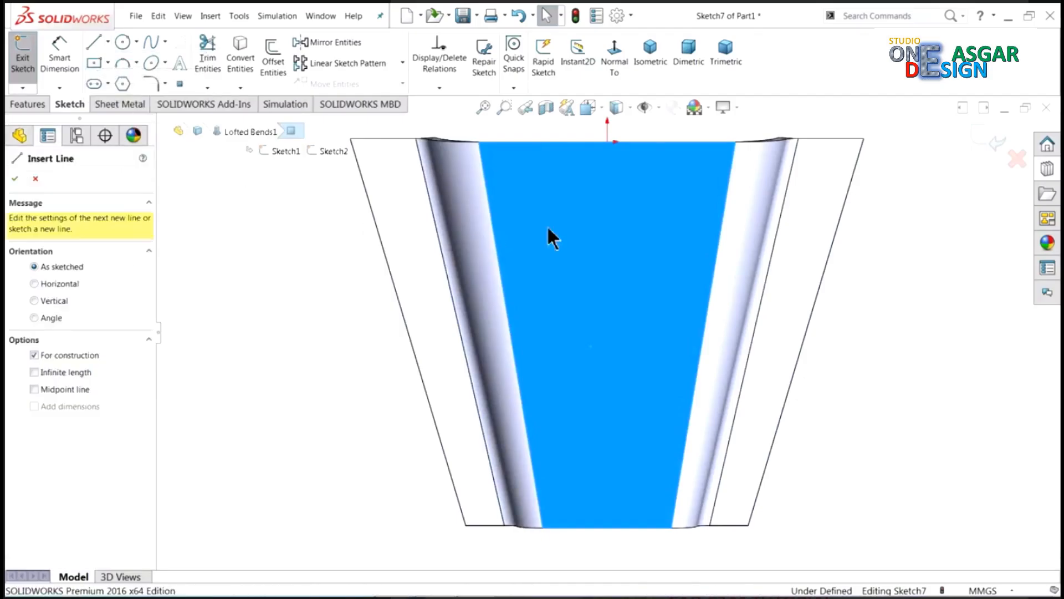
left_click(607, 142)
left_click(611, 522)
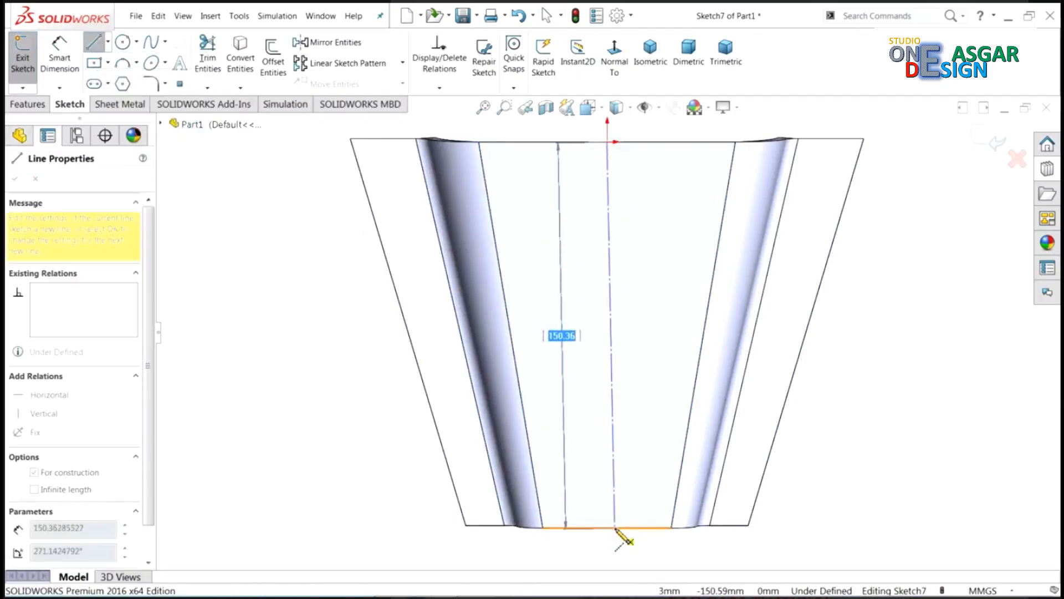
left_click(608, 527)
right_click(620, 395)
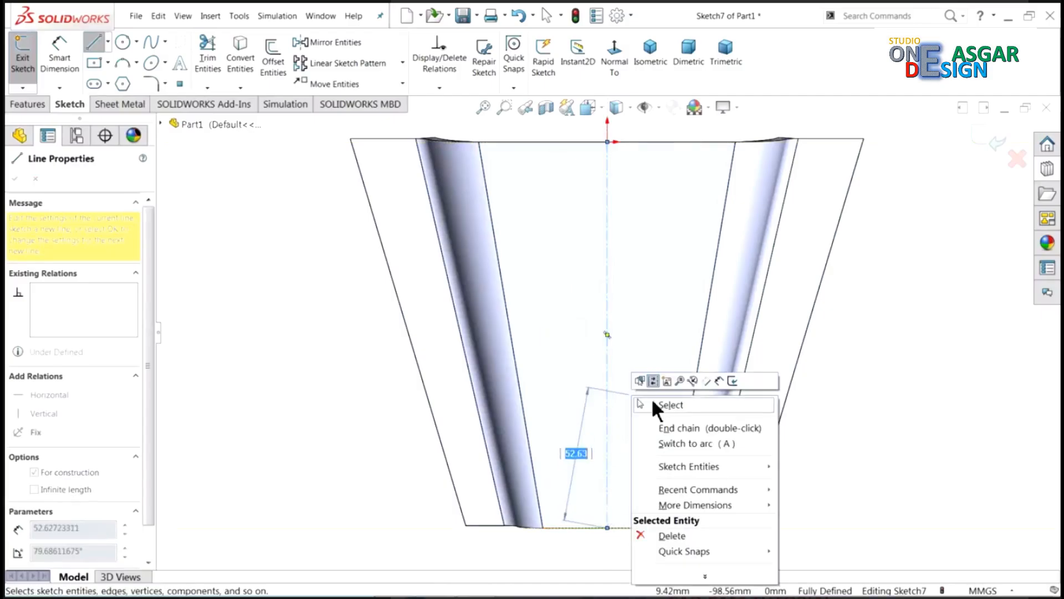
left_click(658, 405)
Sketch a straight slot along the centerline, about 63 mm between its arc centres and about 28 mm wide.
left_click(108, 82)
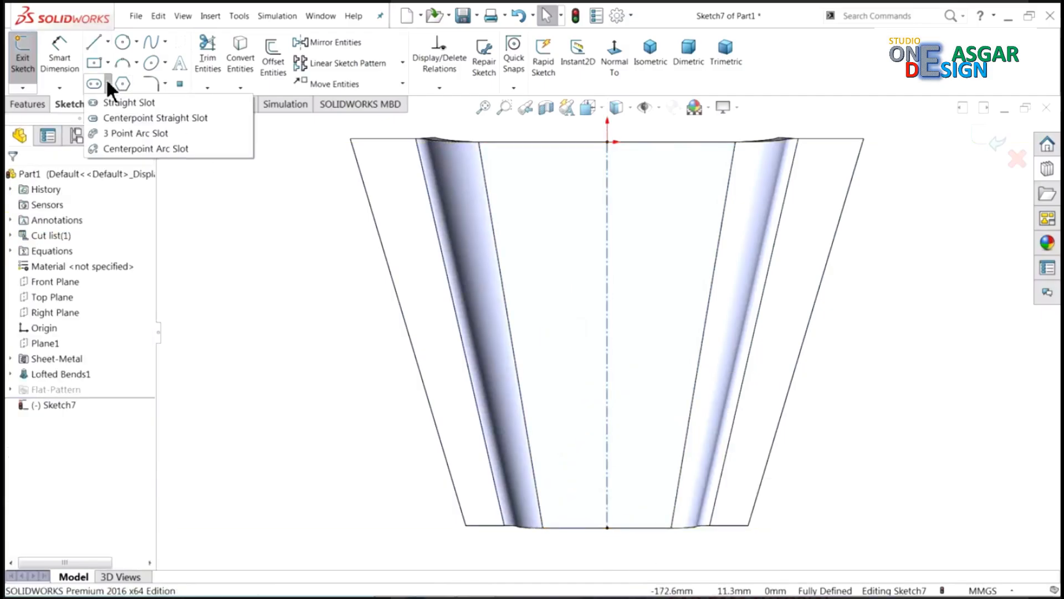
left_click(125, 104)
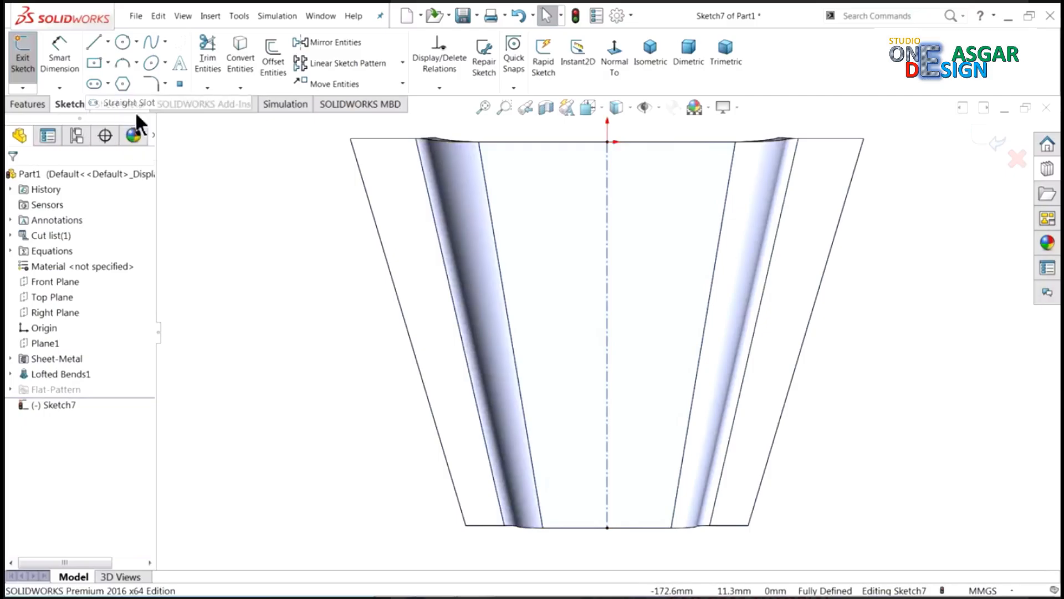
left_click(607, 251)
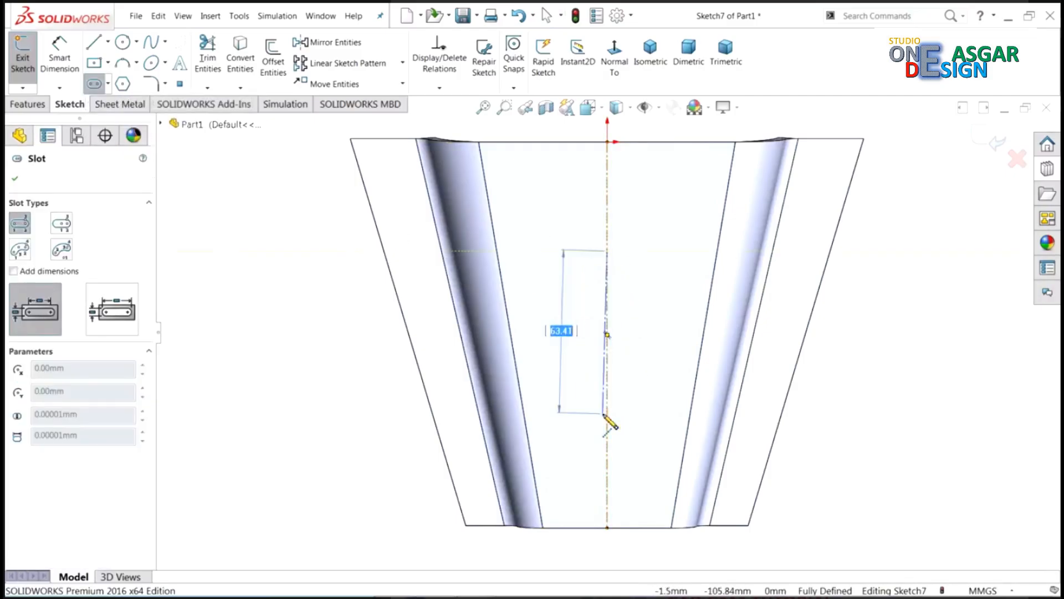
left_click(609, 414)
left_click(643, 380)
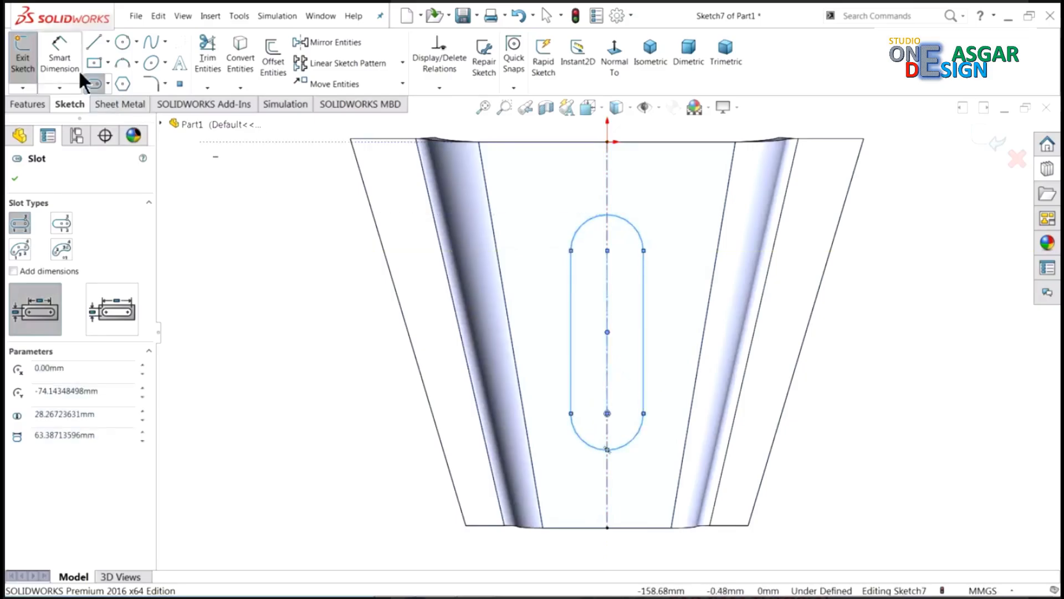
Dimension the distance between the slot's two arc centres and set it to 60 mm.
left_click(60, 62)
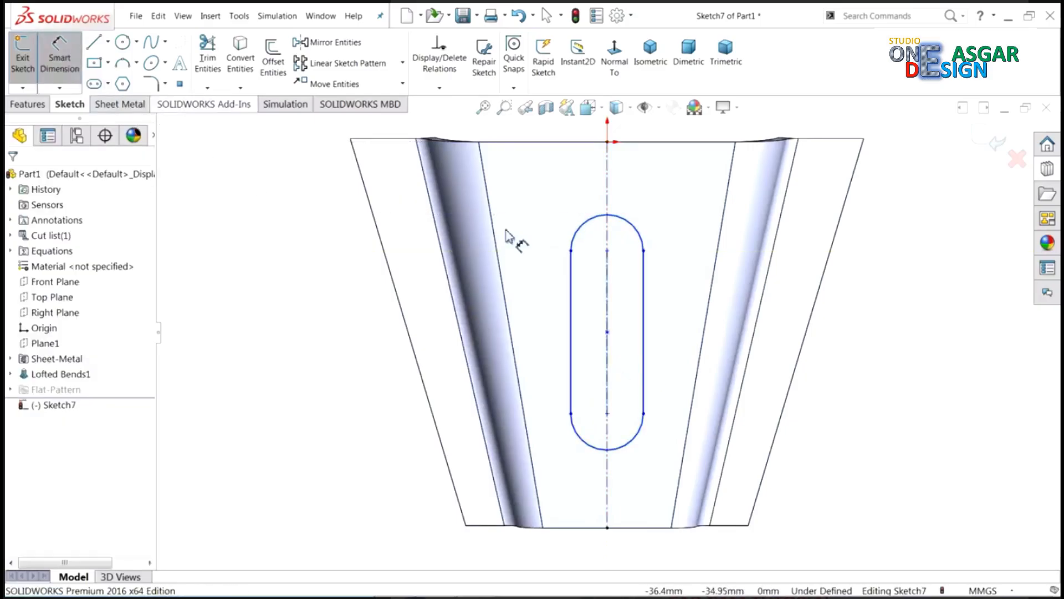
left_click(608, 251)
left_click(608, 413)
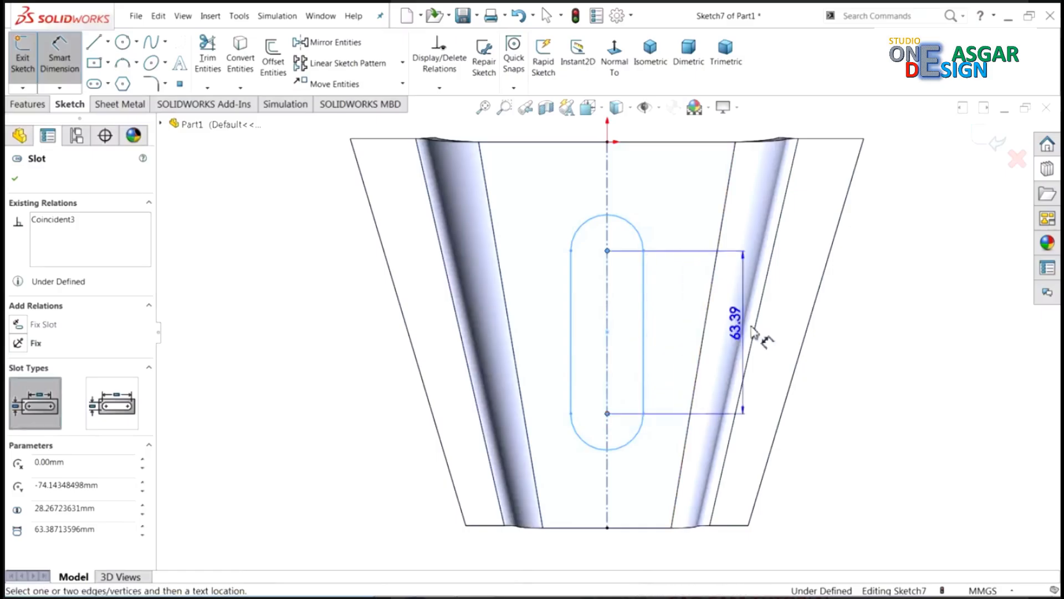
left_click(874, 336)
type("60")
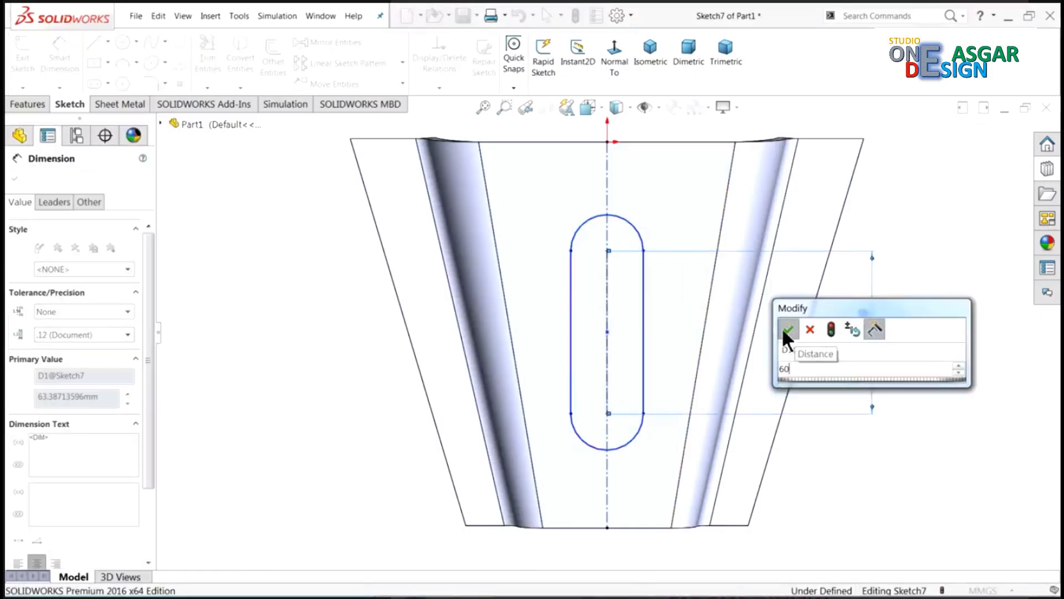
left_click(787, 331)
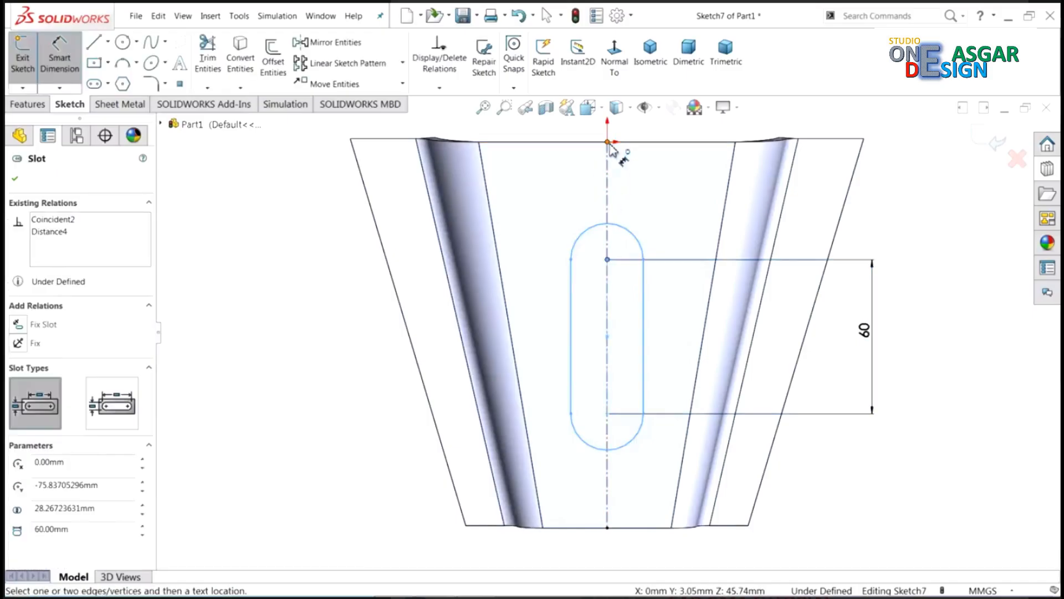
Place the slot's nearer arc centre 40 mm from the origin and set the slot's end radius to 10 mm.
left_click(608, 142)
left_click(920, 191)
type("40")
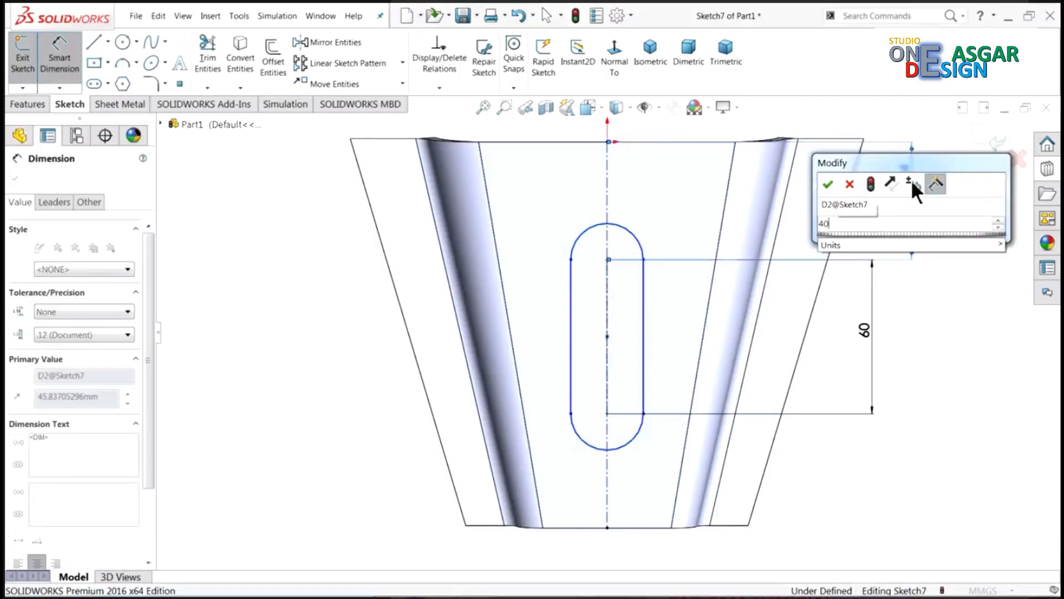
key("Return")
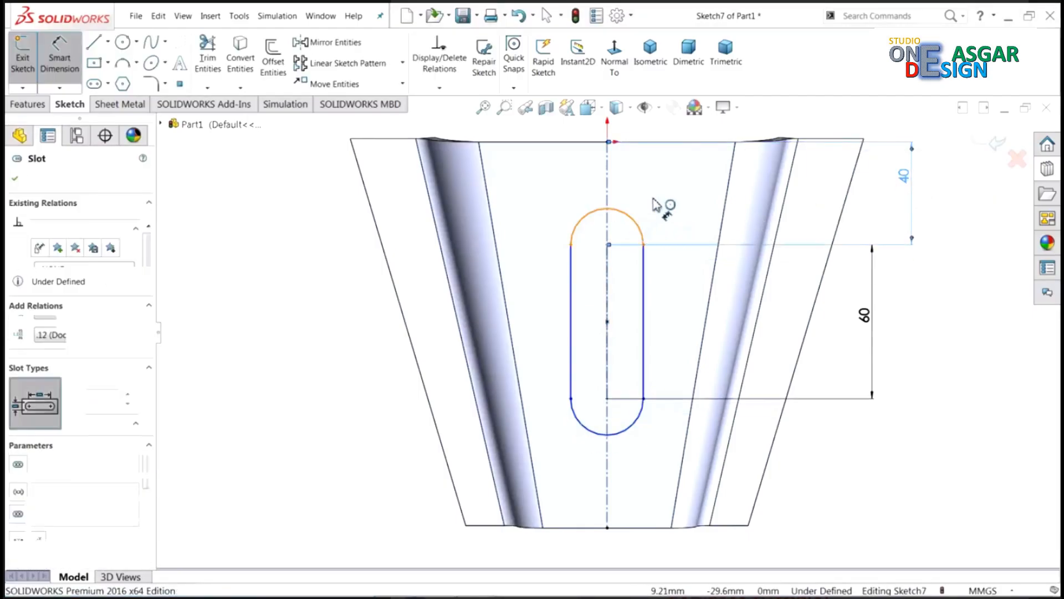
left_click(655, 205)
left_click(665, 195)
type("10")
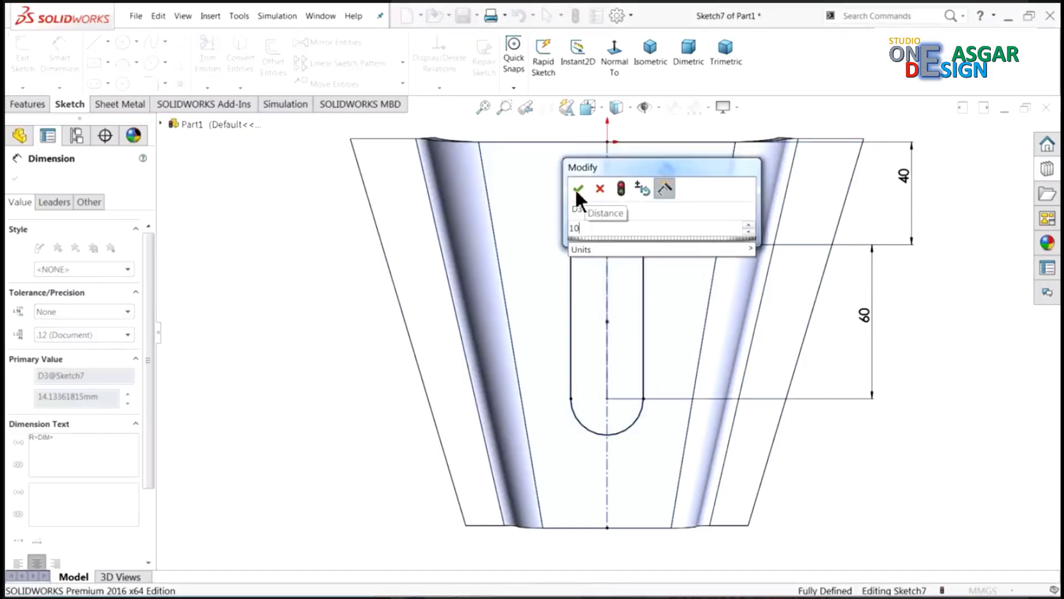
left_click(577, 189)
Cut the slot through the top face with a Blind Extruded Cut linked to the sheet thickness, with Normal cut enabled.
left_click(651, 56)
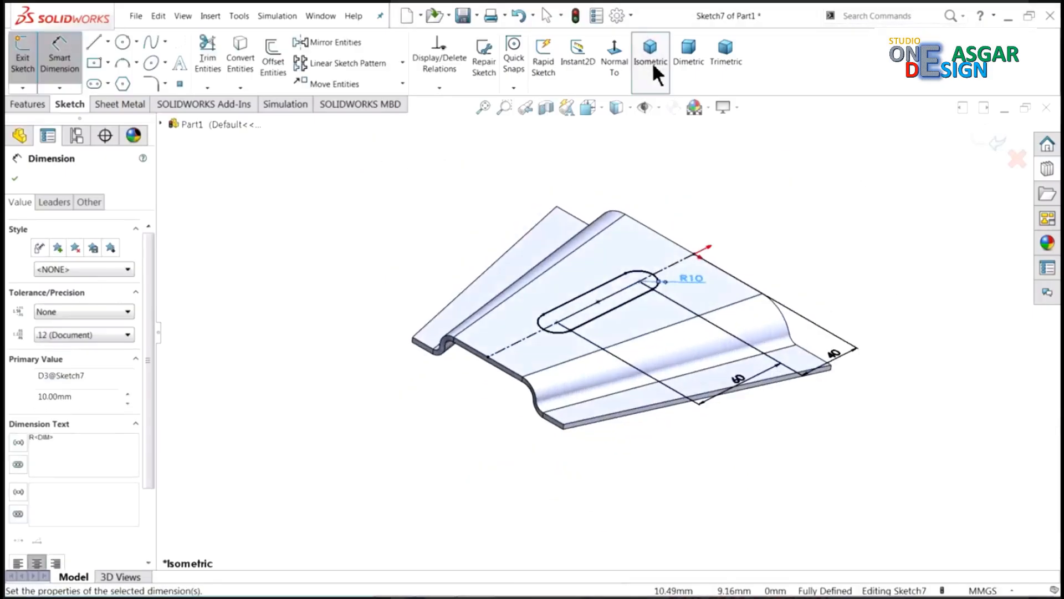
scroll(677, 295, "down", 5)
left_click(47, 107)
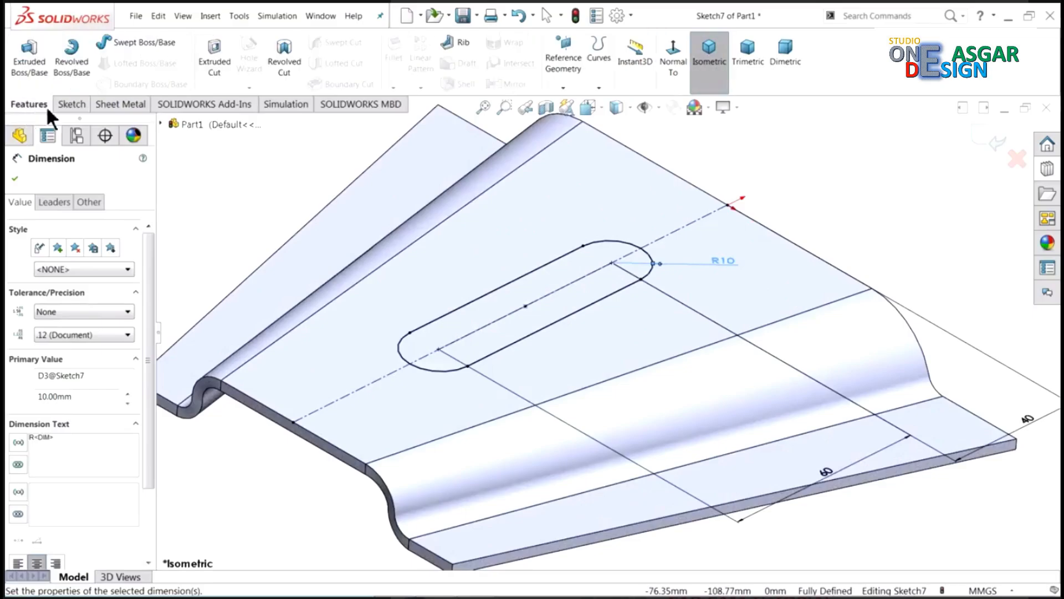
left_click(121, 104)
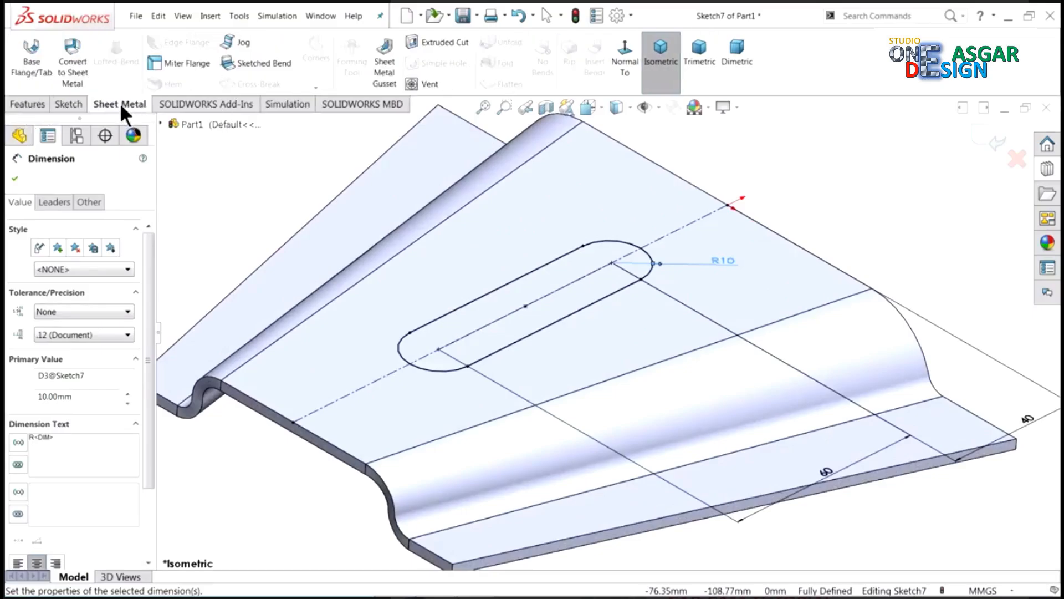
left_click(455, 41)
left_click(55, 261)
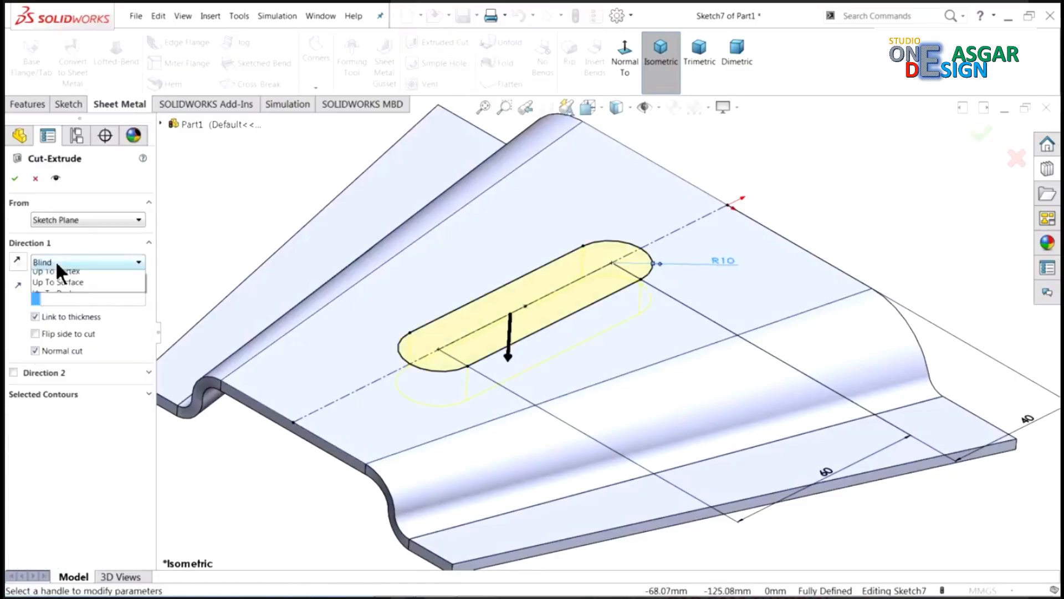
left_click(56, 260)
left_click(55, 260)
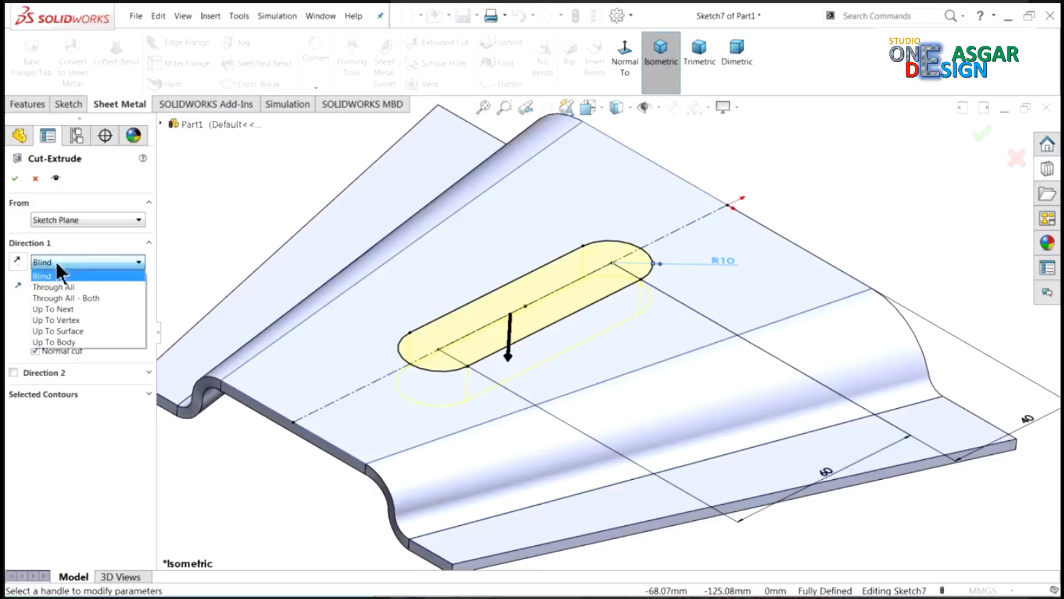
left_click(56, 286)
left_click(59, 258)
left_click(59, 258)
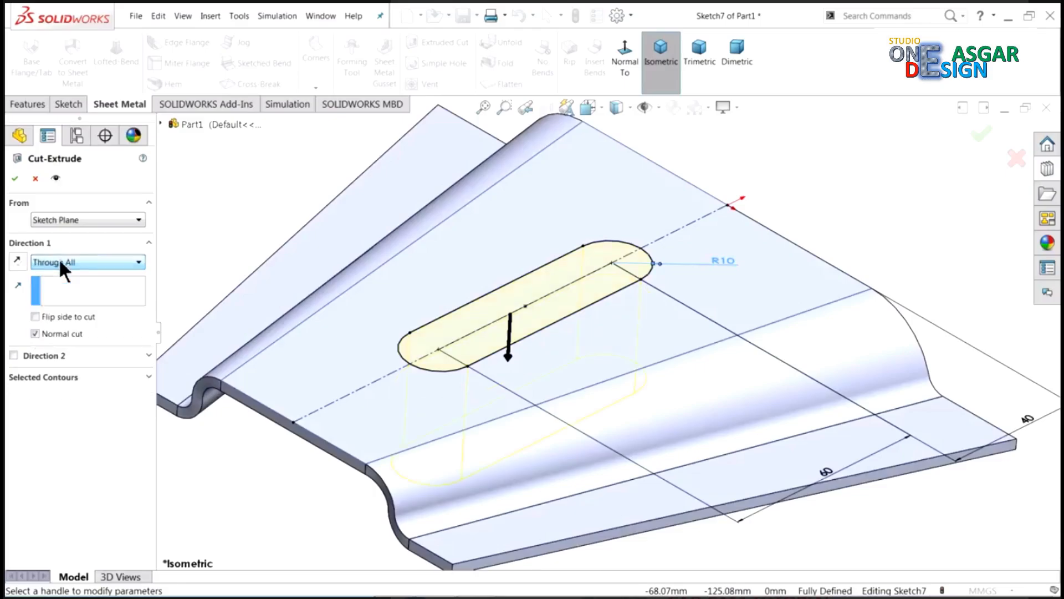
left_click(58, 258)
left_click(60, 275)
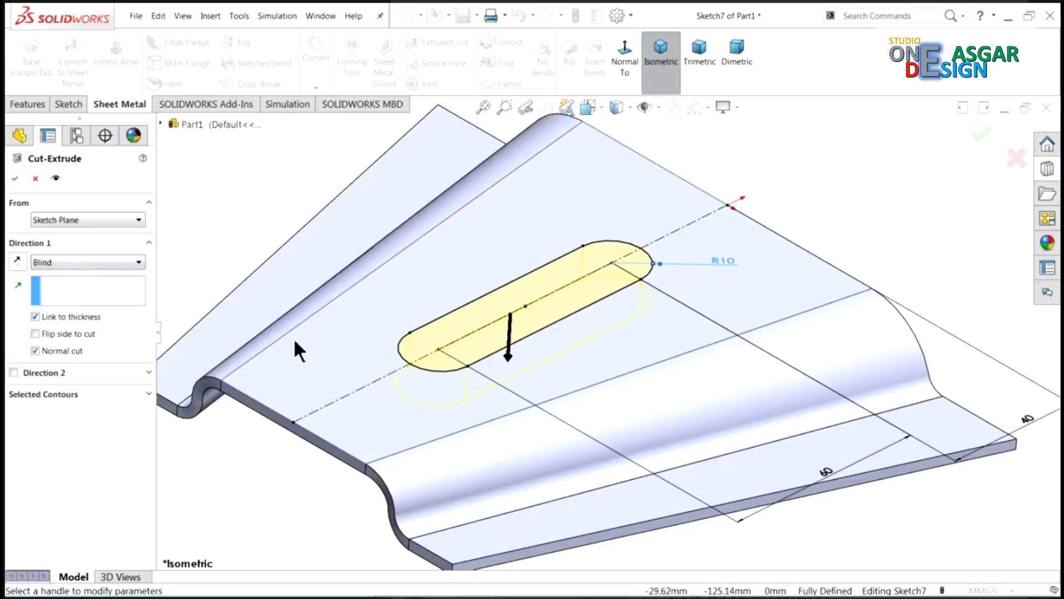
left_click(15, 178)
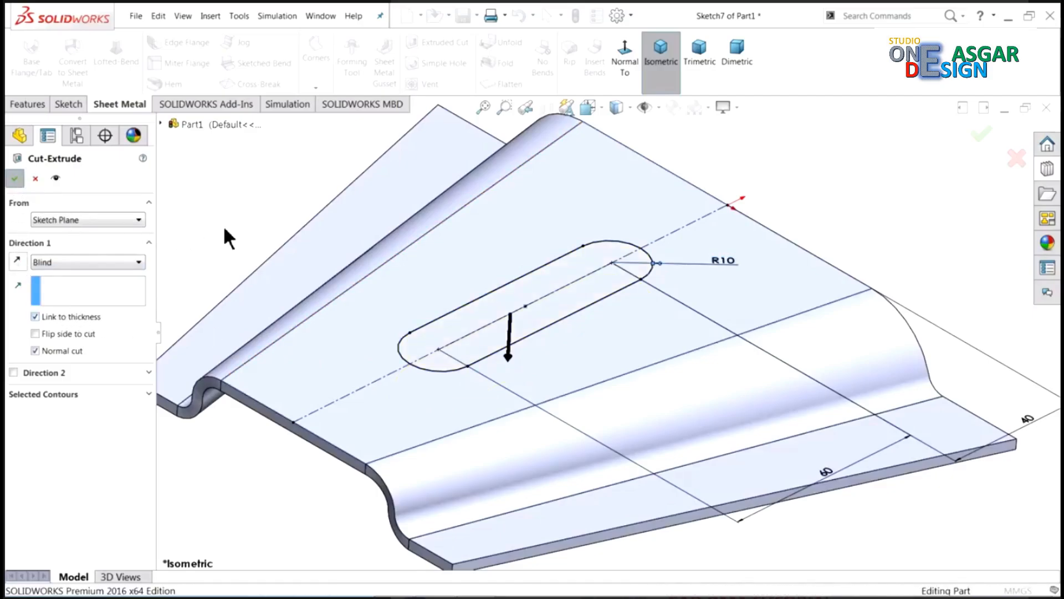
Flatten the part and examine the flat pattern face-on, including its slot, bend lines and end edges.
middle_click_drag(318, 224, 409, 216)
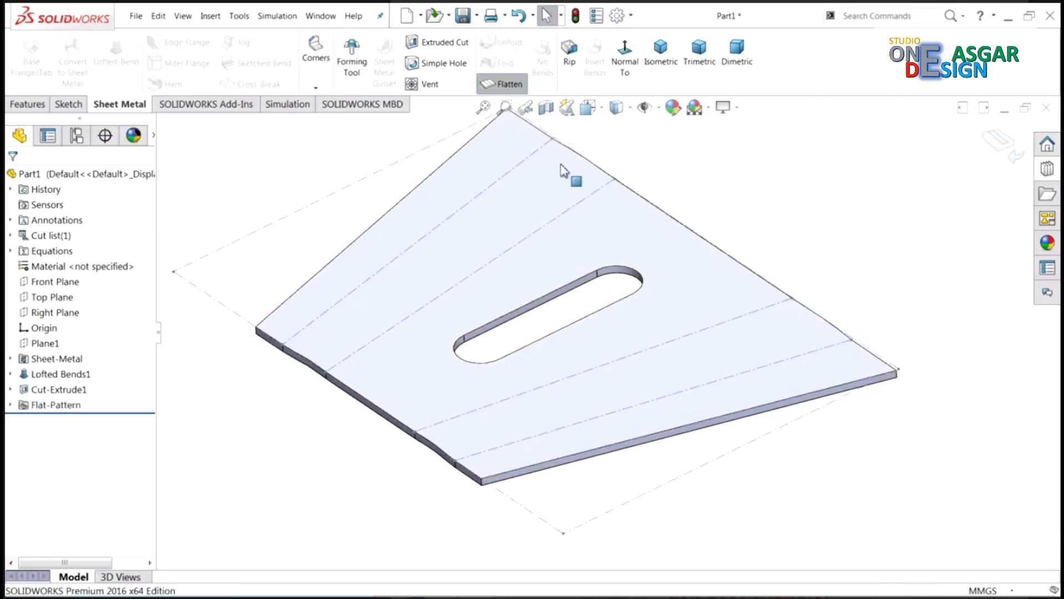
left_click(566, 261)
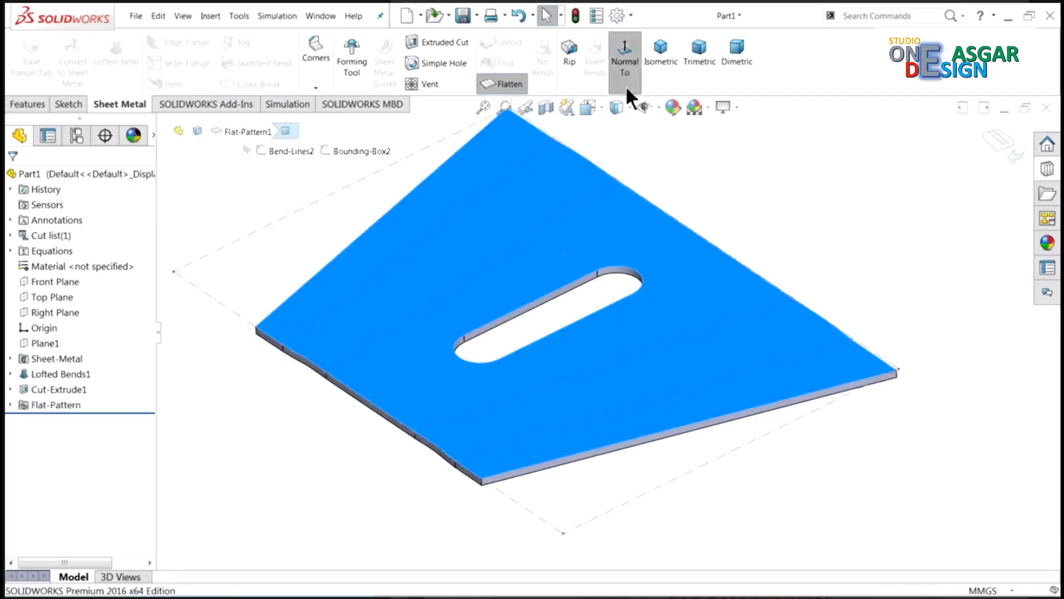
left_click(624, 56)
left_click(716, 133)
scroll(513, 171, "down", 2)
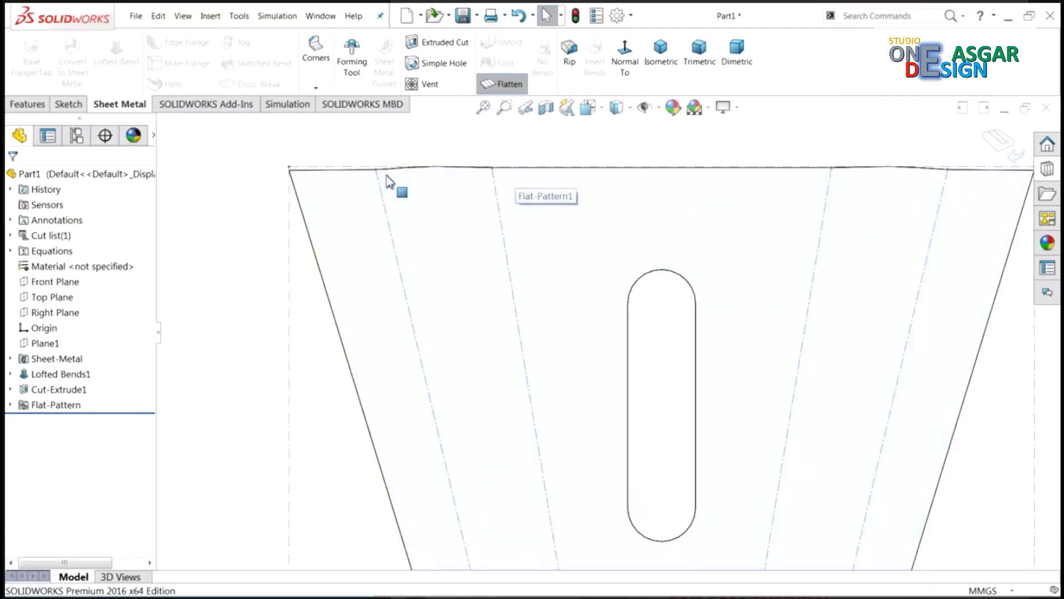
scroll(736, 190, "up", 3)
scroll(687, 422, "down", 1)
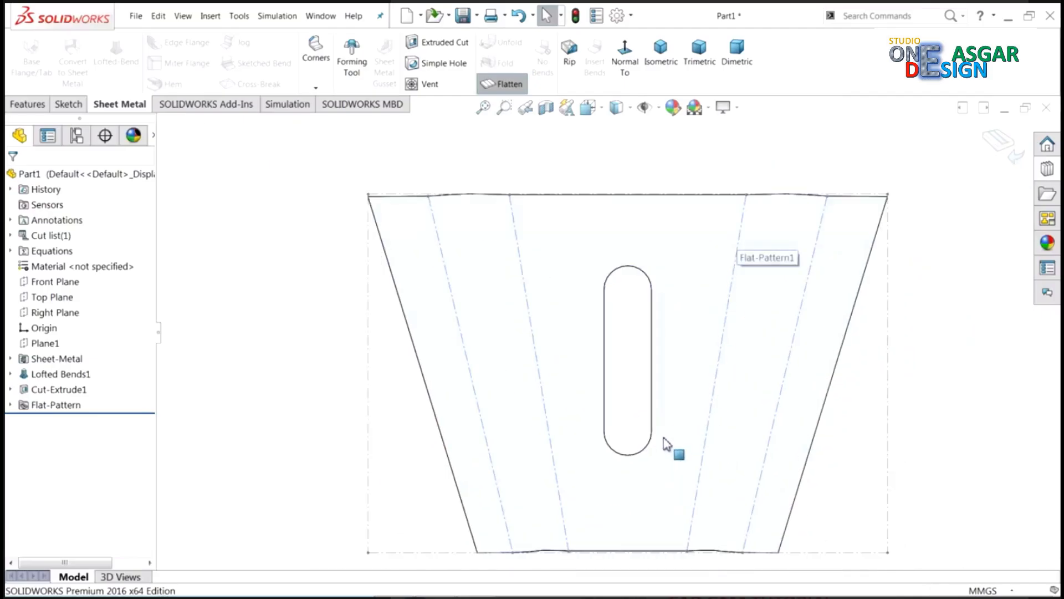
scroll(663, 454, "up", 1)
scroll(652, 457, "down", 1)
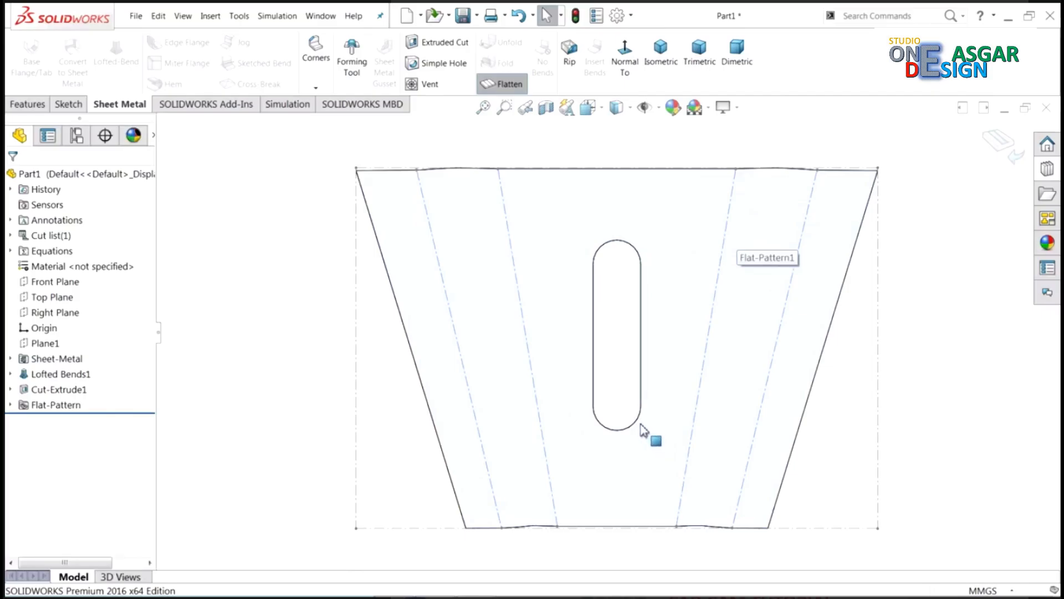
Export the flat pattern's geometry to the Desktop as a DXF file named Part1, using the Sheet metal export type.
right_click(408, 210)
left_click(475, 340)
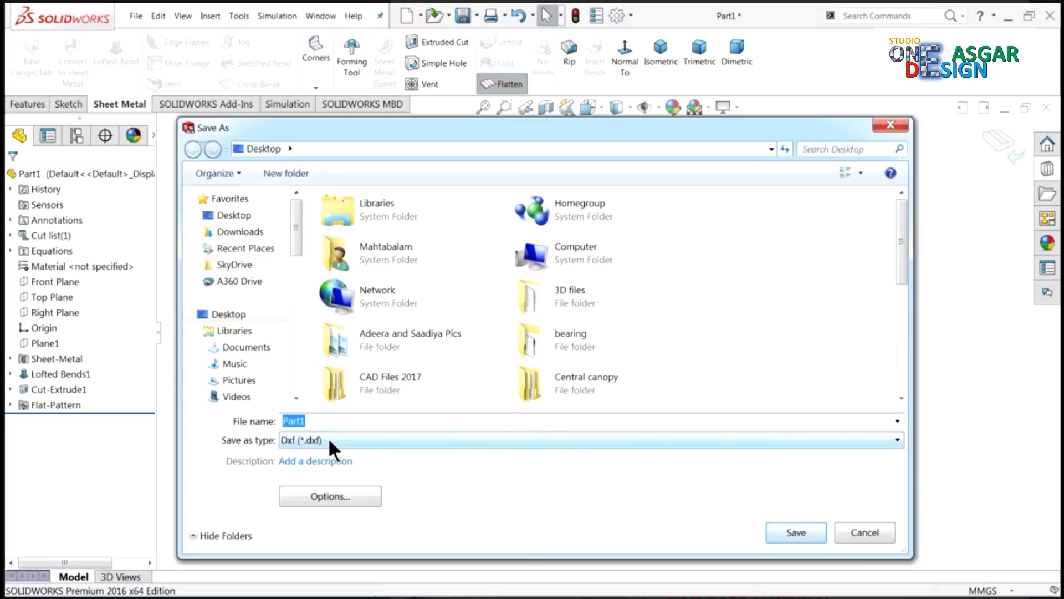
left_click(795, 531)
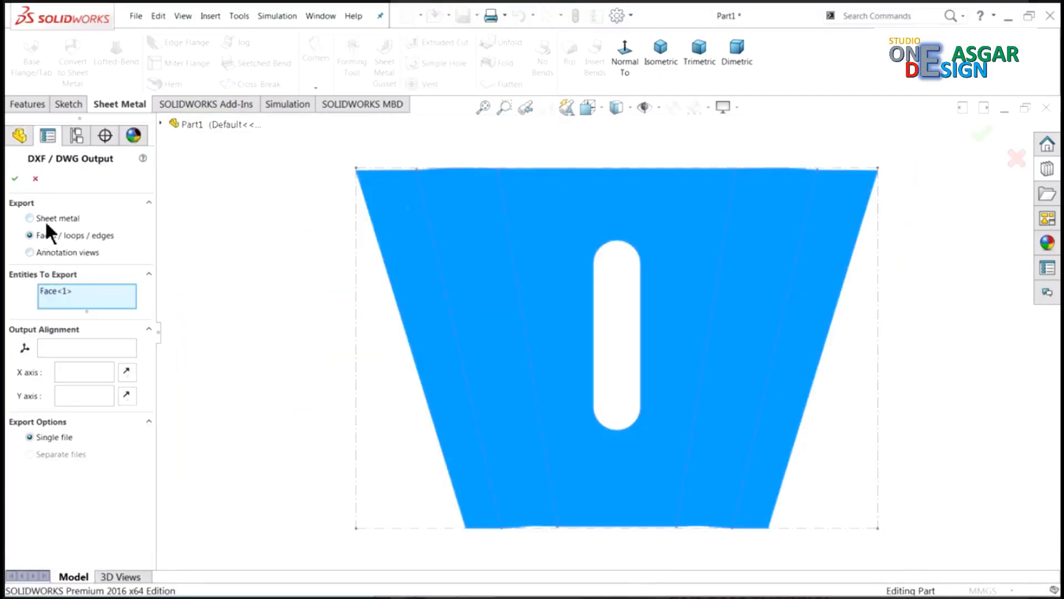
left_click(45, 220)
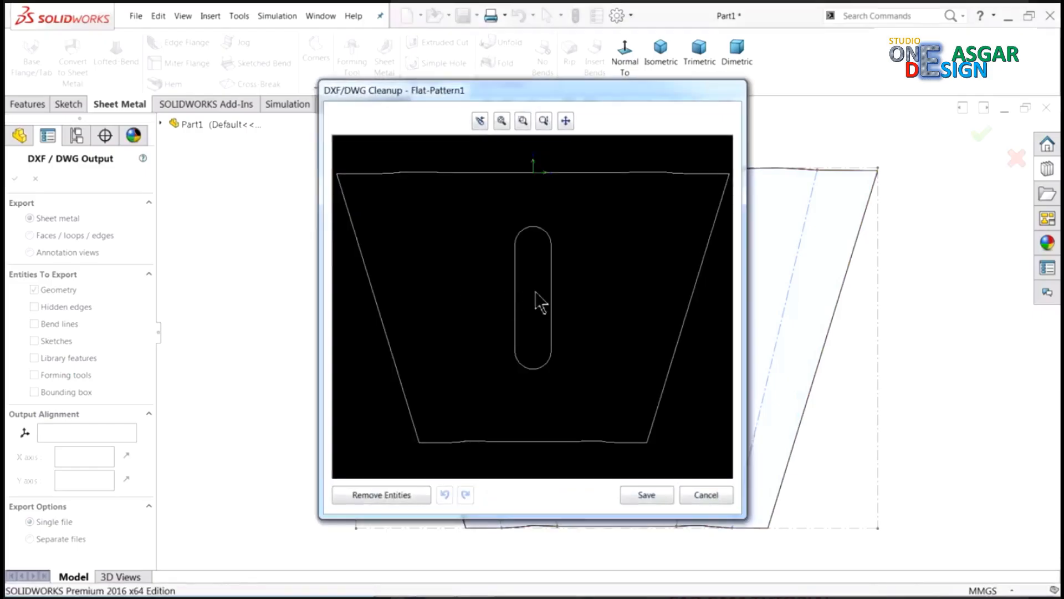
scroll(536, 291, "up", 2)
scroll(538, 291, "down", 3)
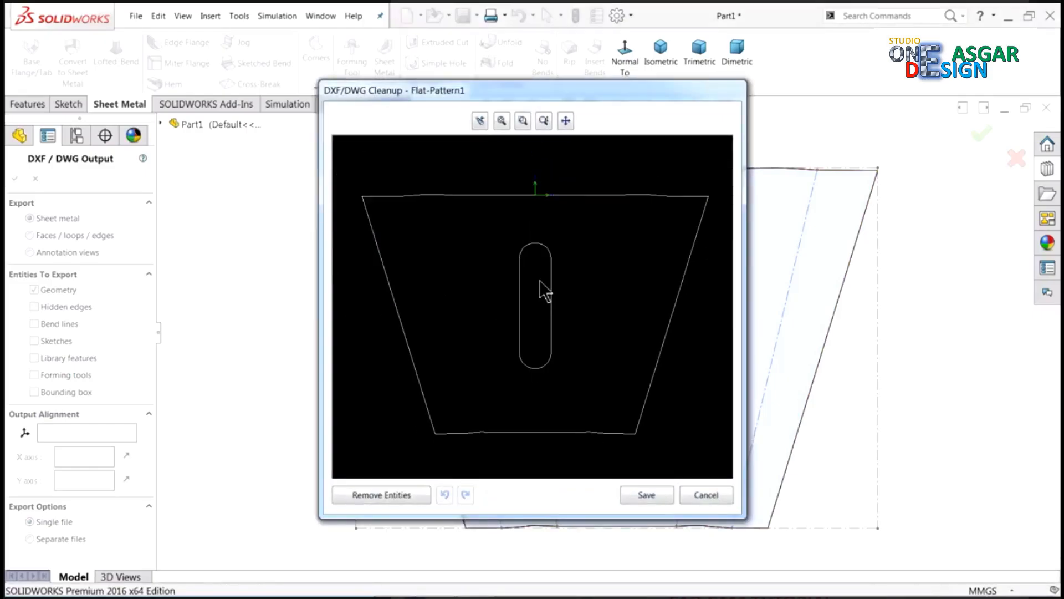
left_click(648, 492)
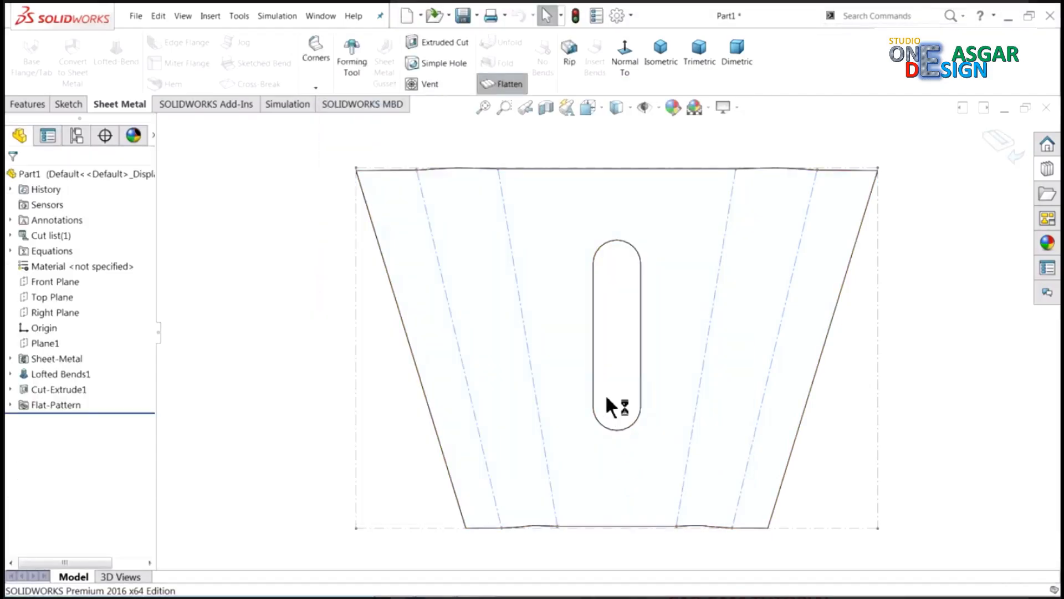
Return the part to its folded state and show it in the isometric view.
left_click(507, 79)
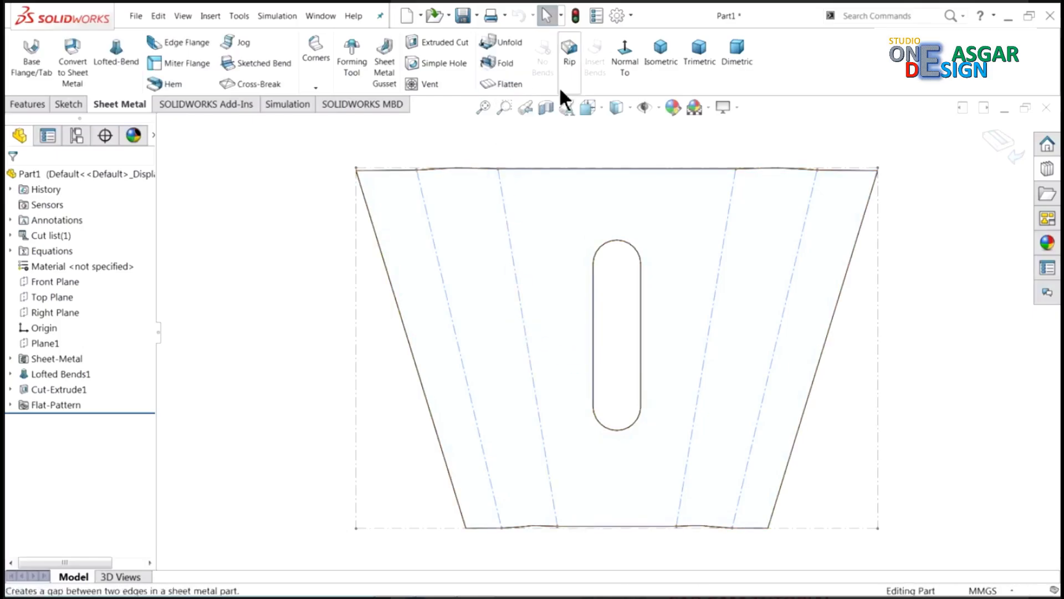
left_click(661, 49)
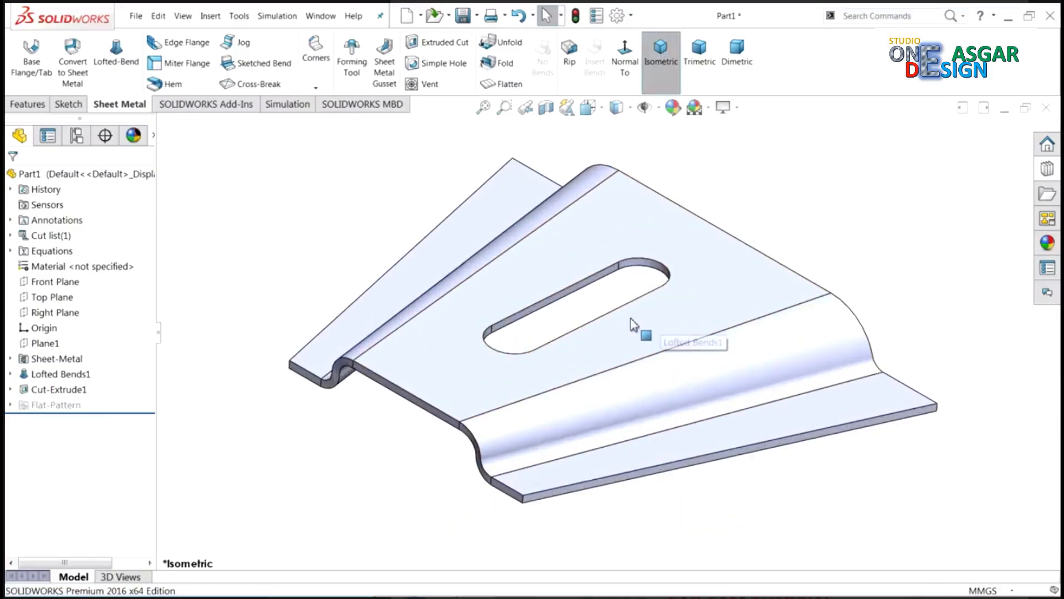